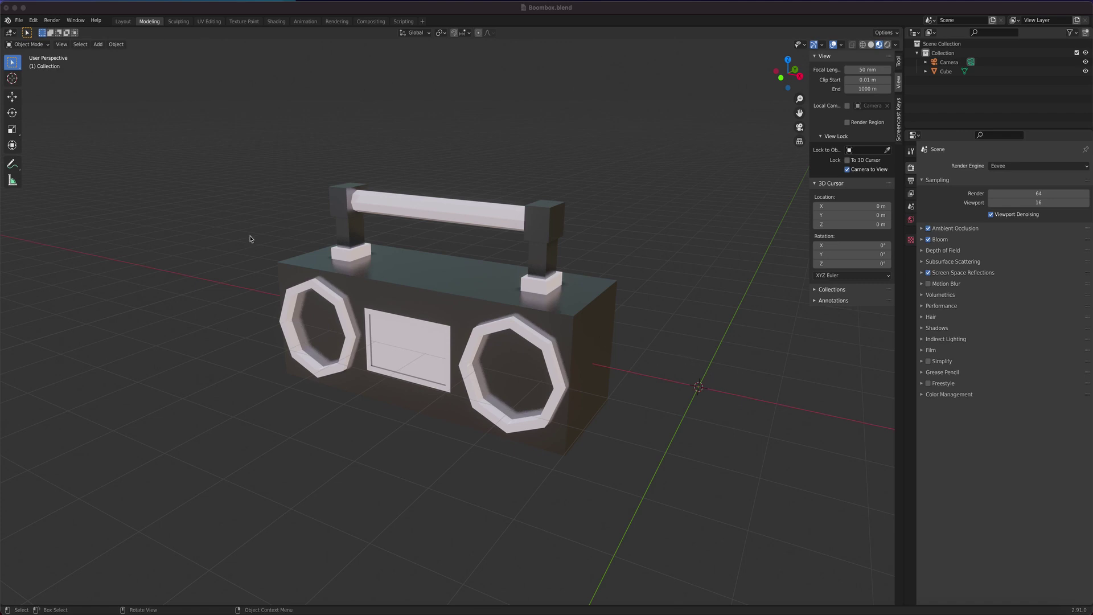
Switch the 3D viewport to quad view and hide its sidebar.
{"action": "left_click", "coordinate": [62, 44]}
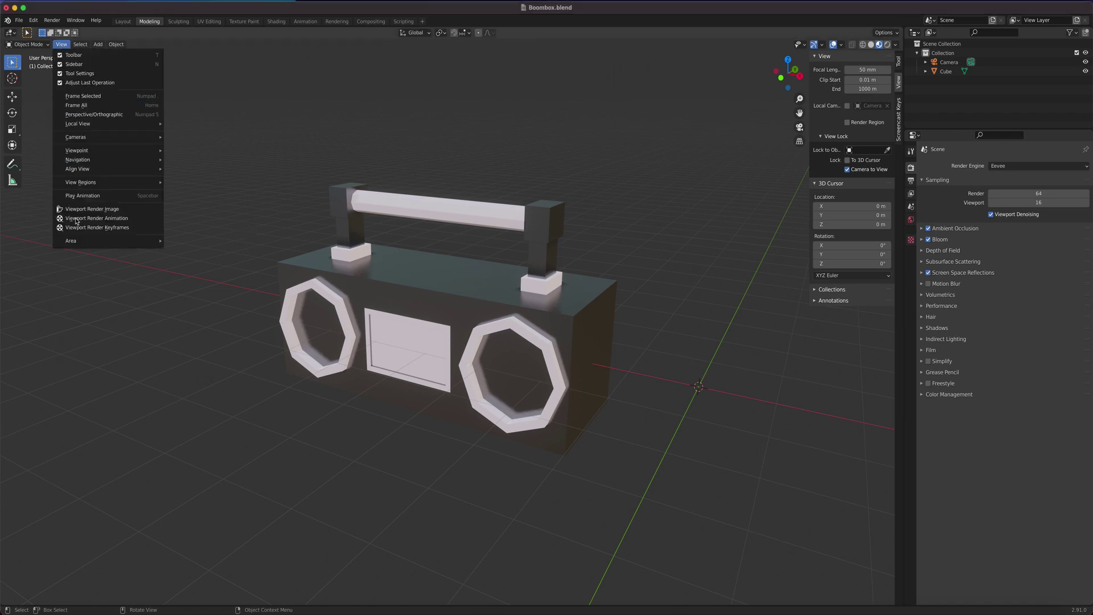
{"action": "mouse_move", "coordinate": [81, 241]}
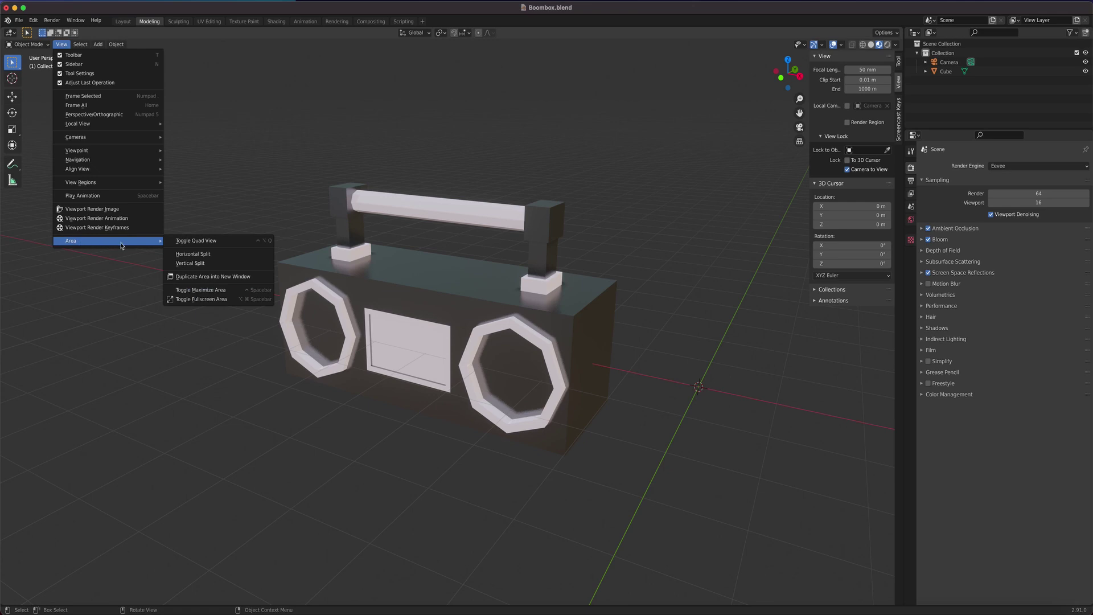
{"action": "left_click", "coordinate": [209, 241]}
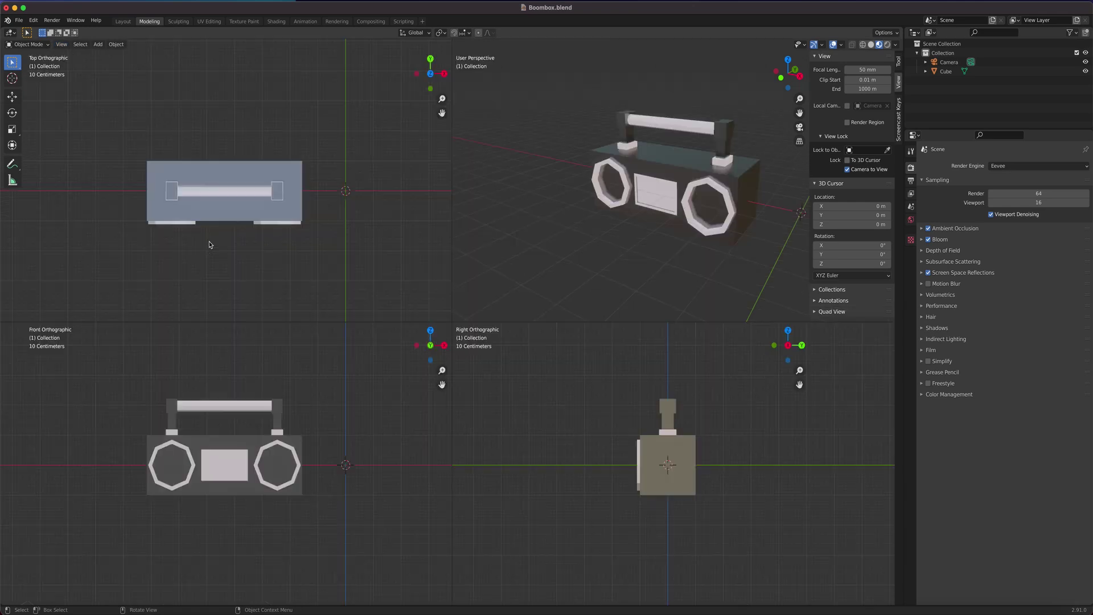
{"action": "scroll", "coordinate": [635, 209], "scroll_direction": "up", "scroll_amount": 2}
{"action": "scroll", "coordinate": [662, 203], "scroll_direction": "down", "scroll_amount": 2}
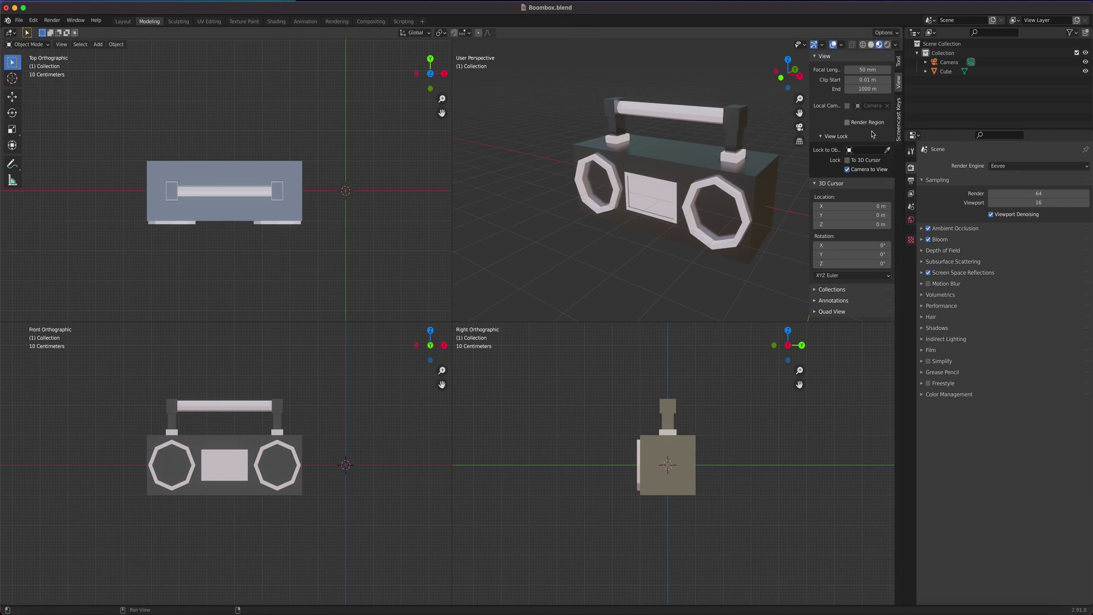
{"action": "left_click", "coordinate": [898, 136]}
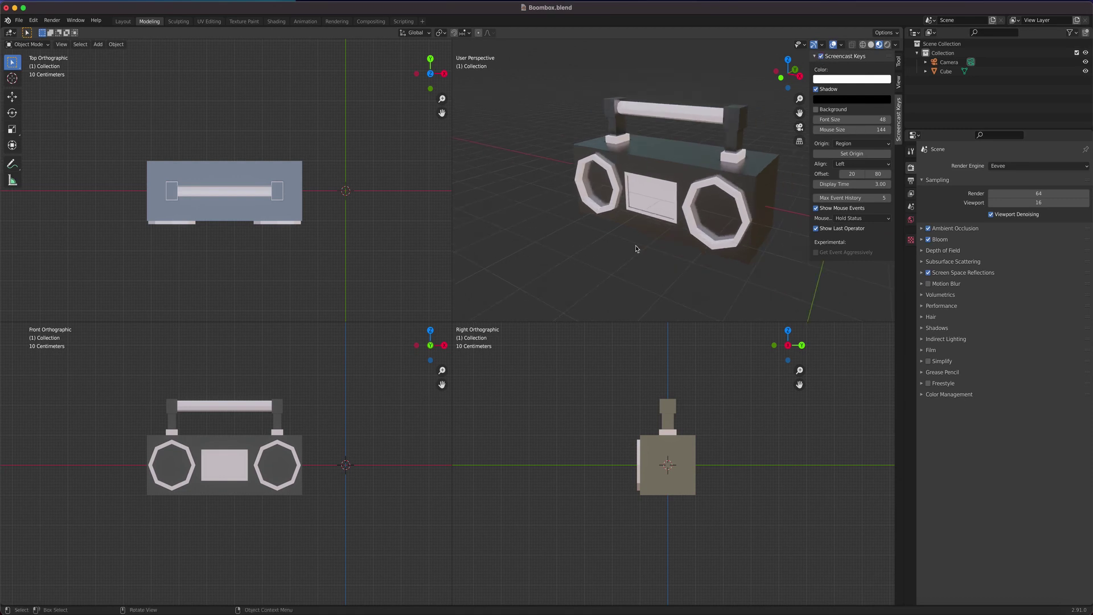
{"action": "key", "text": "n"}
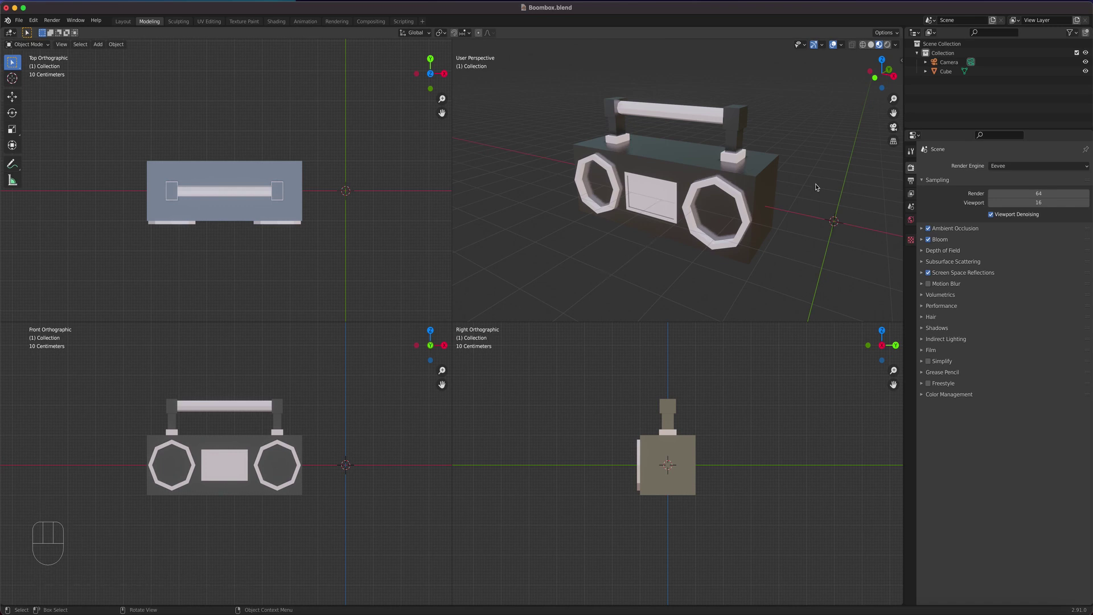
Select the camera, bring it into sight in the top view, and show its lens settings.
{"action": "left_click", "coordinate": [947, 62]}
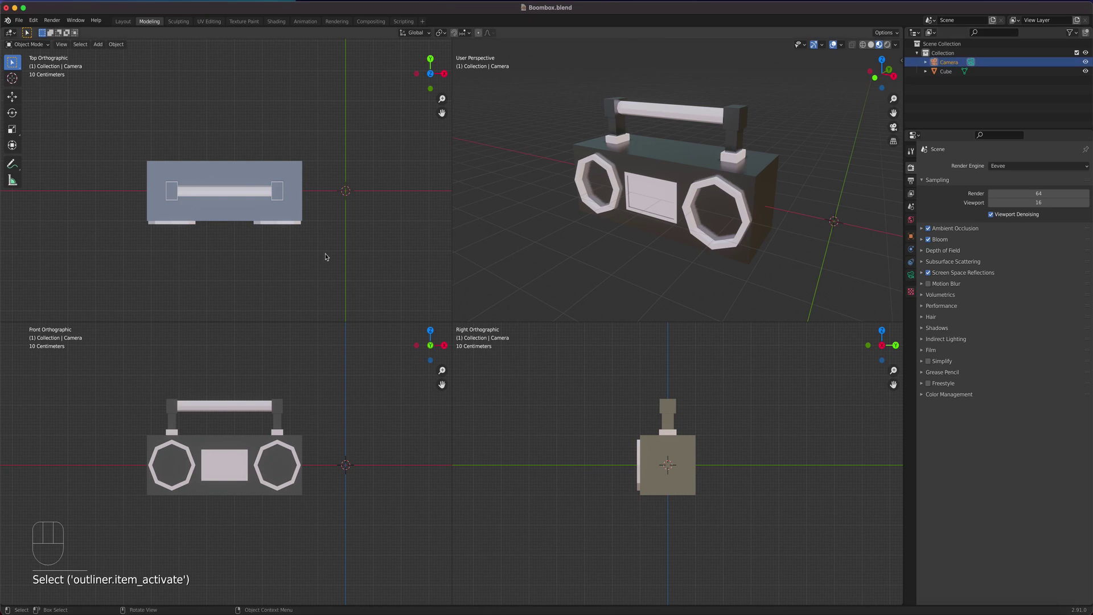
{"action": "scroll", "coordinate": [267, 247], "scroll_direction": "down", "scroll_amount": 8}
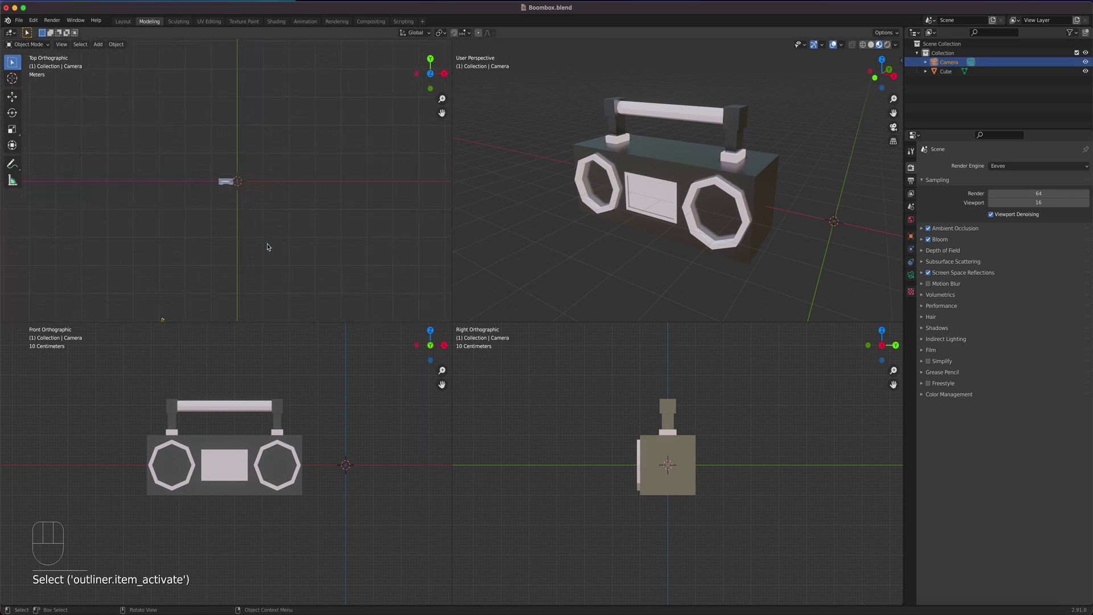
{"action": "middle_click_drag", "start_coordinate": [227, 248], "coordinate": [246, 203], "text": "shift"}
{"action": "scroll", "coordinate": [251, 173], "scroll_direction": "up", "scroll_amount": 3}
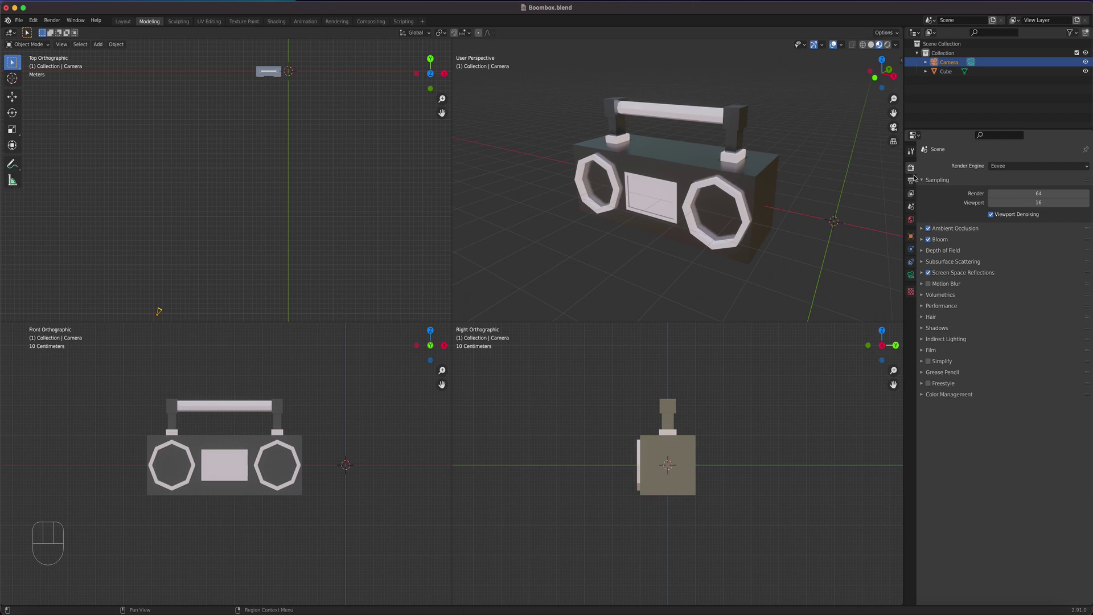
{"action": "left_click", "coordinate": [911, 276]}
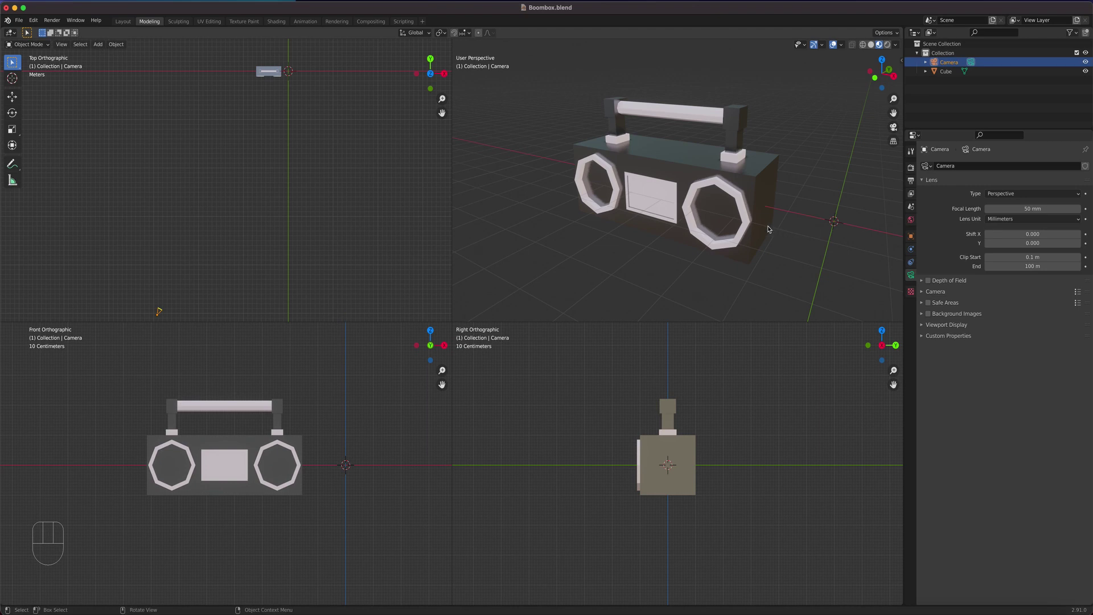
Try camera focal lengths of 100 mm and 1 mm, and set it back to 50 mm.
{"action": "left_click", "coordinate": [1012, 208]}
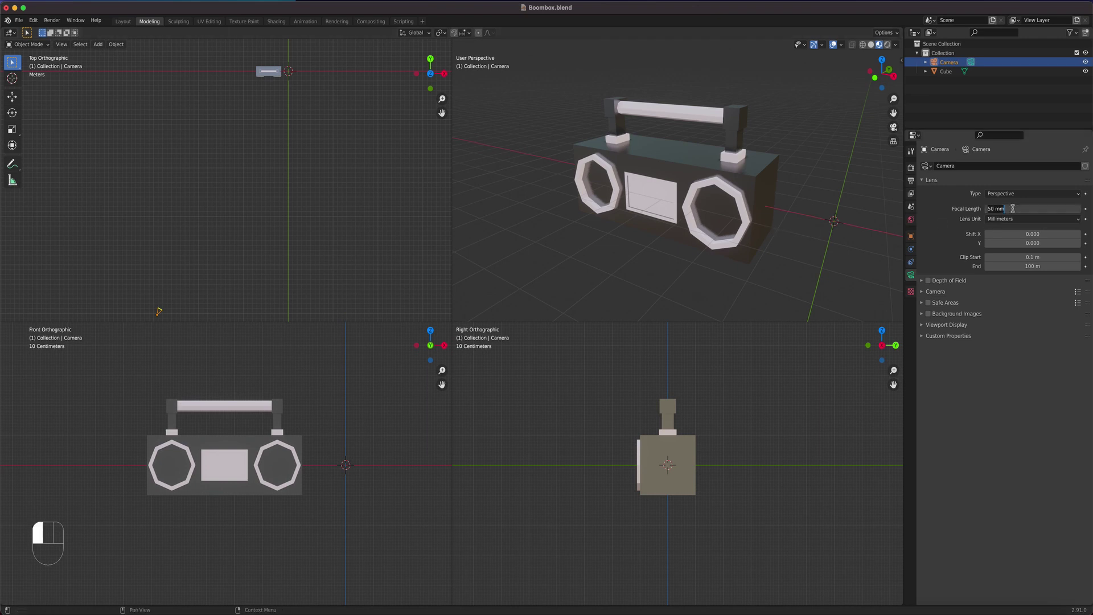
{"action": "type", "text": "100"}
{"action": "key", "text": "Return"}
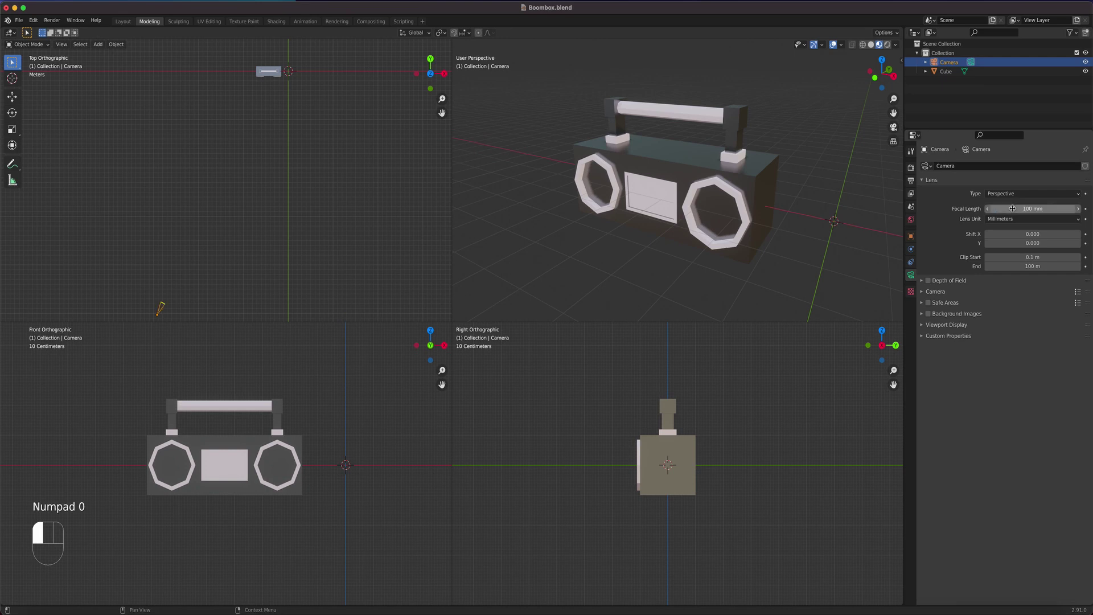
{"action": "left_click", "coordinate": [1012, 209]}
{"action": "type", "text": "1"}
{"action": "key", "text": "Return"}
{"action": "left_click", "coordinate": [1012, 208]}
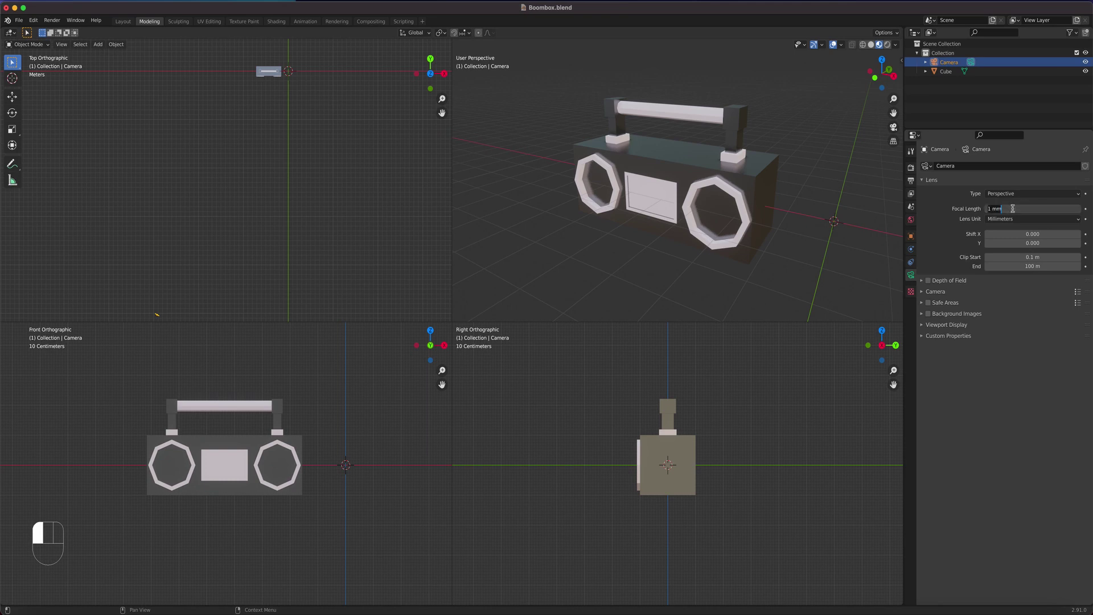
{"action": "type", "text": "50"}
{"action": "key", "text": "Return"}
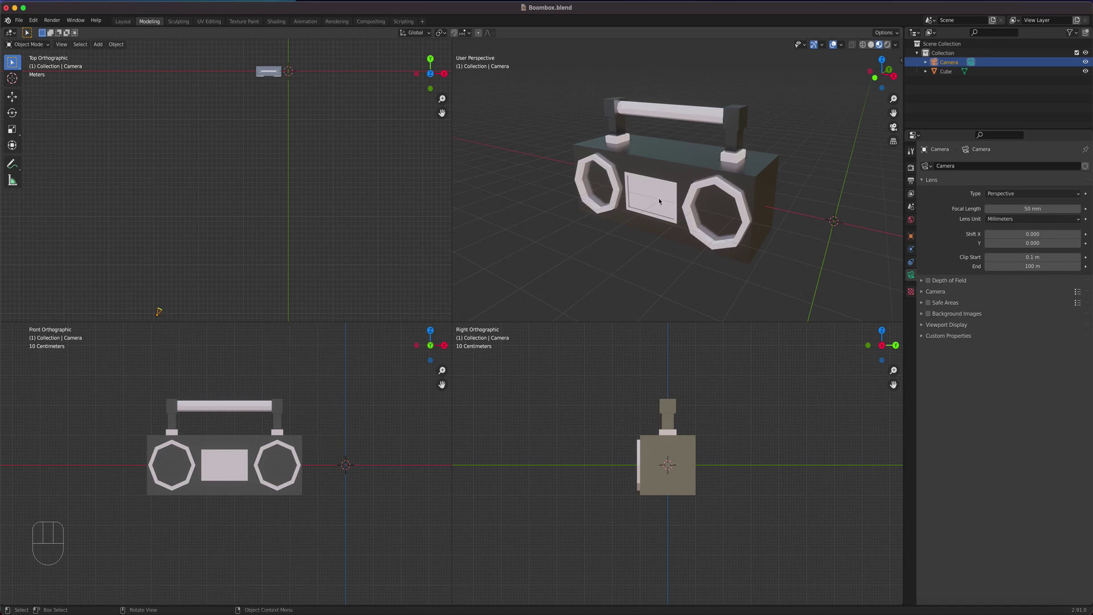
Look through the camera in the perspective view and set its focal length to 100 mm.
{"action": "key", "text": "KP_0"}
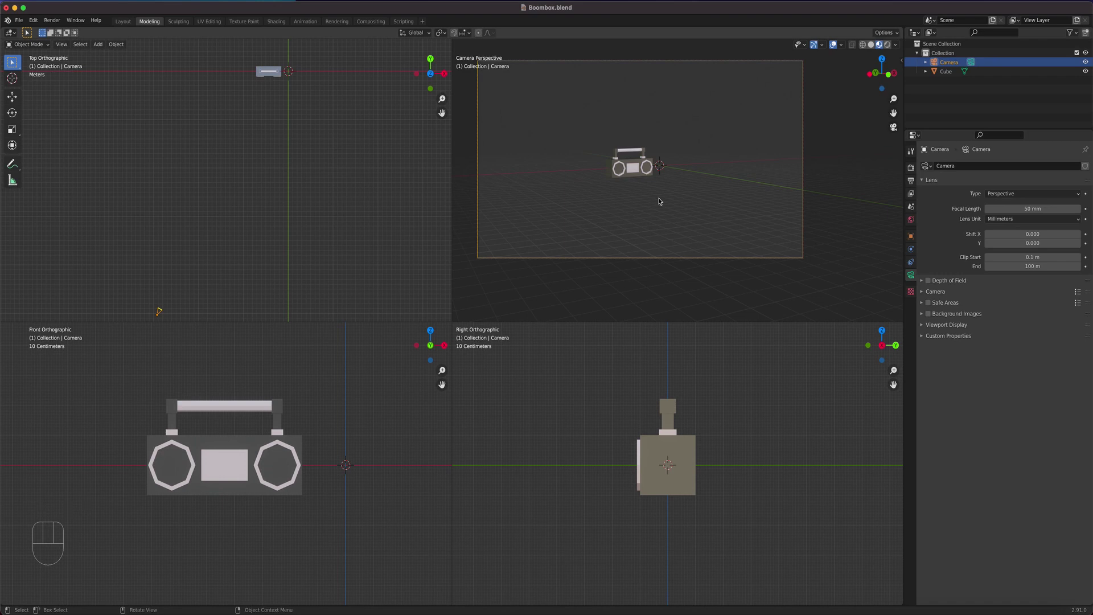
{"action": "left_click", "coordinate": [1018, 208]}
{"action": "type", "text": "100"}
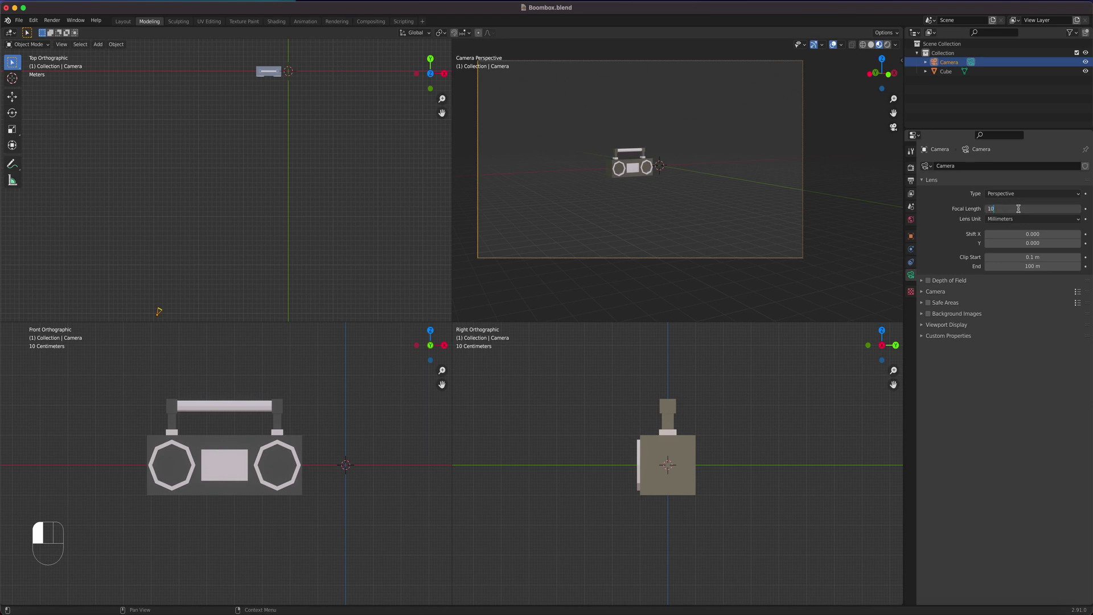
{"action": "key", "text": "Return"}
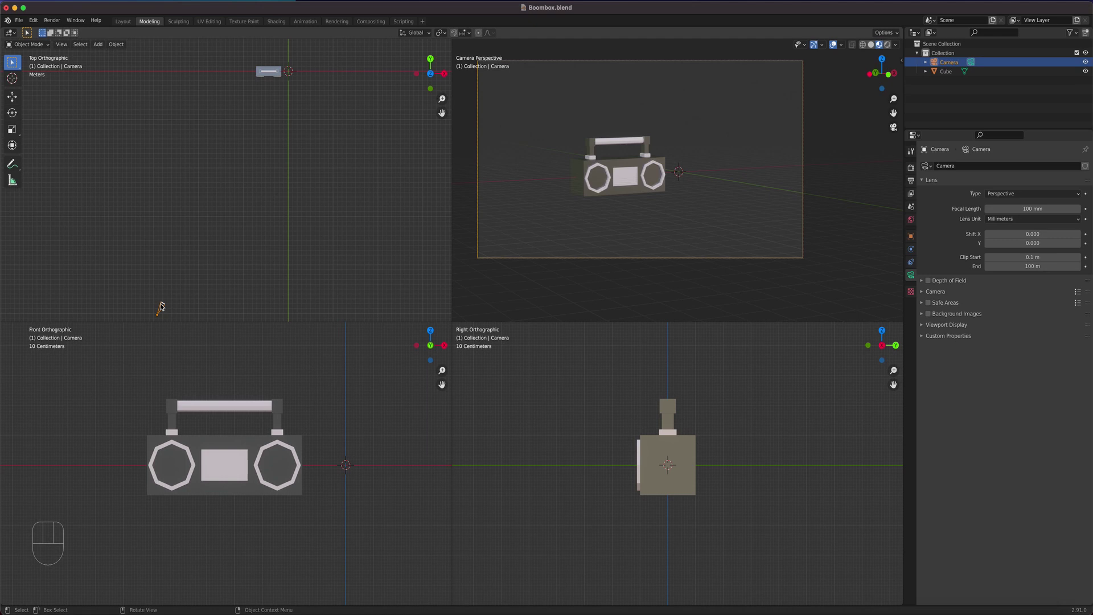
Try moving the camera in the top view, and orbit it slightly through the camera view.
{"action": "key", "text": "g"}
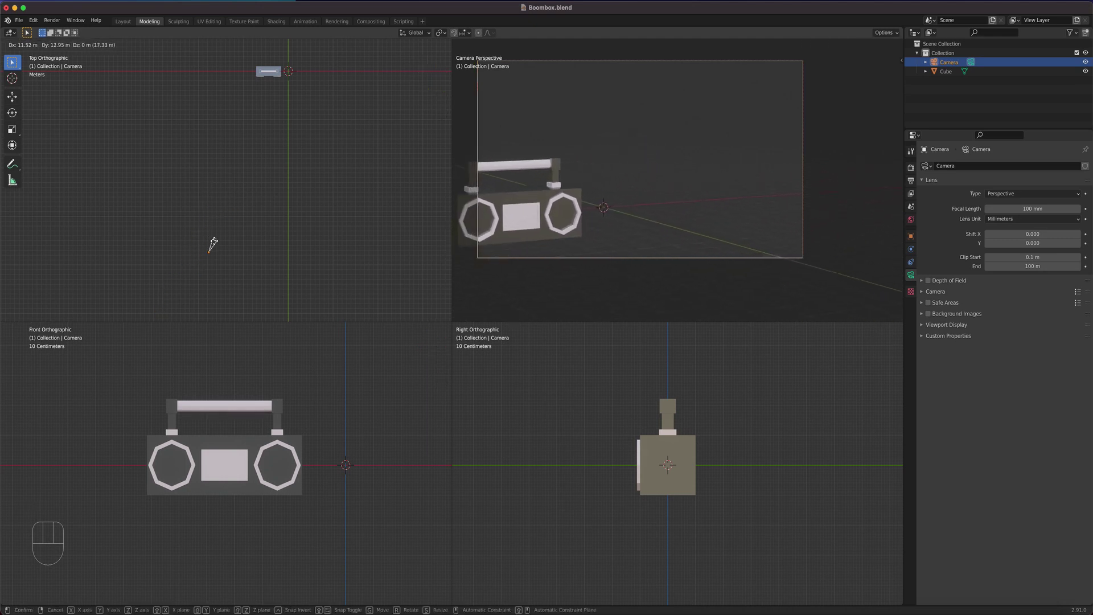
{"action": "right_click", "coordinate": [203, 230]}
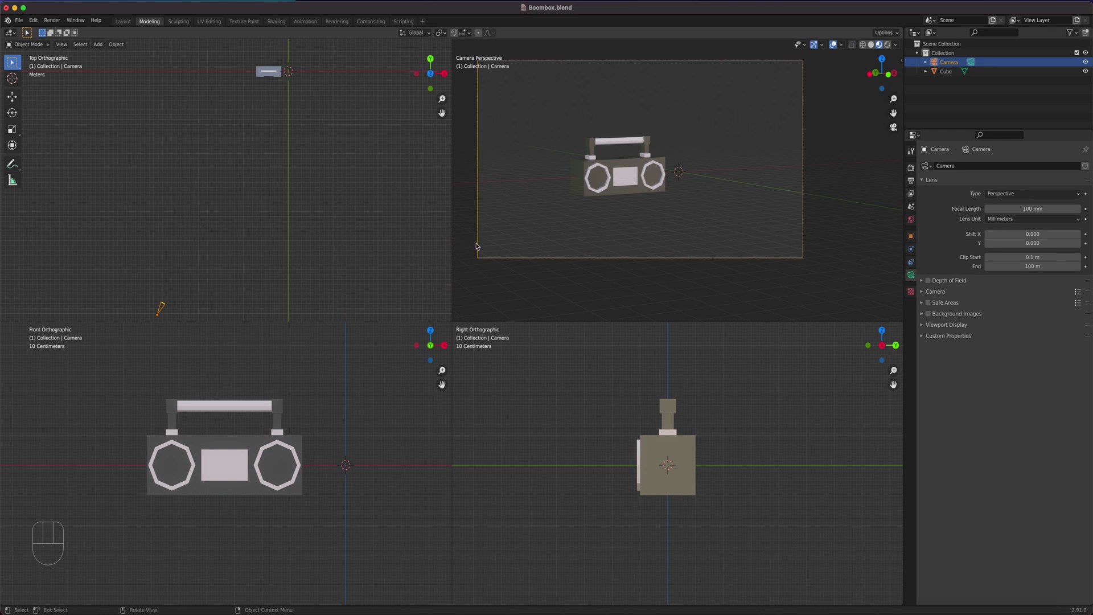
{"action": "mouse_move", "coordinate": [712, 205]}
{"action": "middle_mouse_down"}
{"action": "mouse_move", "coordinate": [700, 195]}
{"action": "mouse_move", "coordinate": [651, 208]}
{"action": "mouse_move", "coordinate": [713, 191]}
{"action": "mouse_move", "coordinate": [658, 215]}
{"action": "mouse_move", "coordinate": [710, 210]}
{"action": "middle_mouse_up"}
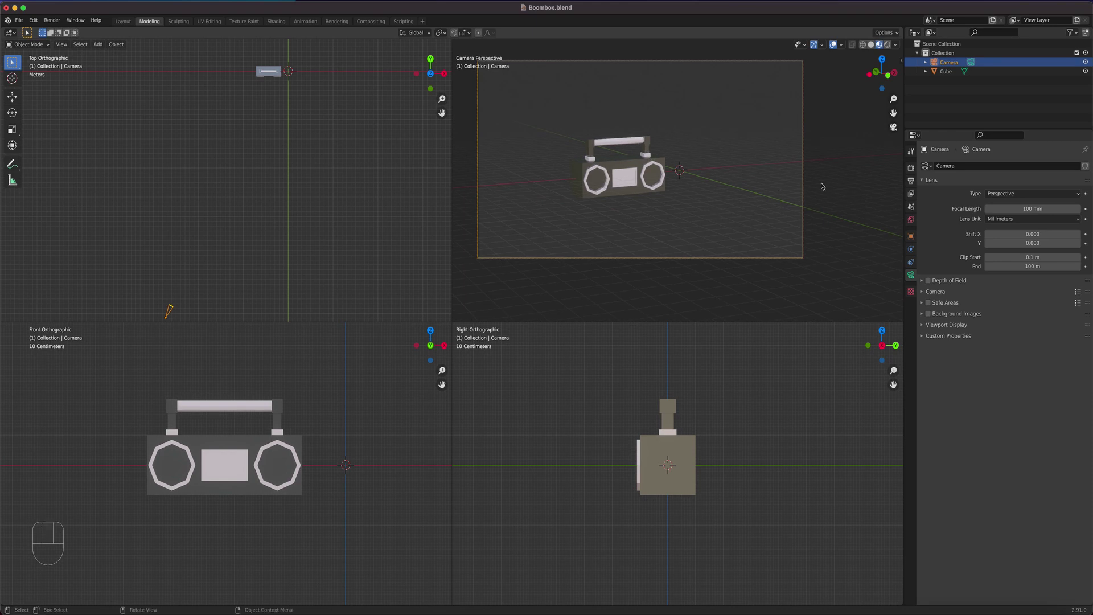
Unlock the camera from the view, orbit out of the camera perspective, and re-enable Camera to View.
{"action": "key", "text": "n"}
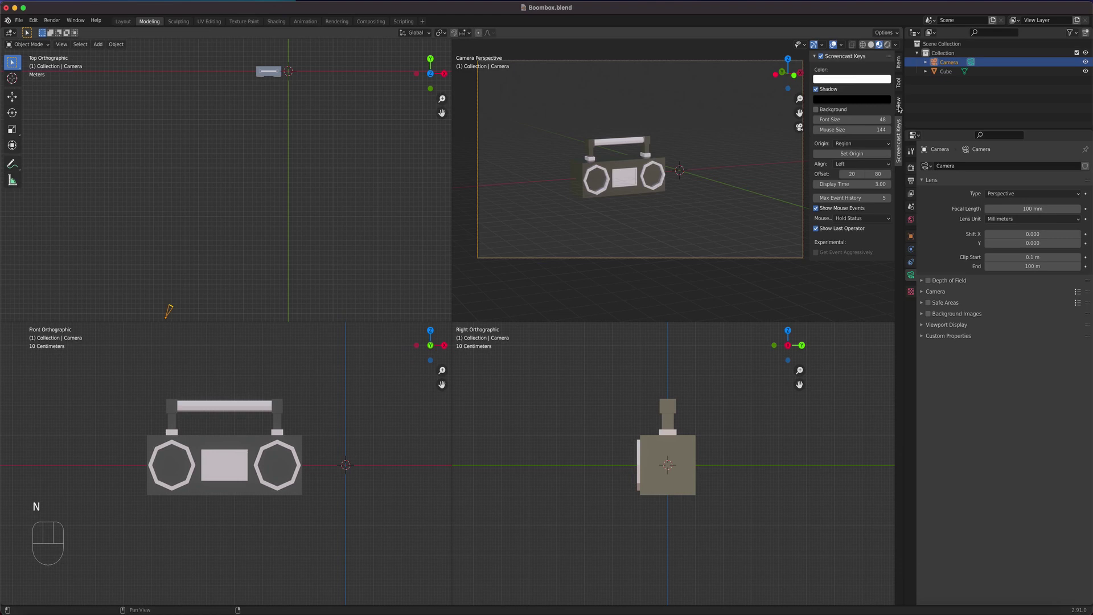
{"action": "left_click", "coordinate": [898, 107]}
{"action": "left_click", "coordinate": [848, 170]}
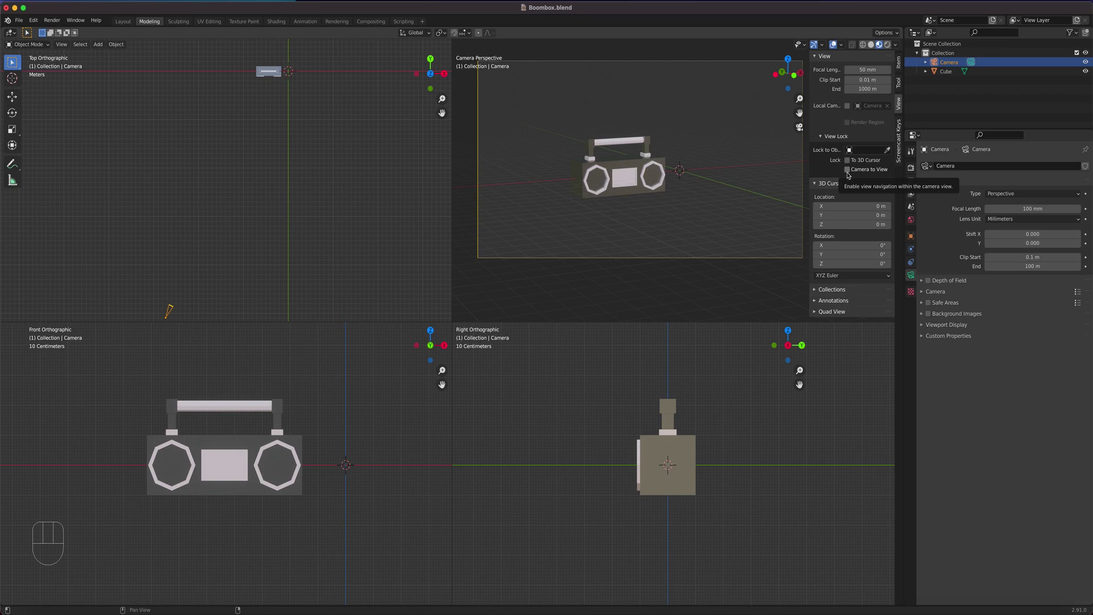
{"action": "middle_click_drag", "start_coordinate": [652, 203], "coordinate": [620, 200]}
{"action": "left_click", "coordinate": [847, 170]}
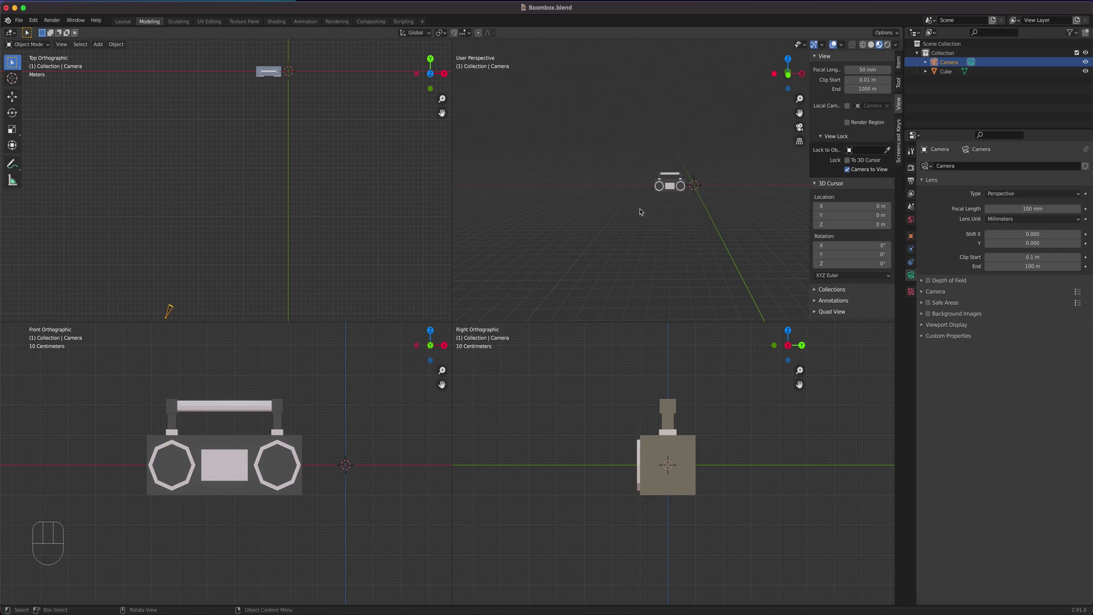
Return to the camera view and reposition the camera to frame the boombox closely from a three-quarter angle.
{"action": "key", "text": "KP_0"}
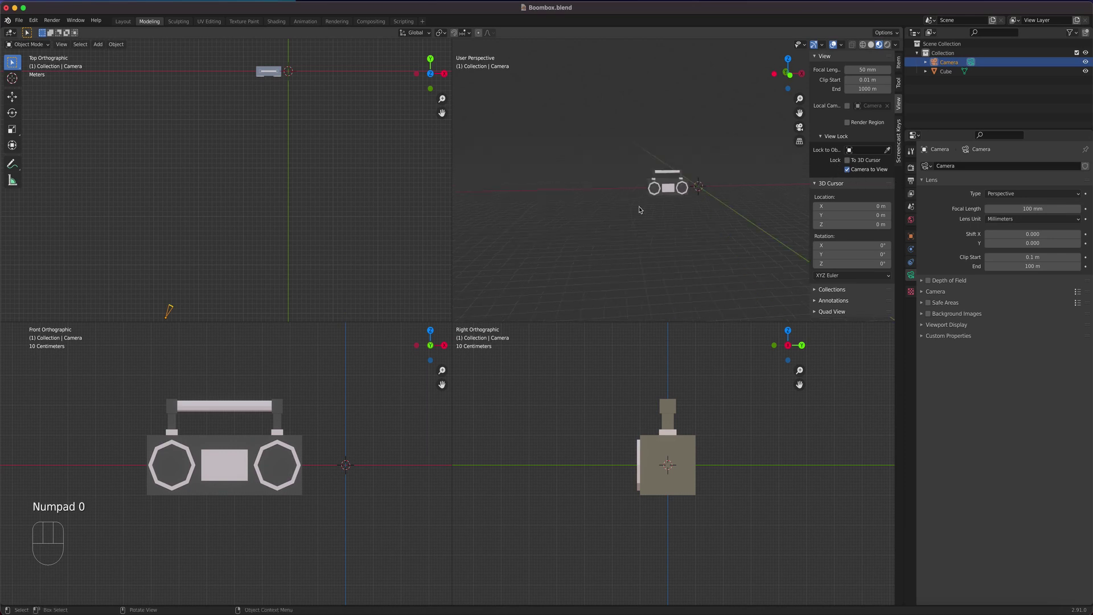
{"action": "middle_click_drag", "start_coordinate": [630, 207], "coordinate": [661, 163]}
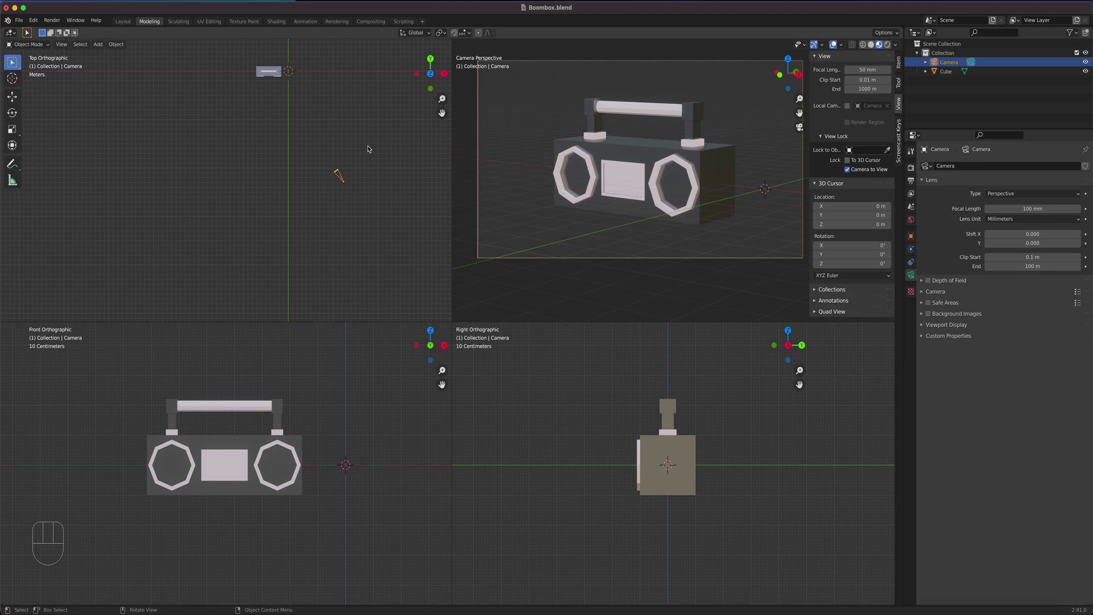
Render a still image of the boombox through the camera.
{"action": "left_click", "coordinate": [52, 20]}
{"action": "left_click", "coordinate": [57, 31]}
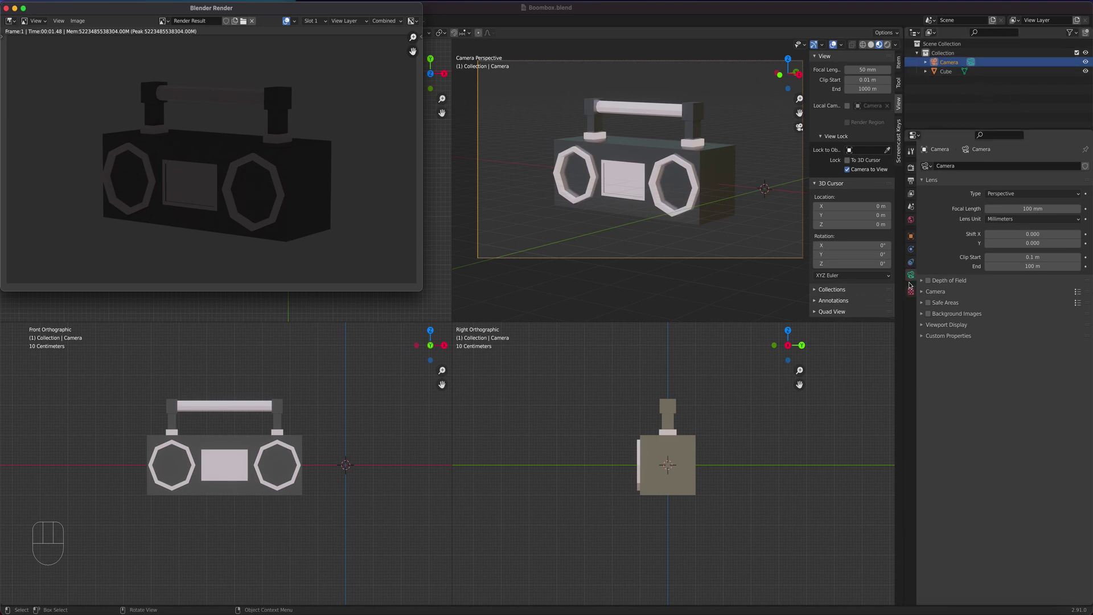
Darken the world background colour to black.
{"action": "left_click", "coordinate": [910, 220]}
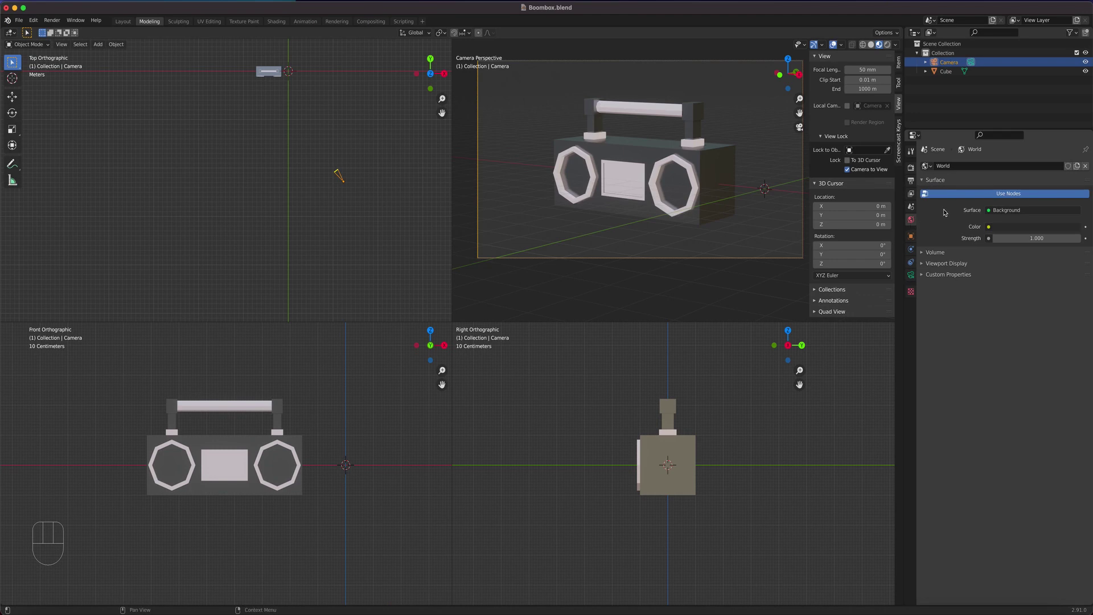
{"action": "left_click", "coordinate": [1009, 227]}
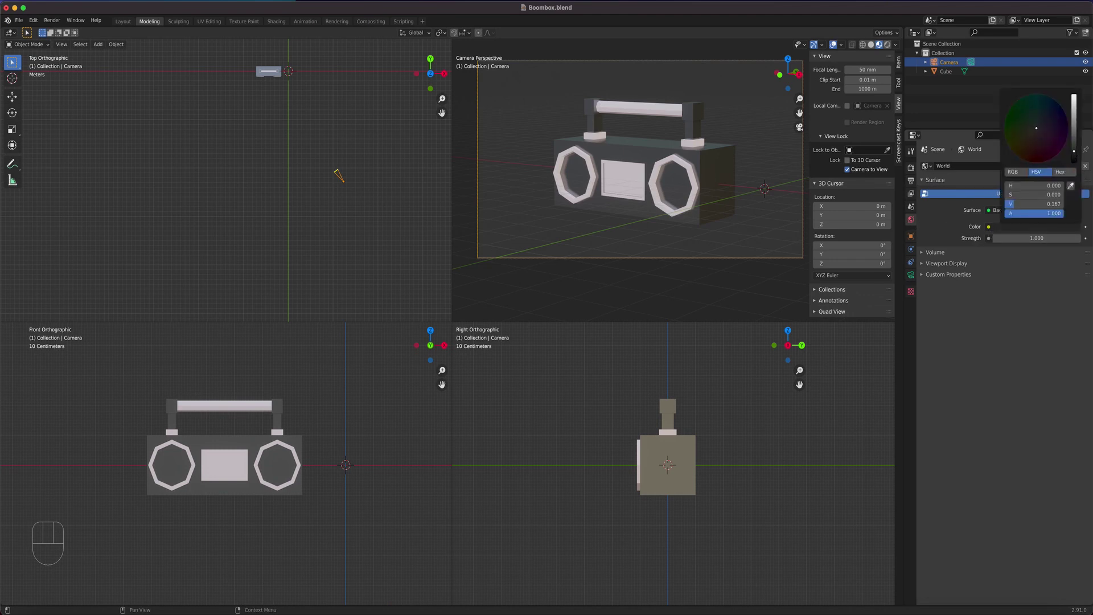
{"action": "left_click_drag", "start_coordinate": [1075, 153], "coordinate": [1075, 162]}
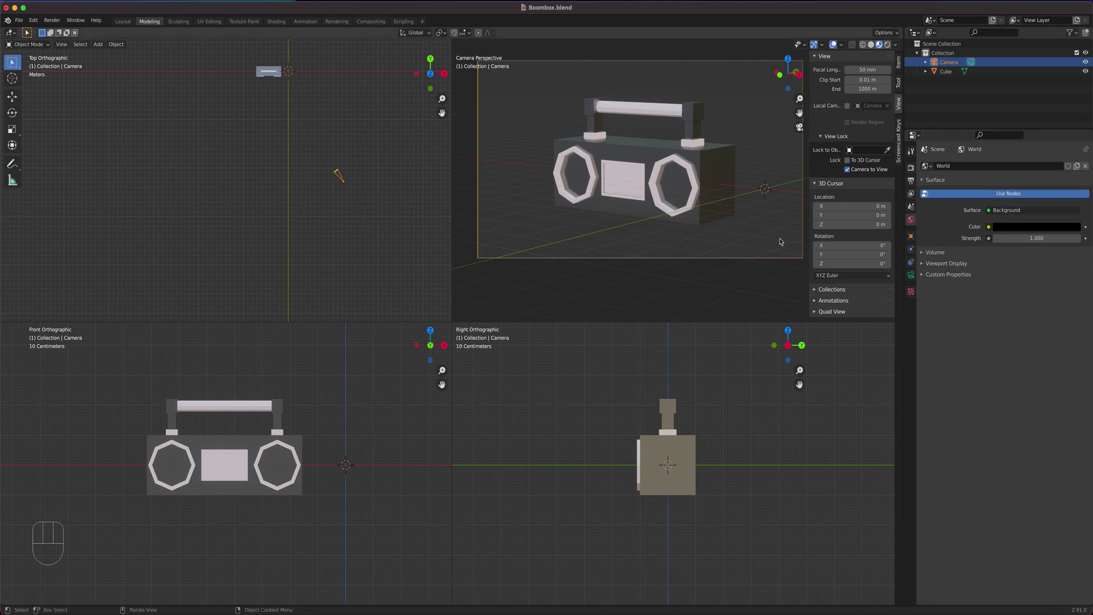
Switch the viewport to rendered shading, render a still image with the black world, and close the render window.
{"action": "left_click", "coordinate": [887, 45]}
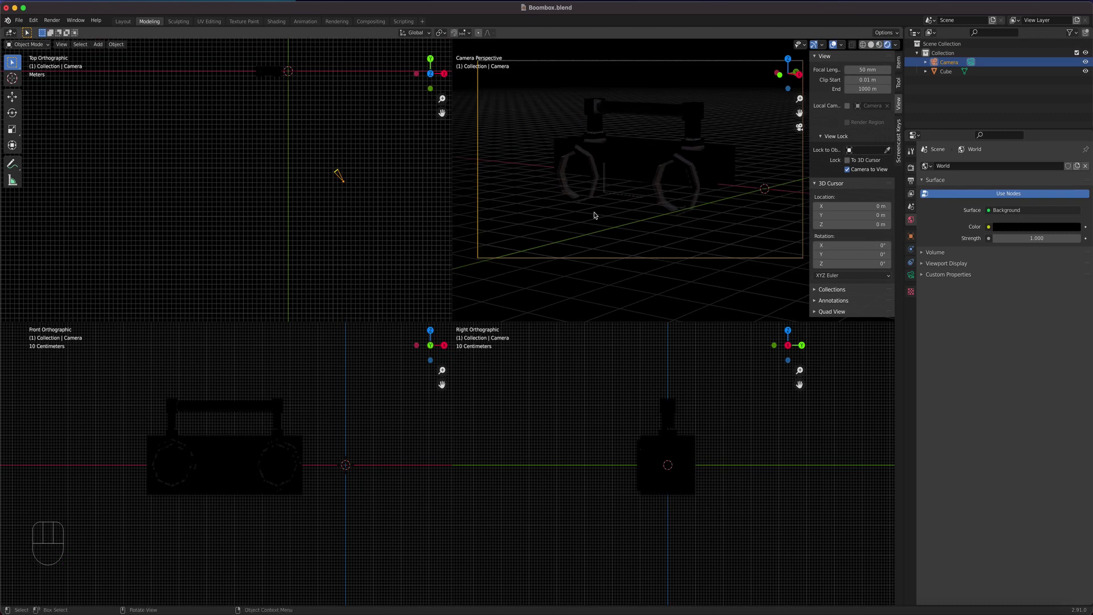
{"action": "left_click", "coordinate": [52, 20]}
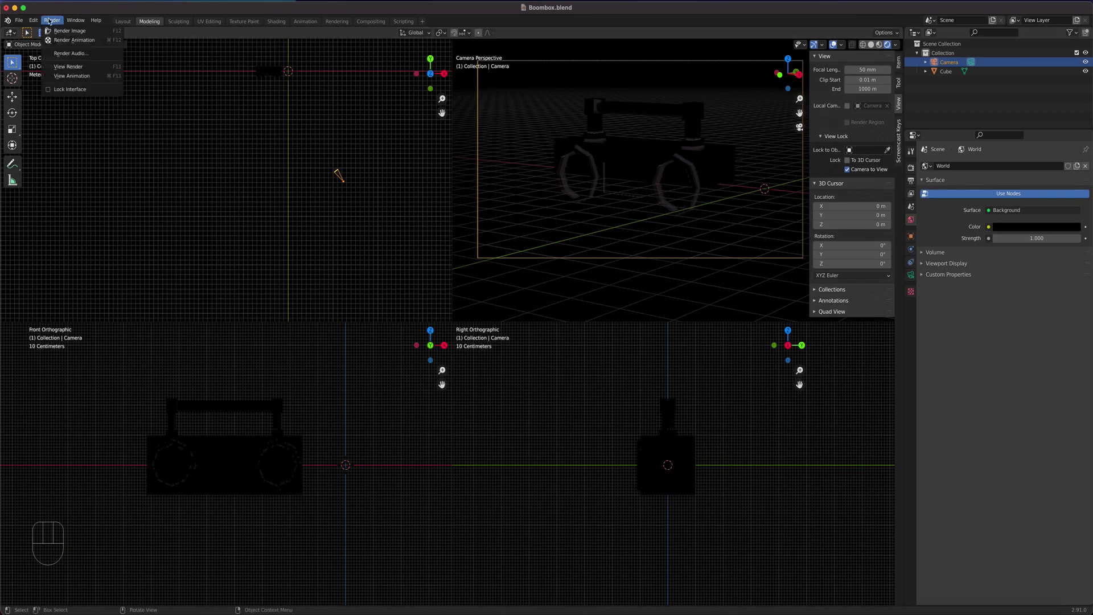
{"action": "left_click", "coordinate": [63, 30]}
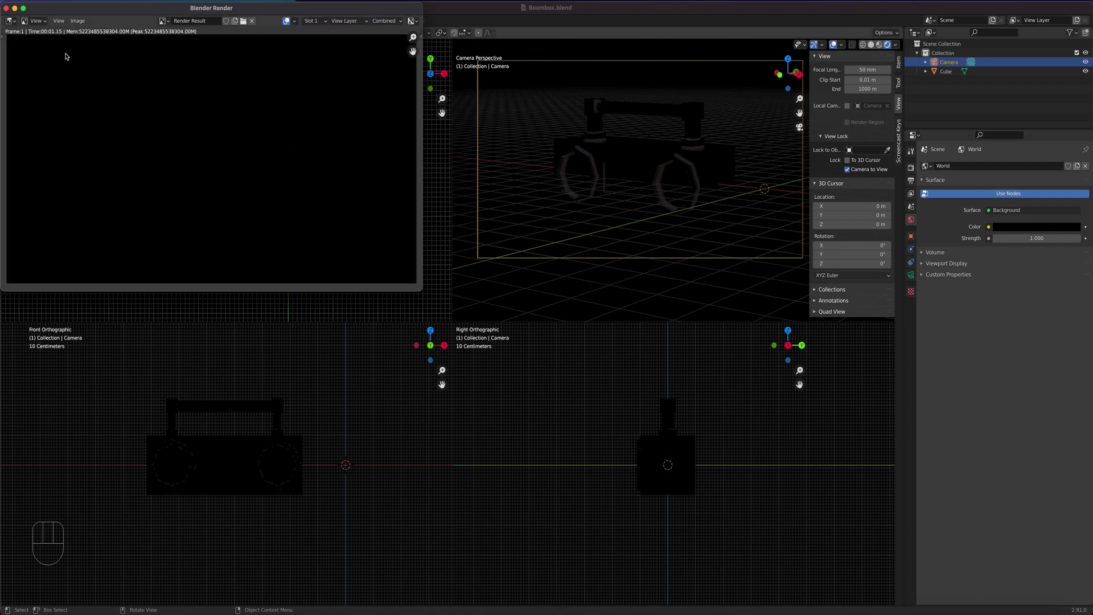
{"action": "left_click", "coordinate": [6, 8]}
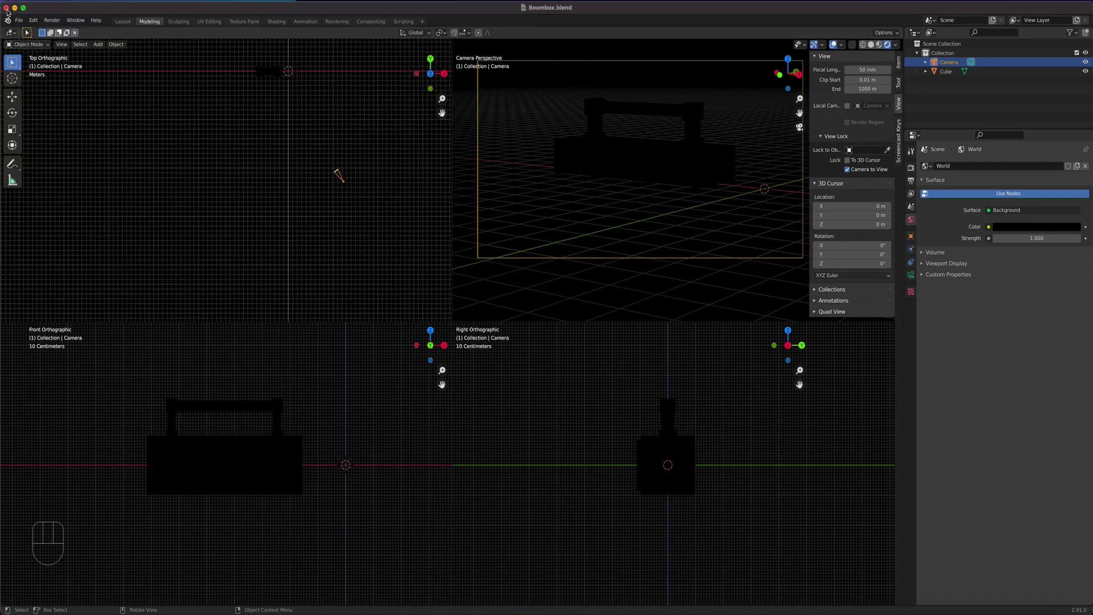
Brighten the world background colour to a dark grey.
{"action": "left_click", "coordinate": [1037, 228]}
{"action": "left_click_drag", "start_coordinate": [1070, 167], "coordinate": [1073, 154]}
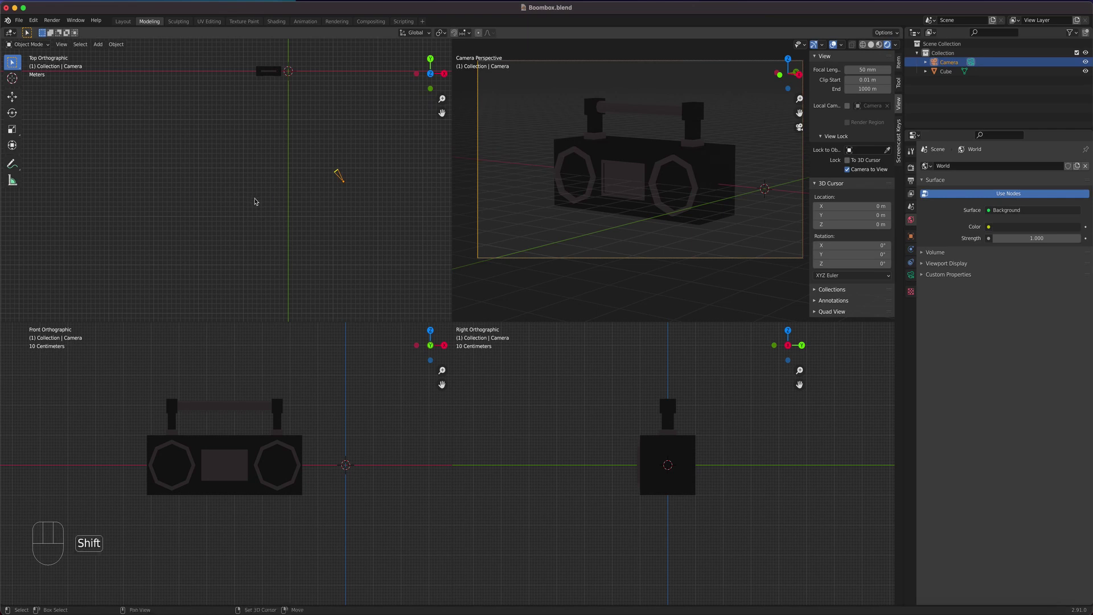
Add a 2 m mesh plane at the world origin.
{"action": "key", "text": "shift+a"}
{"action": "mouse_move", "coordinate": [255, 200]}
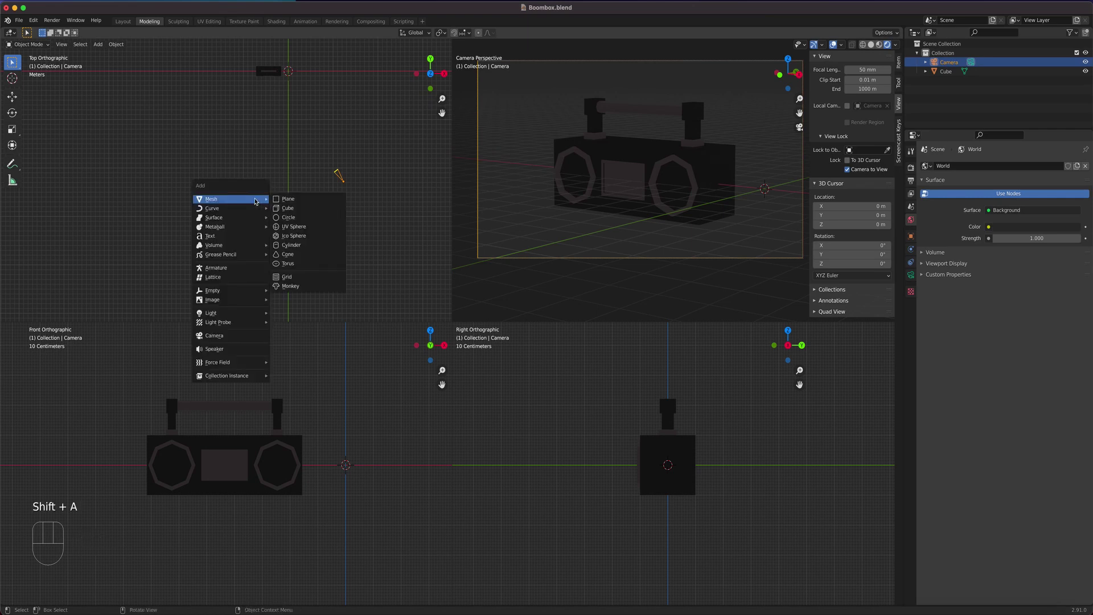
{"action": "left_click", "coordinate": [289, 199]}
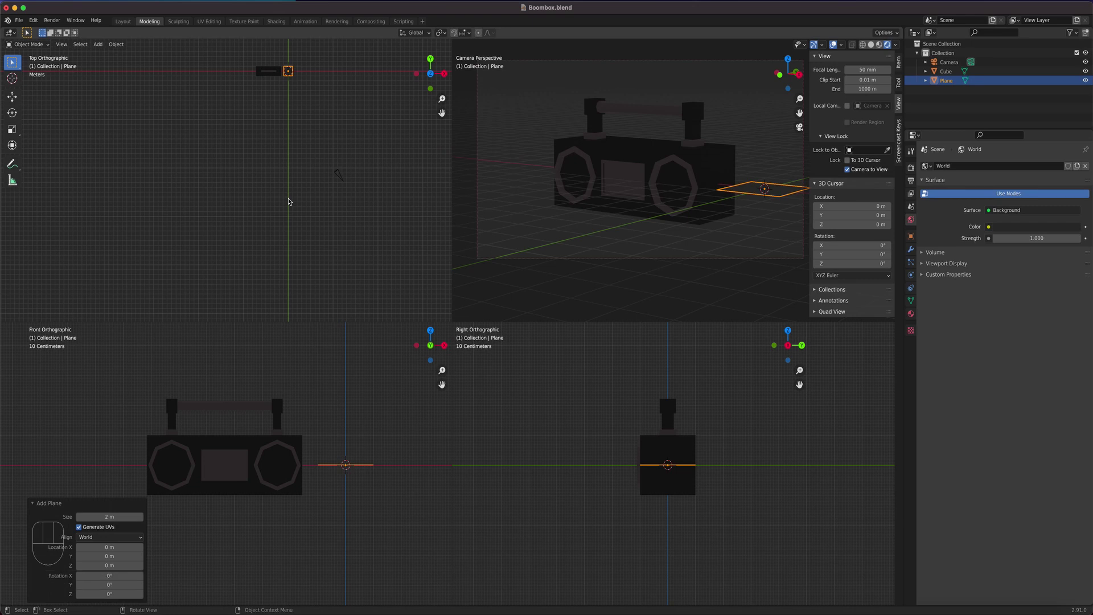
Move the boombox along the X axis by about 3.8 m so it sits near the world origin.
{"action": "scroll", "coordinate": [294, 155], "scroll_direction": "down", "scroll_amount": 3}
{"action": "scroll", "coordinate": [293, 188], "scroll_direction": "up", "scroll_amount": 8}
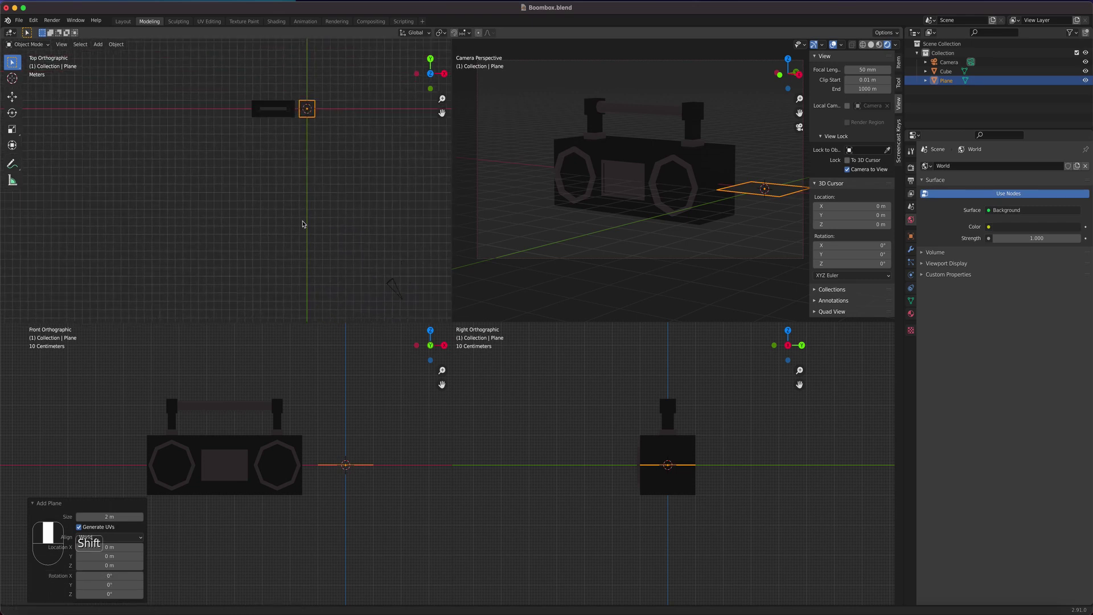
{"action": "left_click", "coordinate": [289, 157]}
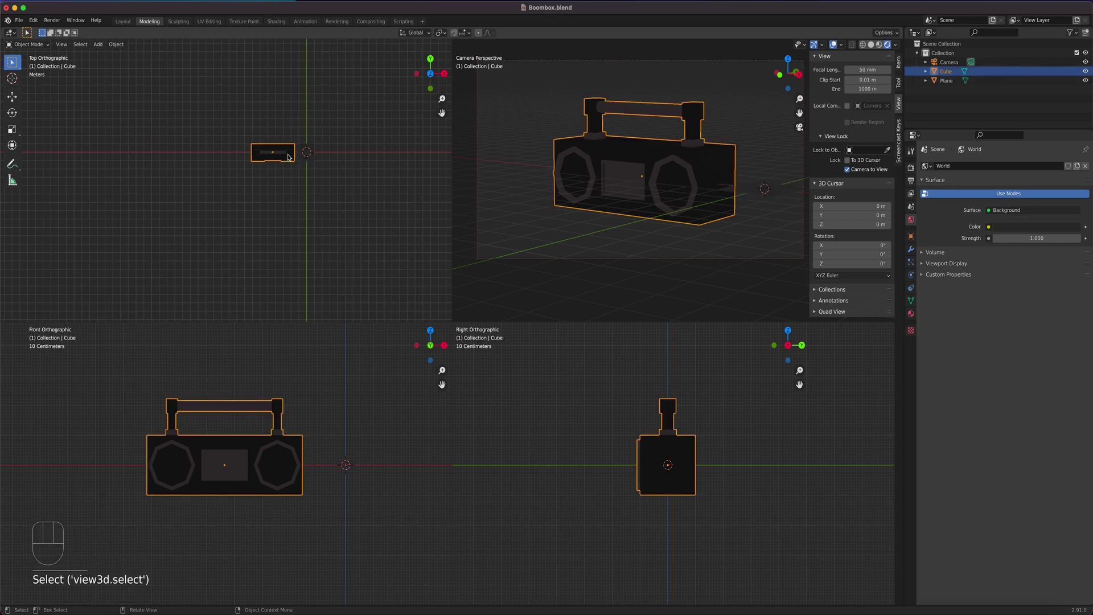
{"action": "key", "text": "g"}
{"action": "key", "text": "x"}
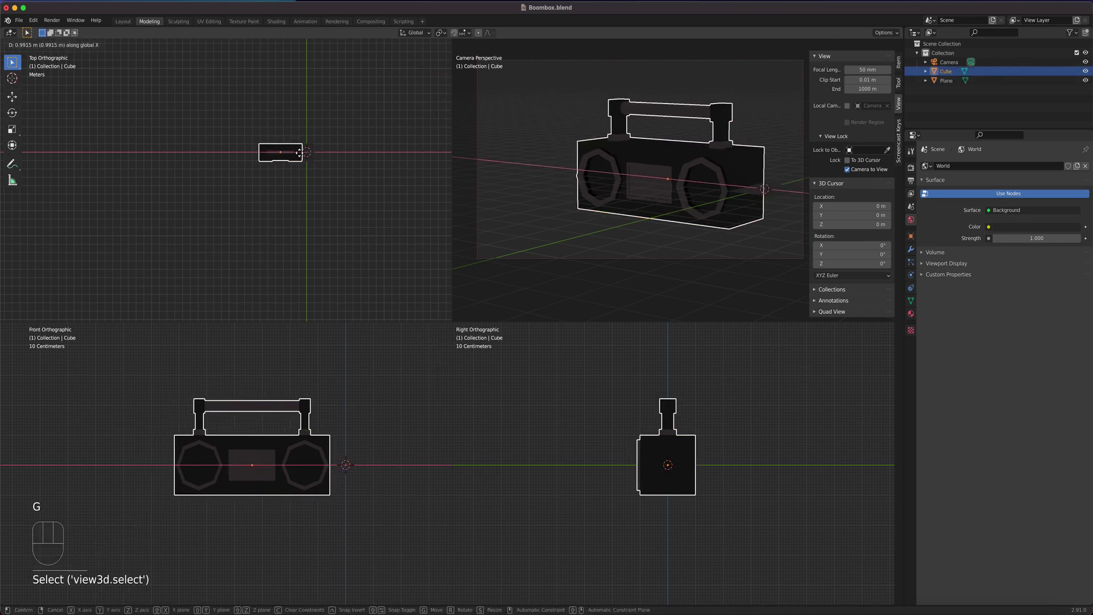
{"action": "left_click", "coordinate": [317, 152]}
{"action": "scroll", "coordinate": [328, 158], "scroll_direction": "up", "scroll_amount": 4}
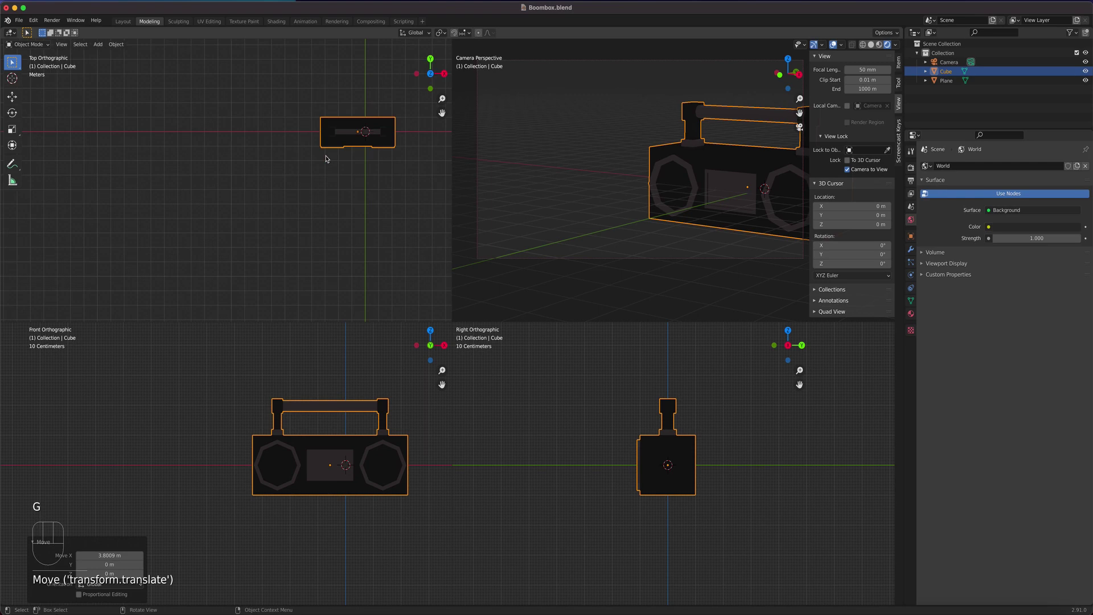
Scale the plane up uniformly by a factor of about 15.2 to make a large floor around the boombox.
{"action": "left_click", "coordinate": [952, 83]}
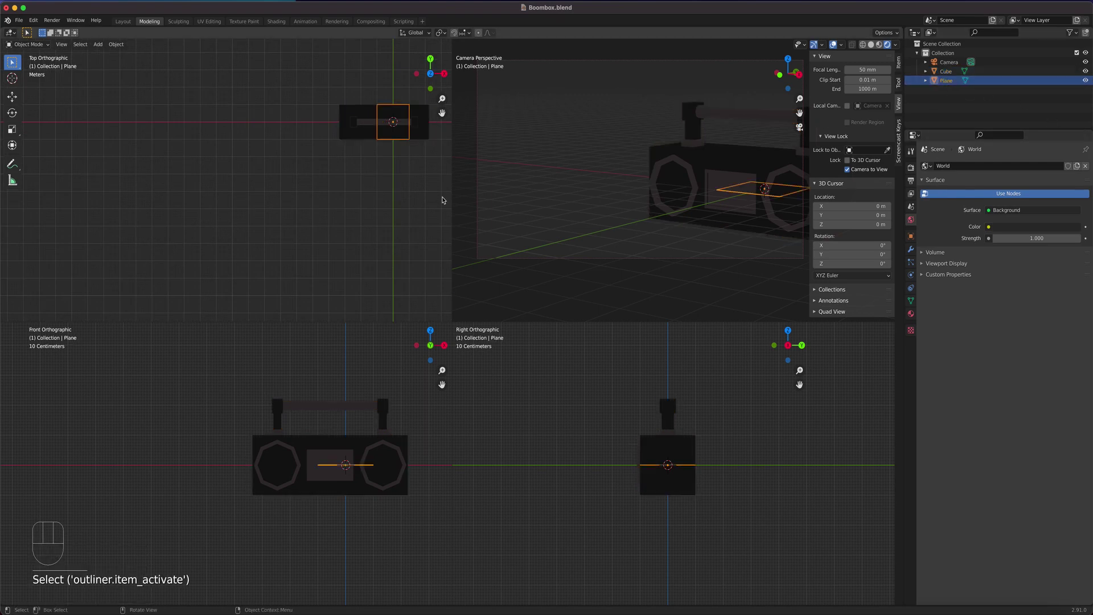
{"action": "scroll", "coordinate": [365, 204], "scroll_direction": "down", "scroll_amount": 4}
{"action": "middle_click_drag", "start_coordinate": [360, 200], "coordinate": [253, 232], "text": "shift"}
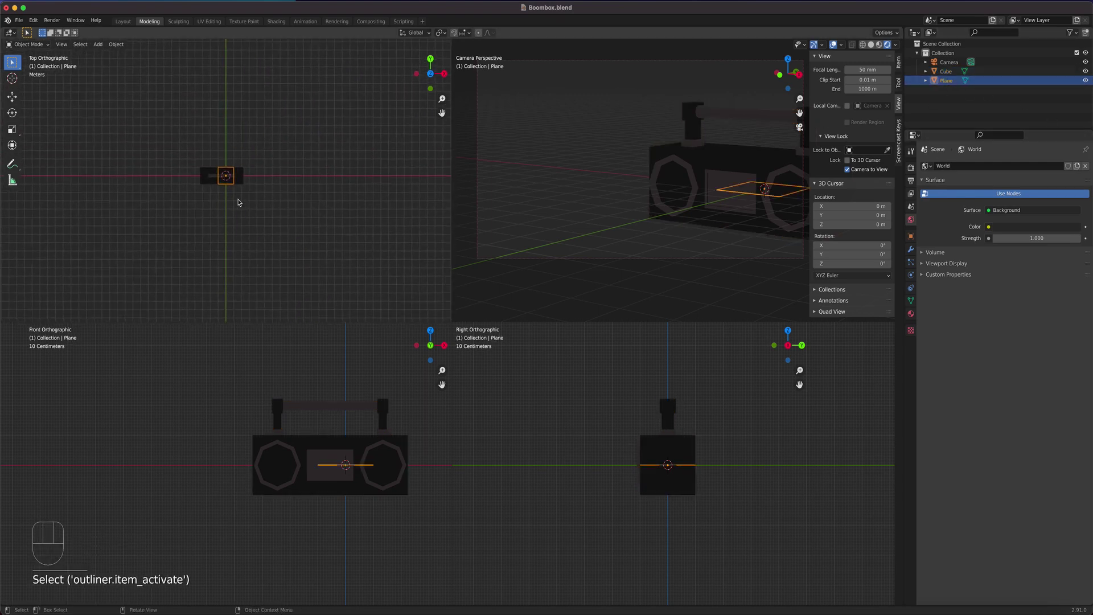
{"action": "key", "text": "s"}
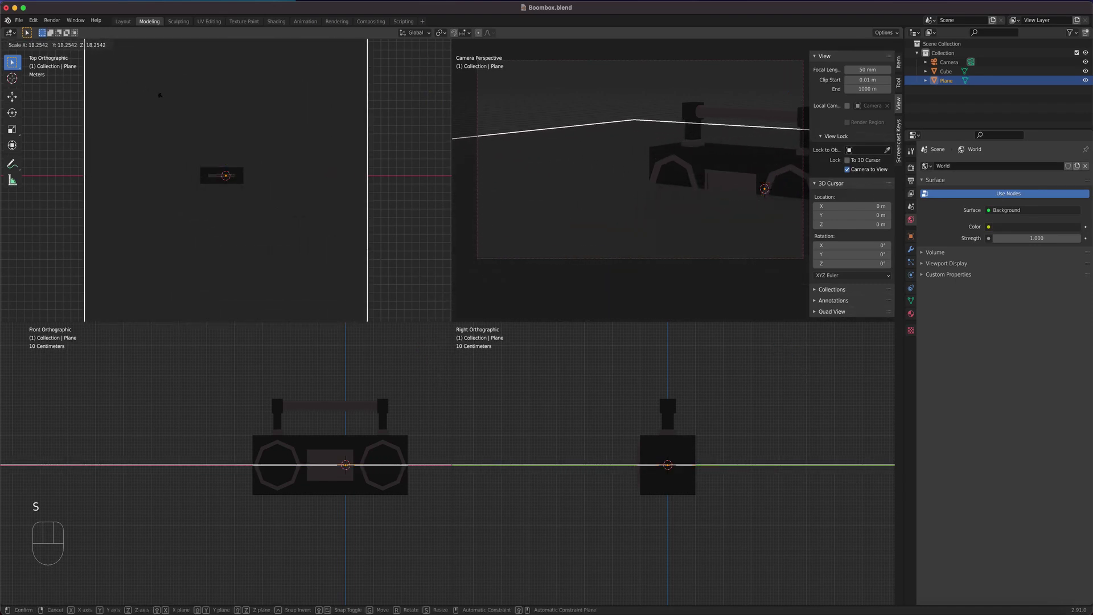
{"action": "left_click", "coordinate": [109, 64]}
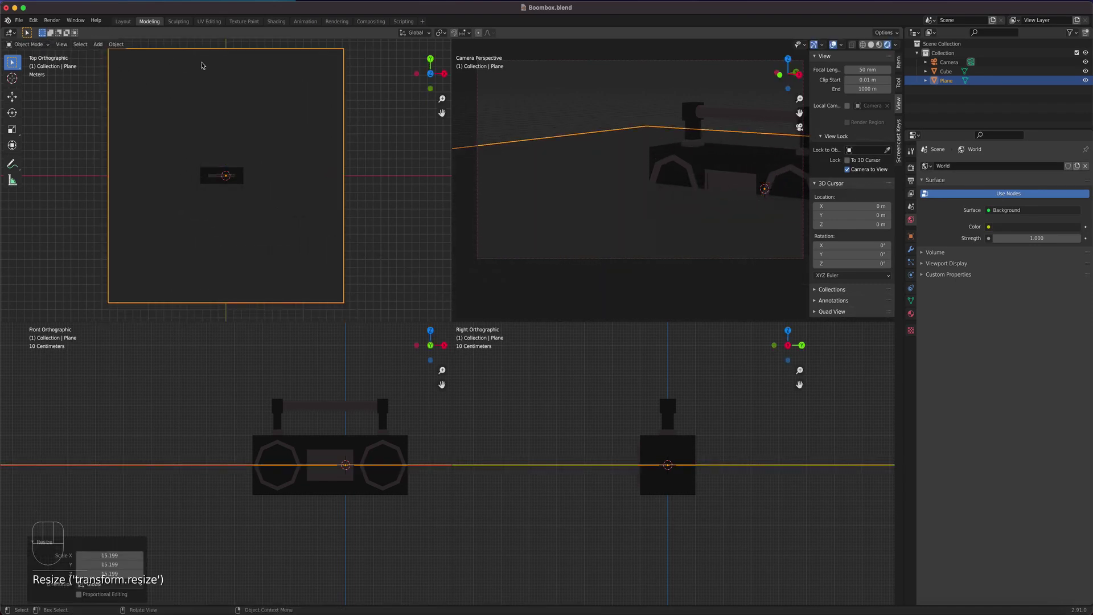
Lower the floor plane along Z by about 0.99 m to the underside of the boombox.
{"action": "scroll", "coordinate": [294, 452], "scroll_direction": "down", "scroll_amount": 2}
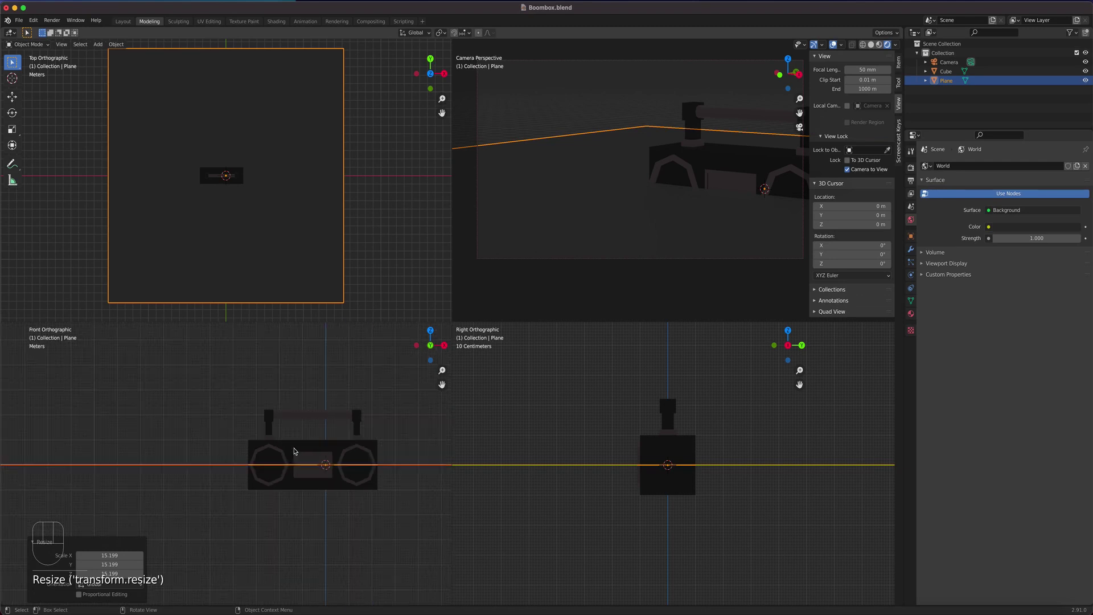
{"action": "scroll", "coordinate": [245, 449], "scroll_direction": "up", "scroll_amount": 3}
{"action": "mouse_move", "coordinate": [217, 444]}
{"action": "middle_mouse_down", "text": "shift"}
{"action": "mouse_move", "coordinate": [217, 411]}
{"action": "mouse_move", "coordinate": [212, 441]}
{"action": "middle_mouse_up", "text": "shift"}
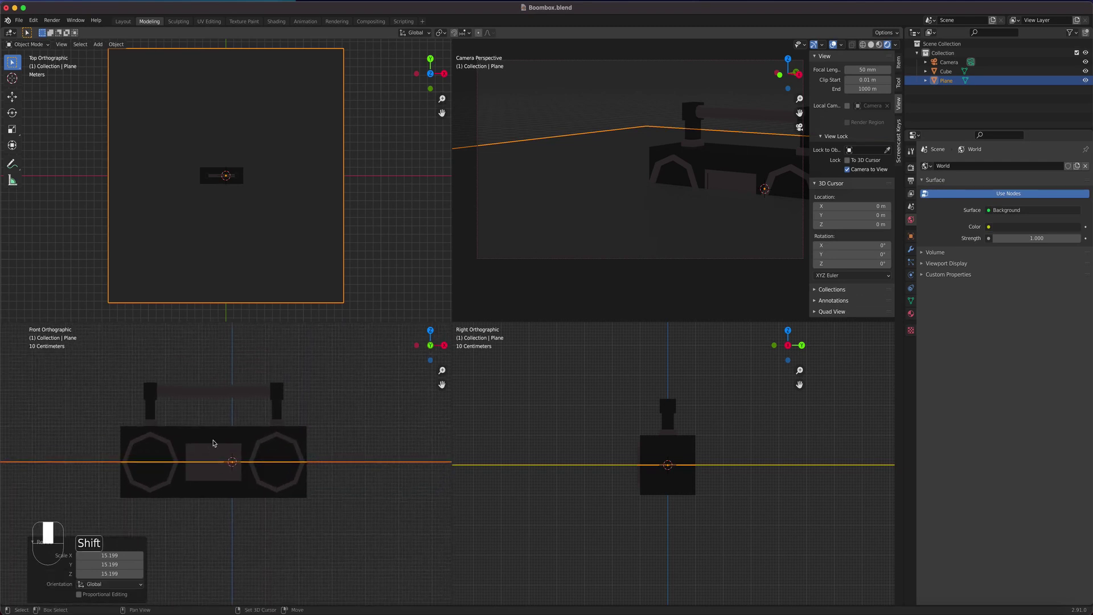
{"action": "key", "text": "shift+space"}
{"action": "key", "text": "g"}
{"action": "left_click_drag", "start_coordinate": [233, 427], "coordinate": [295, 501]}
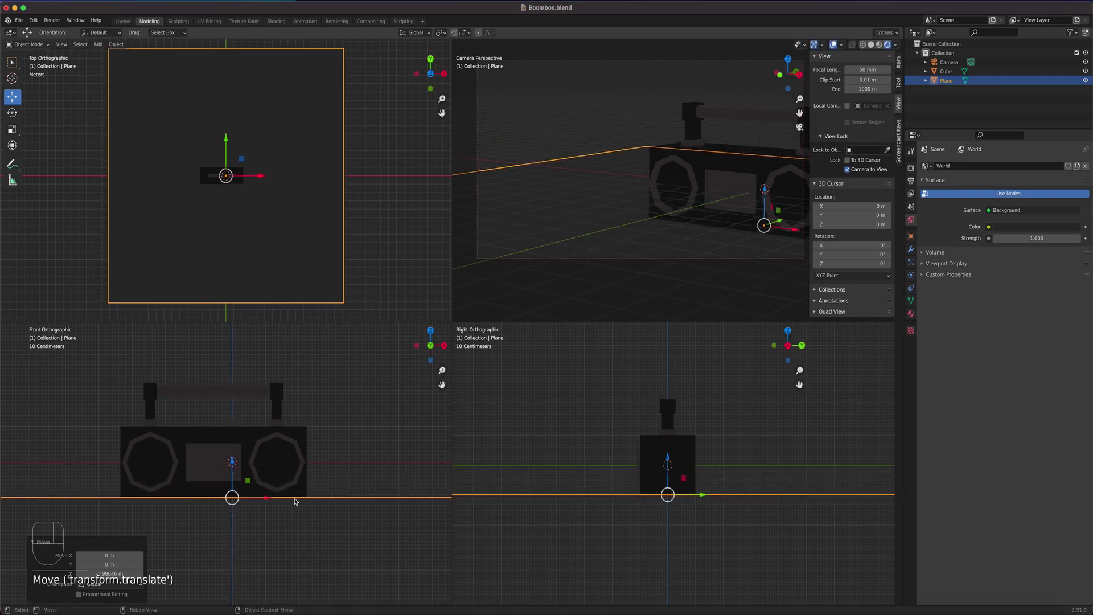
Fine-tune the floor plane's height along Z so it sits flush with the boombox's bottom edge.
{"action": "scroll", "coordinate": [295, 501], "scroll_direction": "up", "scroll_amount": 2}
{"action": "scroll", "coordinate": [285, 461], "scroll_direction": "down", "scroll_amount": 3, "text": "shift"}
{"action": "scroll", "coordinate": [271, 447], "scroll_direction": "up", "scroll_amount": 1}
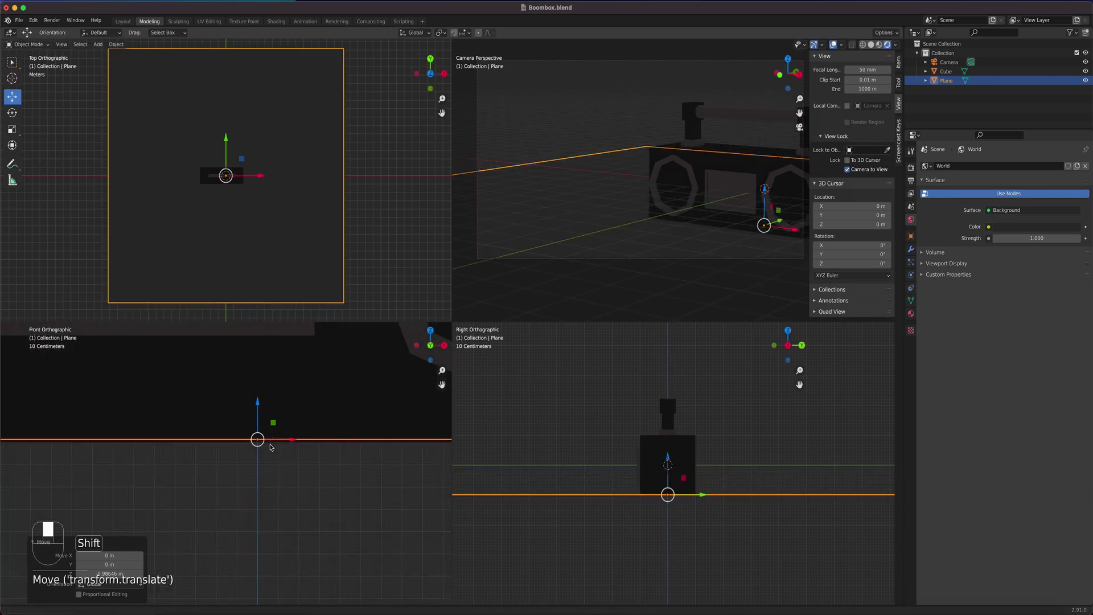
{"action": "scroll", "coordinate": [271, 448], "scroll_direction": "up", "scroll_amount": 3, "text": "shift"}
{"action": "key", "text": "g"}
{"action": "key", "text": "z"}
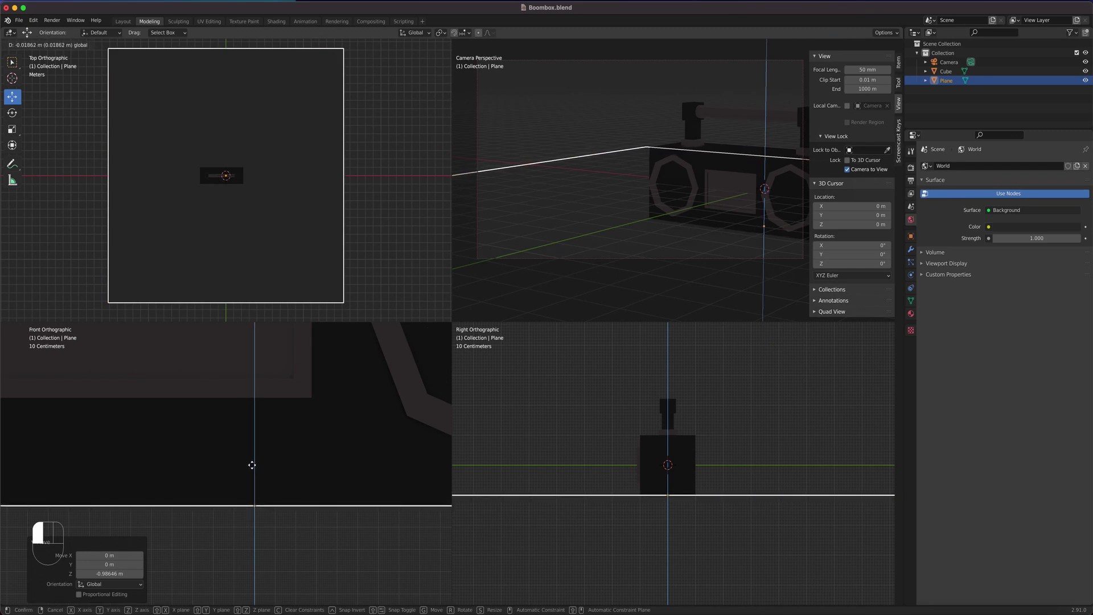
{"action": "left_click", "coordinate": [252, 465]}
{"action": "scroll", "coordinate": [245, 489], "scroll_direction": "up", "scroll_amount": 2}
{"action": "scroll", "coordinate": [287, 422], "scroll_direction": "down", "scroll_amount": 3, "text": "shift"}
{"action": "scroll", "coordinate": [289, 430], "scroll_direction": "left", "scroll_amount": 3}
{"action": "left_click_drag", "start_coordinate": [345, 437], "coordinate": [346, 428]}
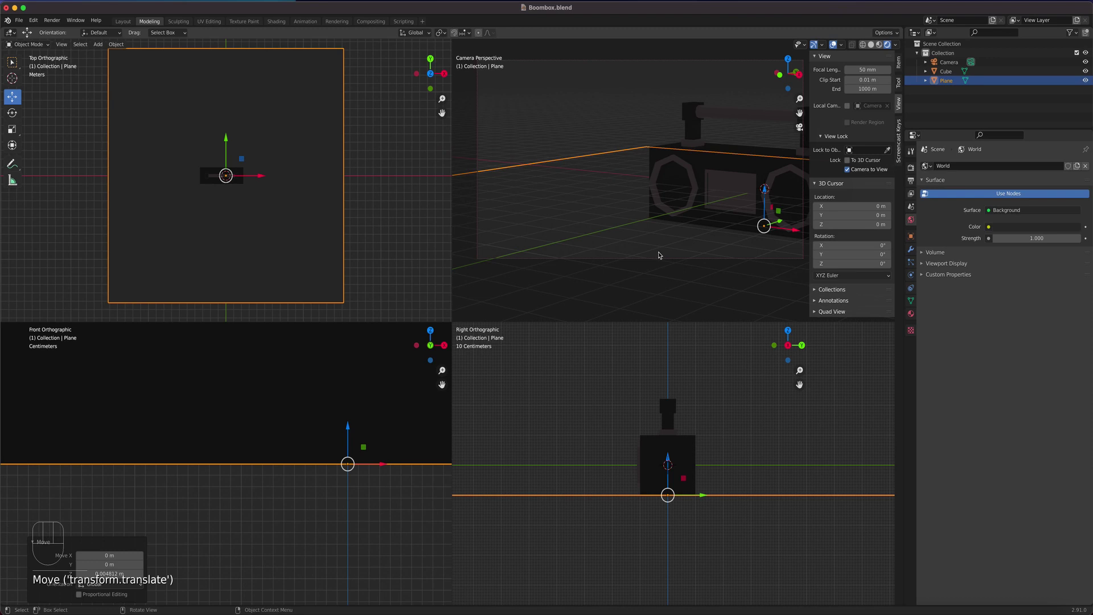
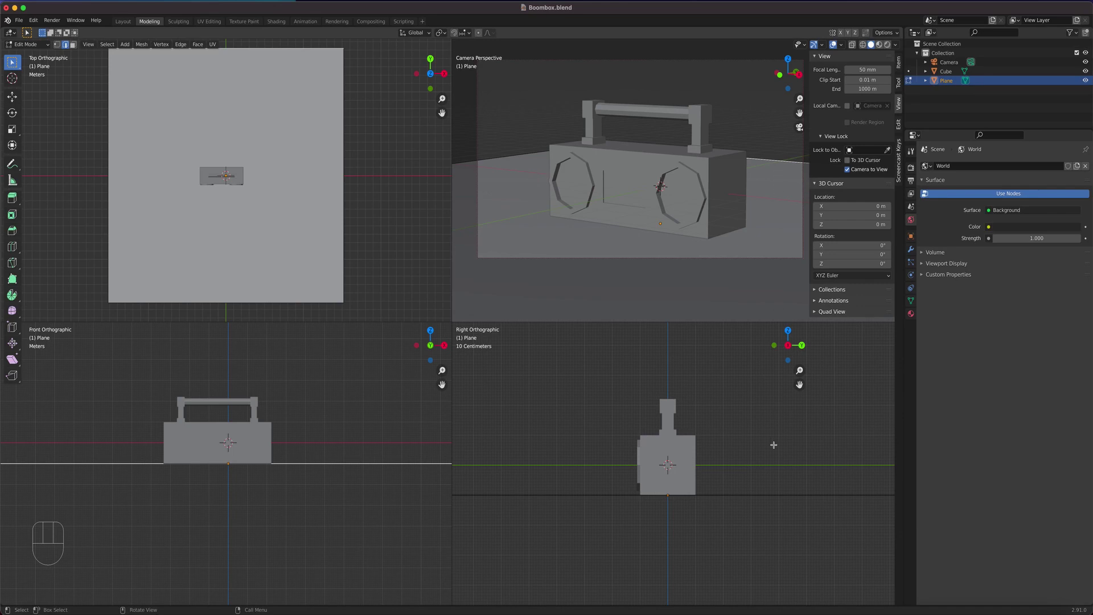
Extrude the floor plane's rear edge straight up along Z by about 9.46 m to form a back wall.
{"action": "scroll", "coordinate": [746, 470], "scroll_direction": "down", "scroll_amount": 6}
{"action": "middle_click_drag", "start_coordinate": [719, 473], "coordinate": [641, 479], "text": "shift"}
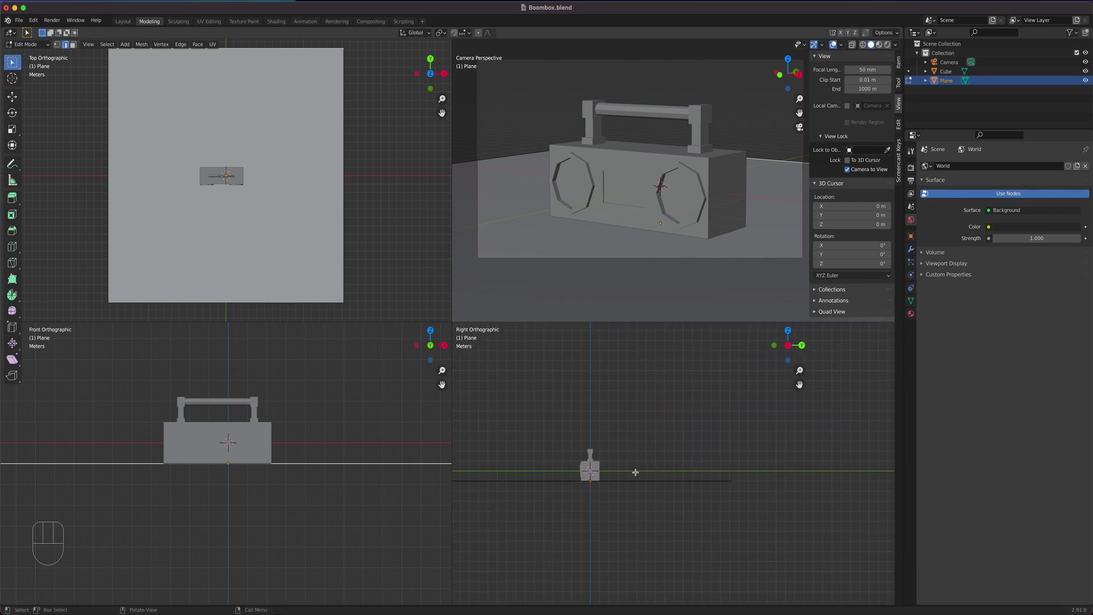
{"action": "key", "text": "e"}
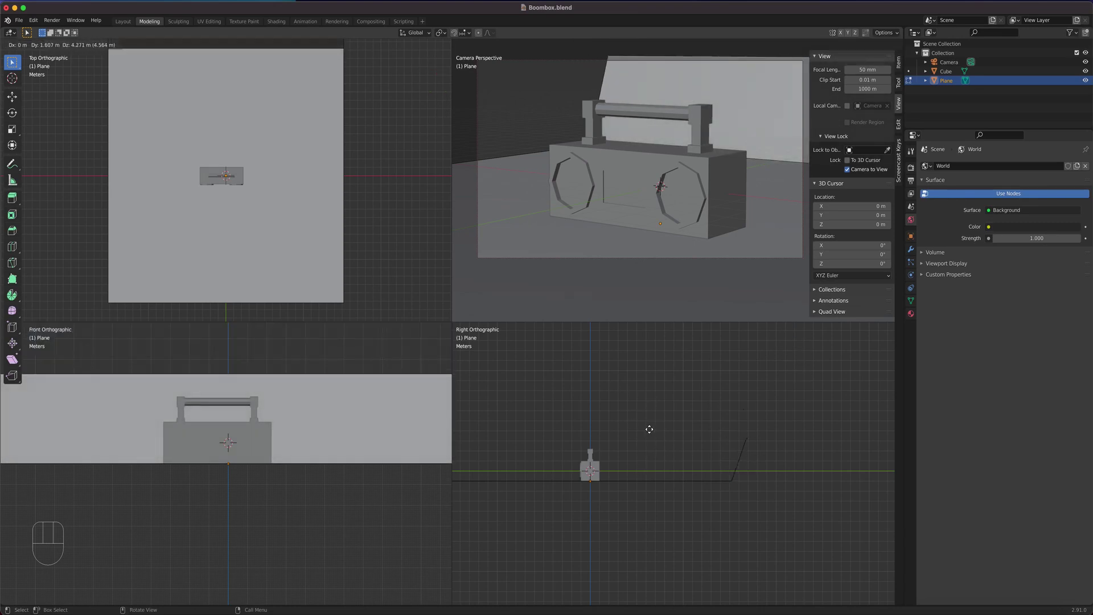
{"action": "right_click", "coordinate": [638, 418]}
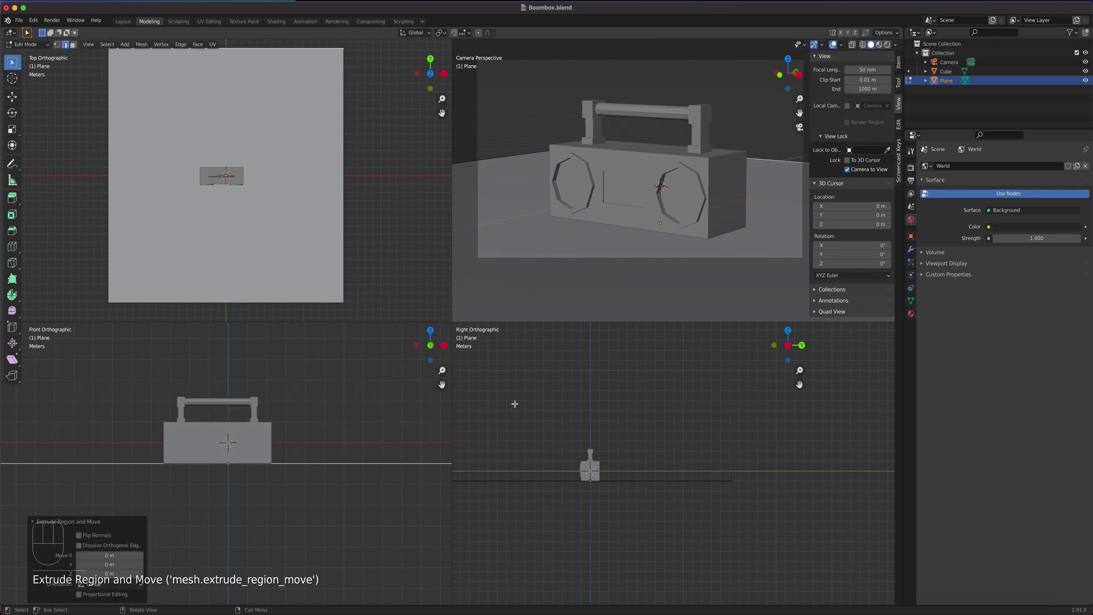
{"action": "key", "text": "t"}
{"action": "key", "text": "t"}
{"action": "left_click", "coordinate": [12, 96]}
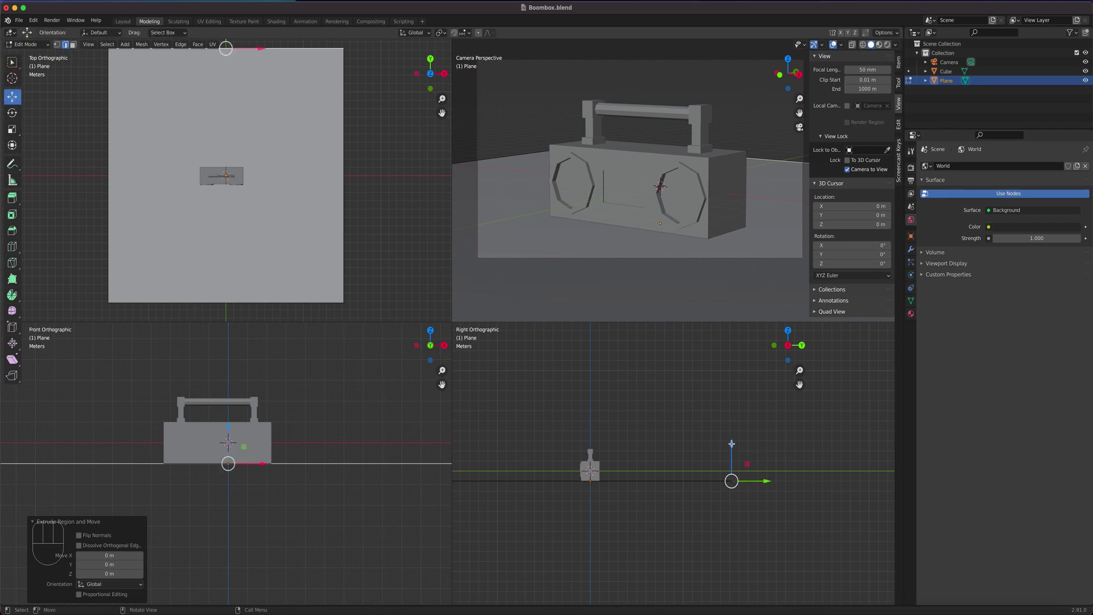
{"action": "left_click_drag", "start_coordinate": [731, 443], "coordinate": [721, 345]}
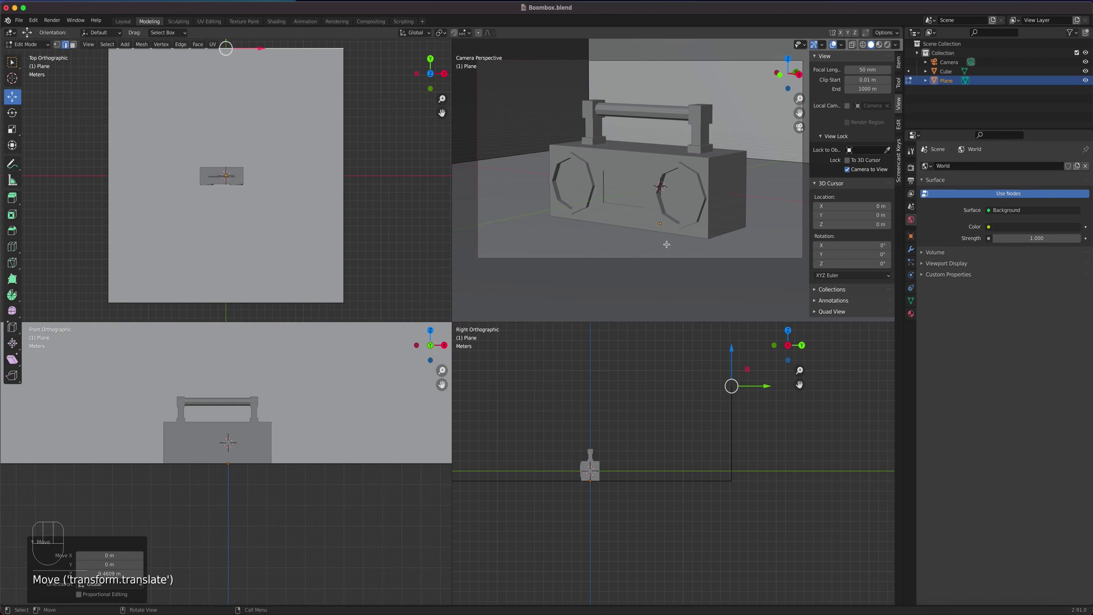
Raise the top edge of the back wall further along Z to make the backdrop taller.
{"action": "key", "text": "KP_0"}
{"action": "middle_click_drag", "start_coordinate": [715, 227], "coordinate": [608, 244]}
{"action": "scroll", "coordinate": [611, 242], "scroll_direction": "down", "scroll_amount": 2}
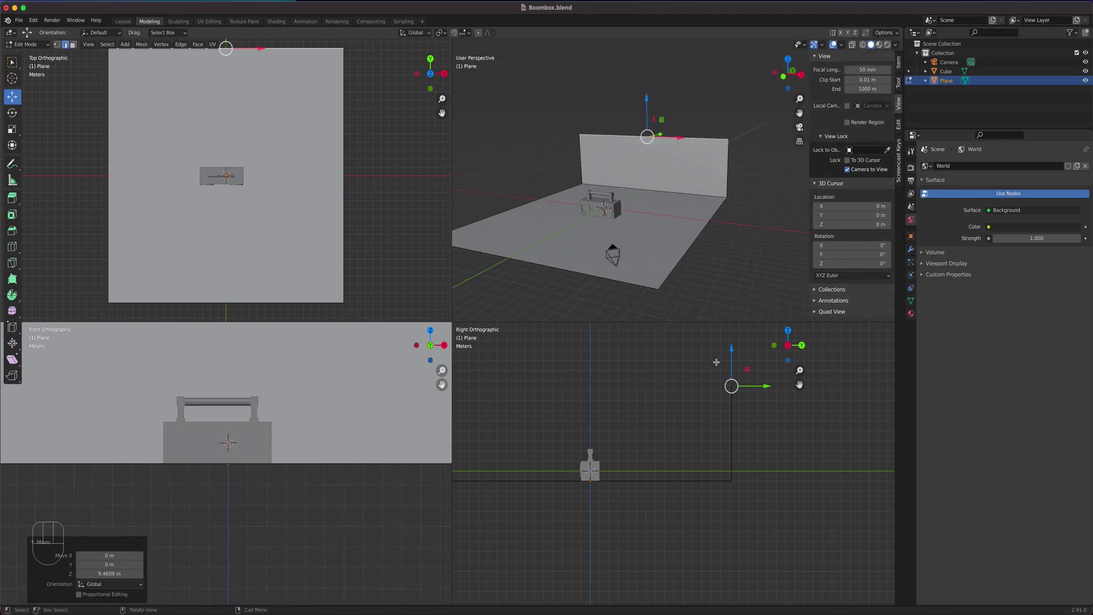
{"action": "left_click_drag", "start_coordinate": [734, 354], "coordinate": [732, 289]}
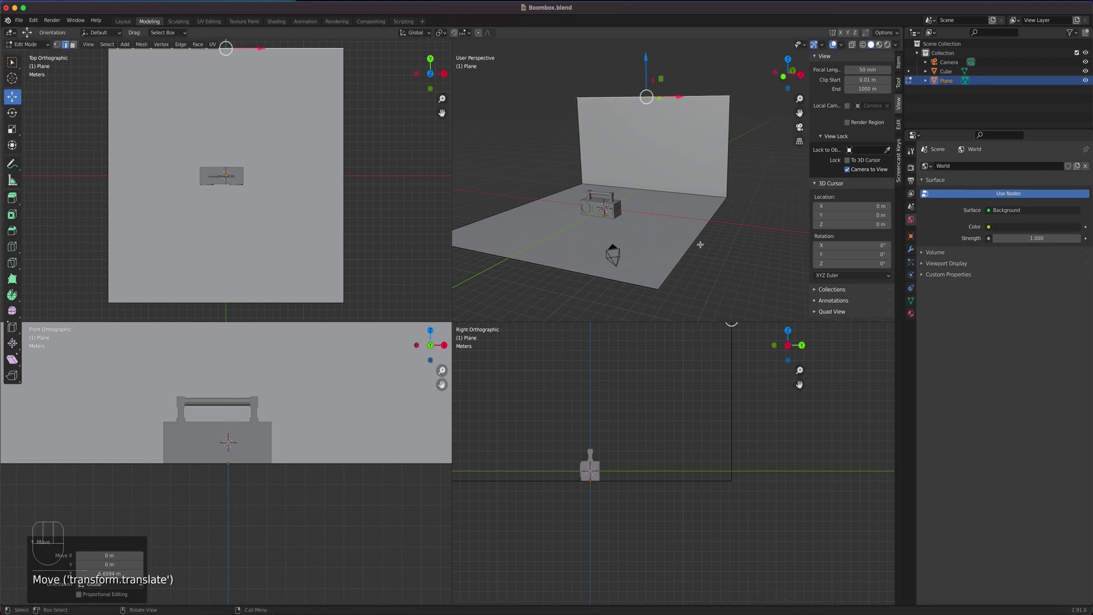
Bevel the edge where the floor meets the back wall with a width of 0.182 m.
{"action": "left_click", "coordinate": [670, 193]}
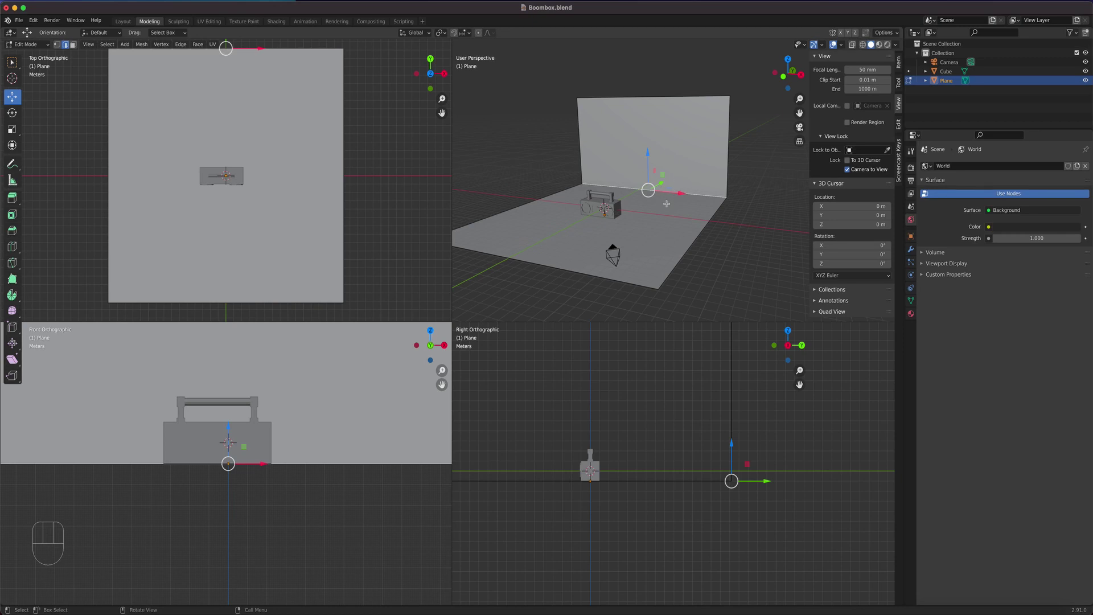
{"action": "key", "text": "KP_0"}
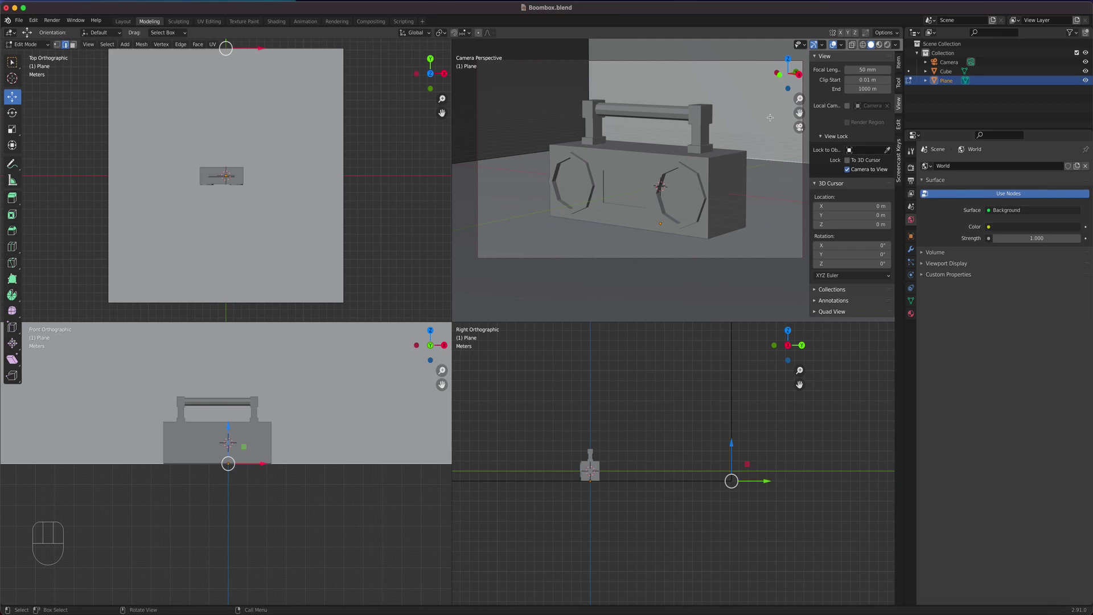
{"action": "key", "text": "KP_0"}
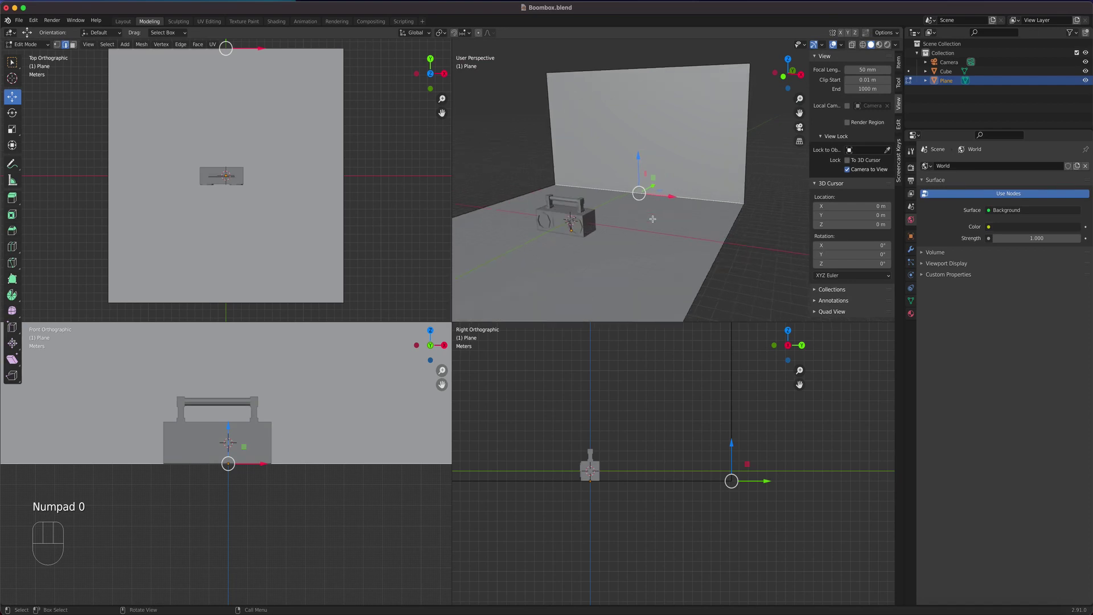
{"action": "right_click", "coordinate": [685, 199]}
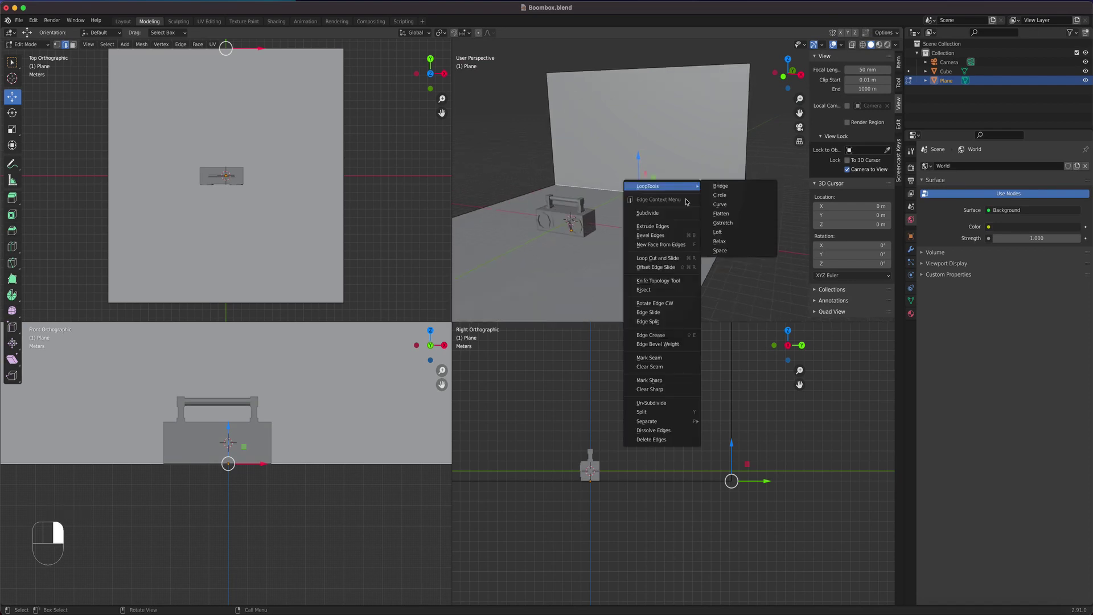
{"action": "left_click", "coordinate": [659, 239]}
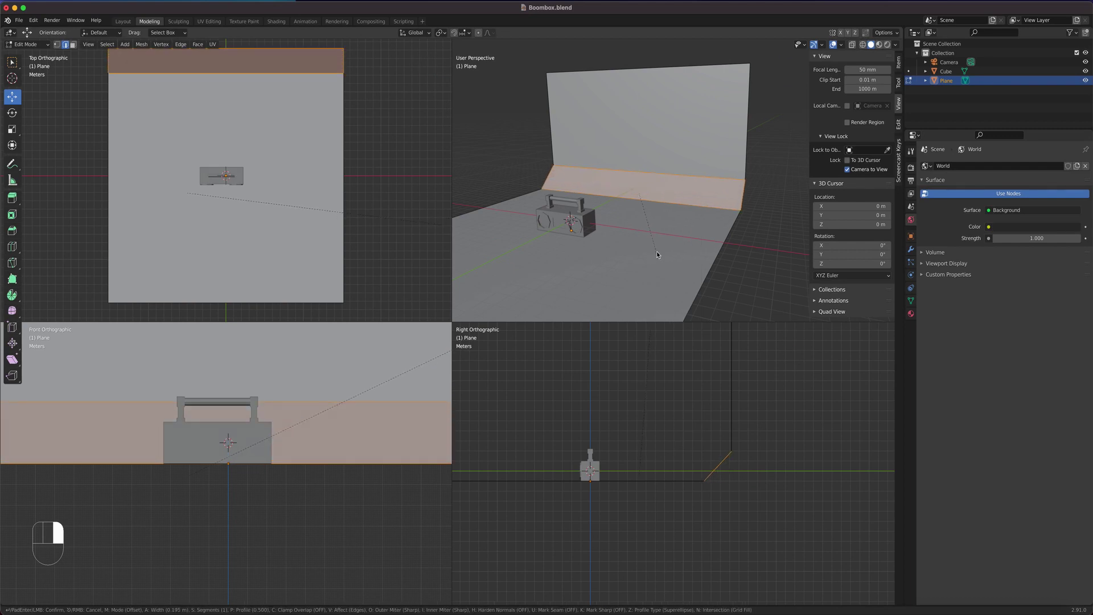
{"action": "left_click", "coordinate": [657, 251]}
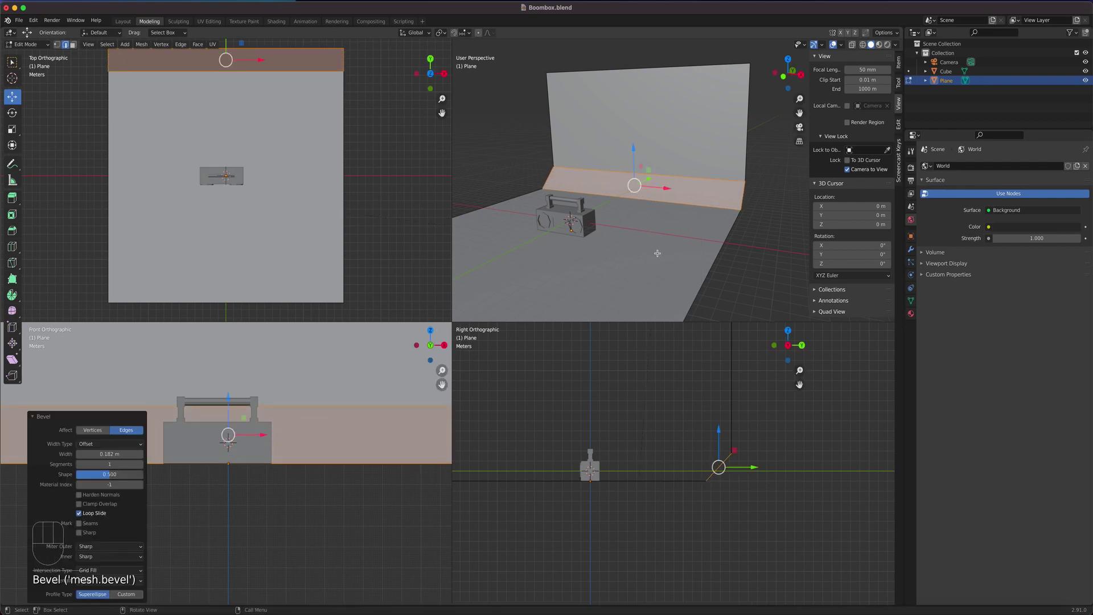
Set the bevel's segments to 10 to round the backdrop's corner.
{"action": "left_click", "coordinate": [31, 421]}
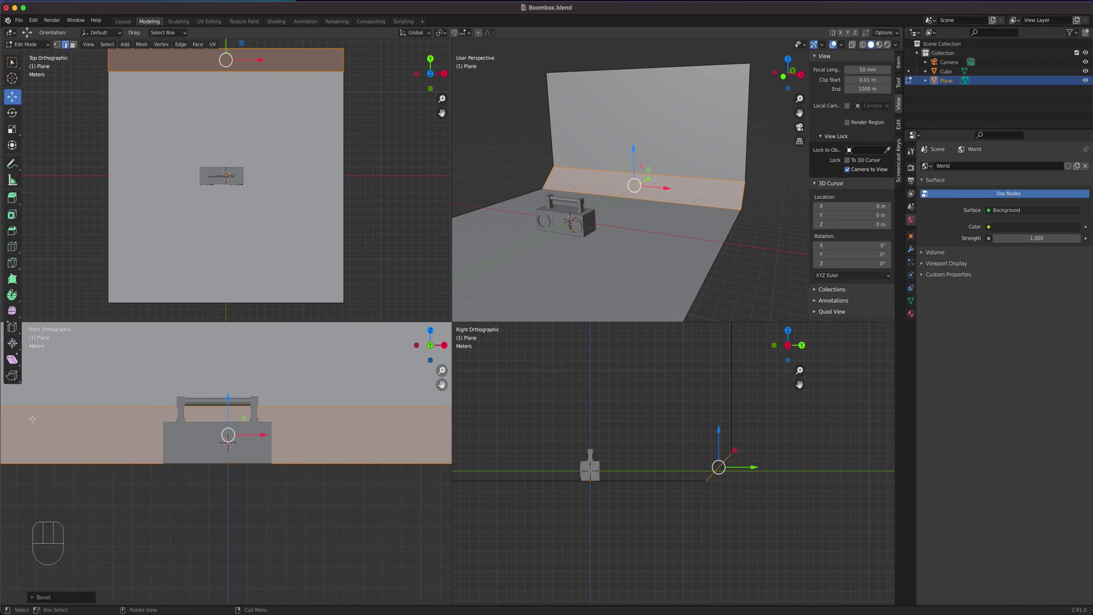
{"action": "left_click", "coordinate": [33, 597]}
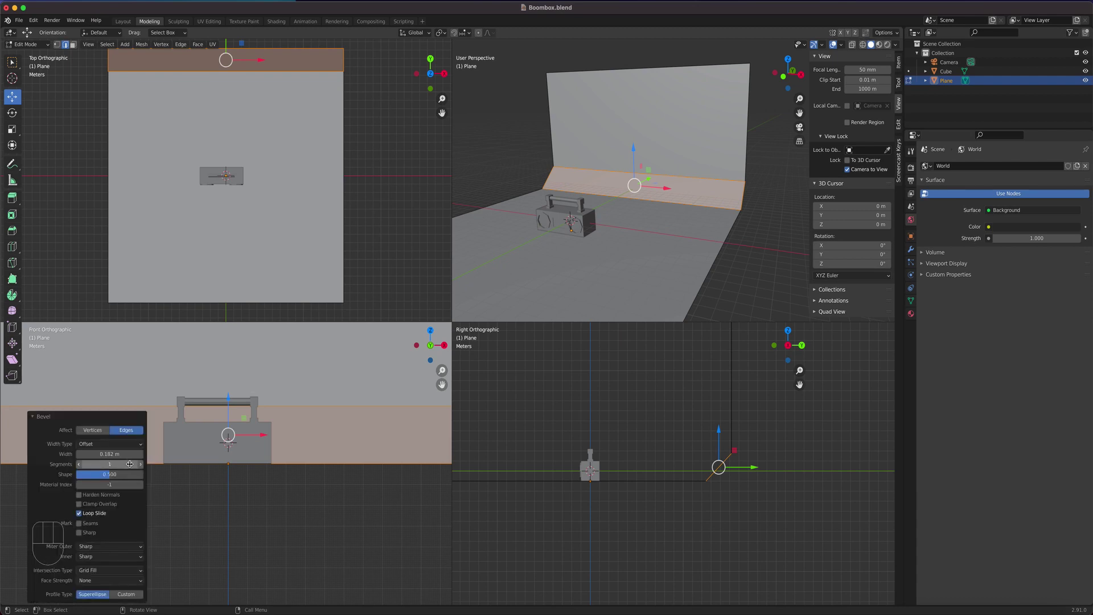
{"action": "left_click_drag", "start_coordinate": [131, 464], "coordinate": [170, 463]}
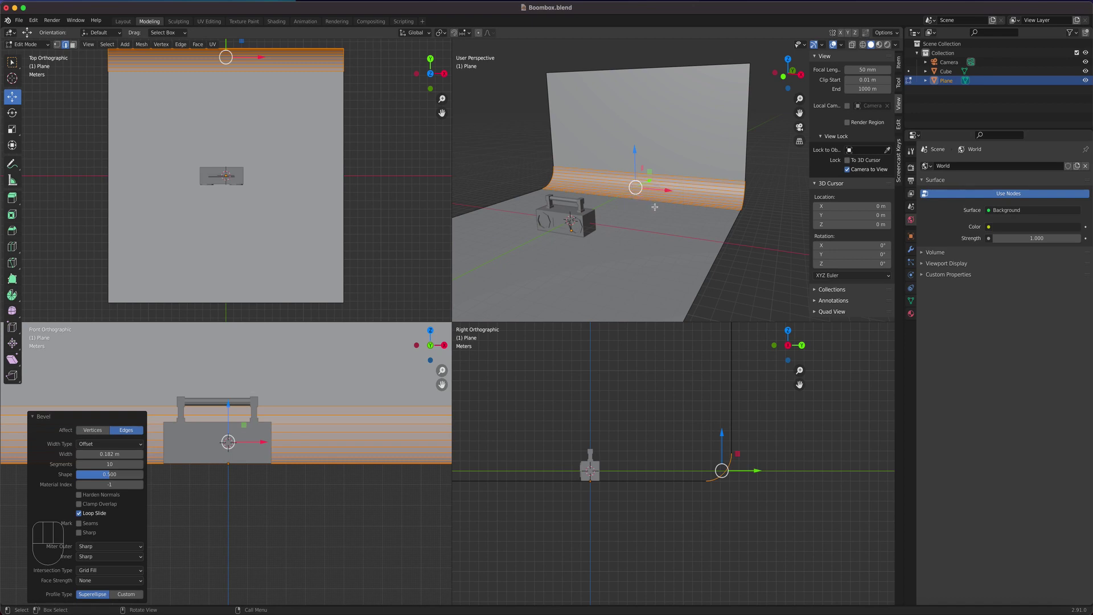
Return to Object Mode and apply smooth shading to the backdrop plane.
{"action": "key", "text": "Tab"}
{"action": "scroll", "coordinate": [665, 189], "scroll_direction": "up", "scroll_amount": 2}
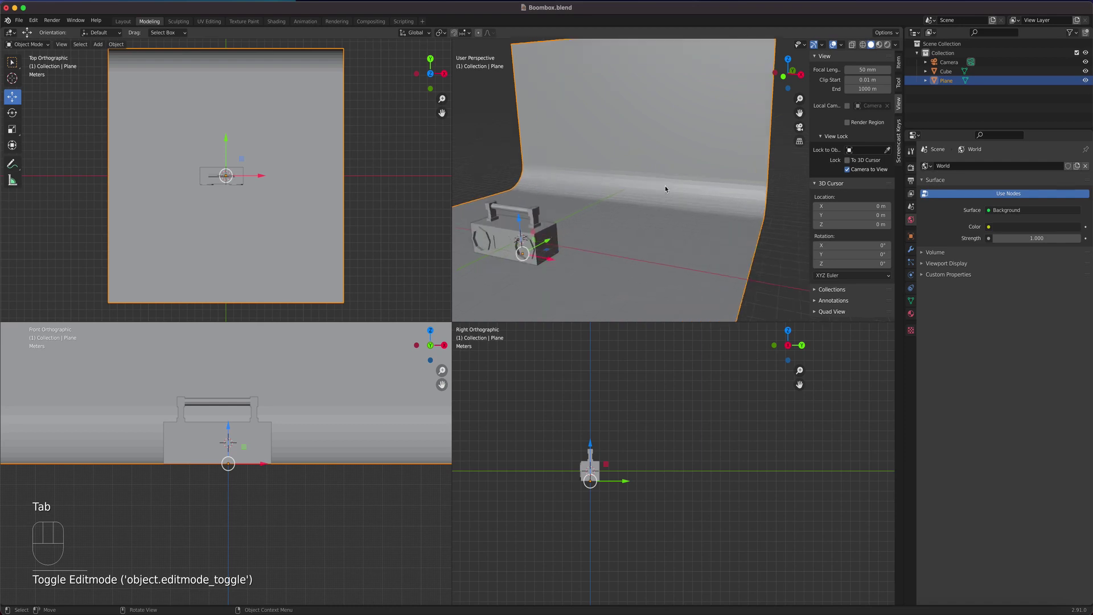
{"action": "right_click", "coordinate": [666, 187]}
{"action": "left_click", "coordinate": [656, 188]}
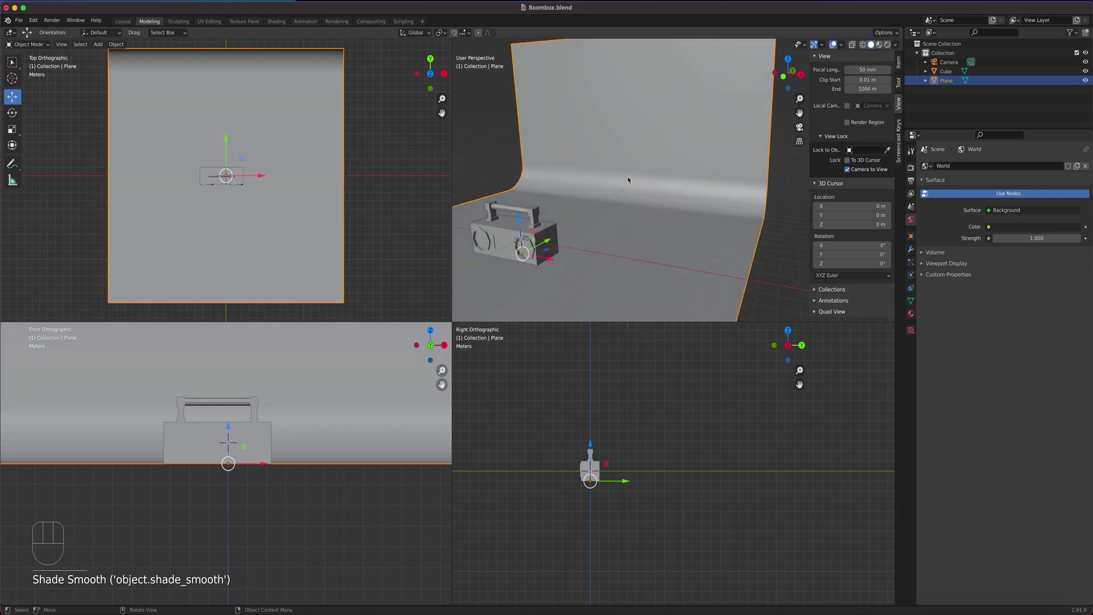
Widen the backdrop plane along X by a scale factor of 2.274.
{"action": "middle_click_drag", "start_coordinate": [629, 178], "coordinate": [606, 266]}
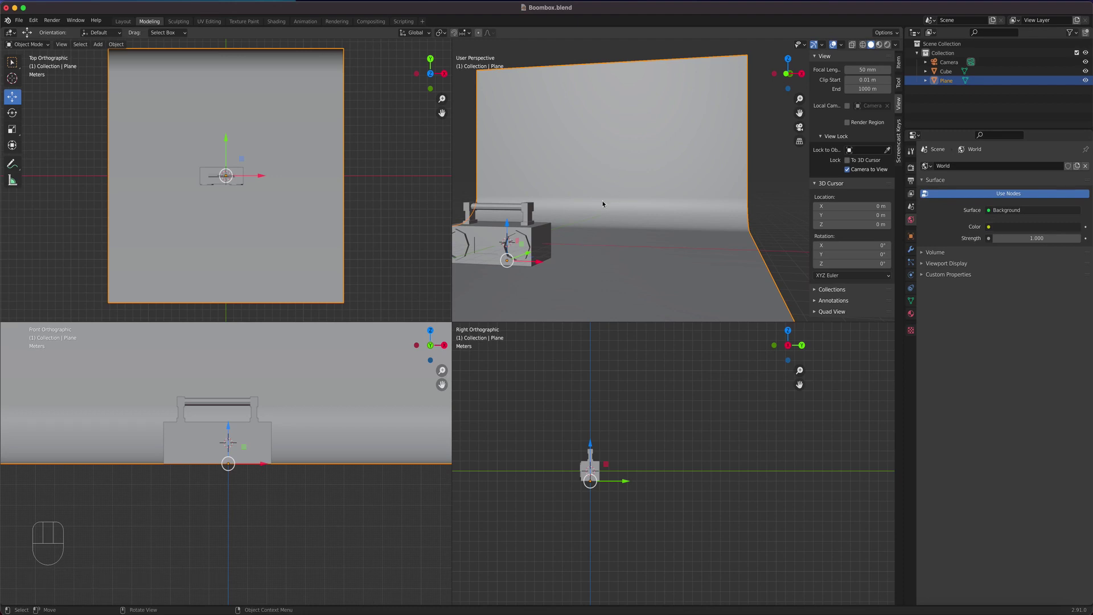
{"action": "scroll", "coordinate": [601, 233], "scroll_direction": "down", "scroll_amount": 5}
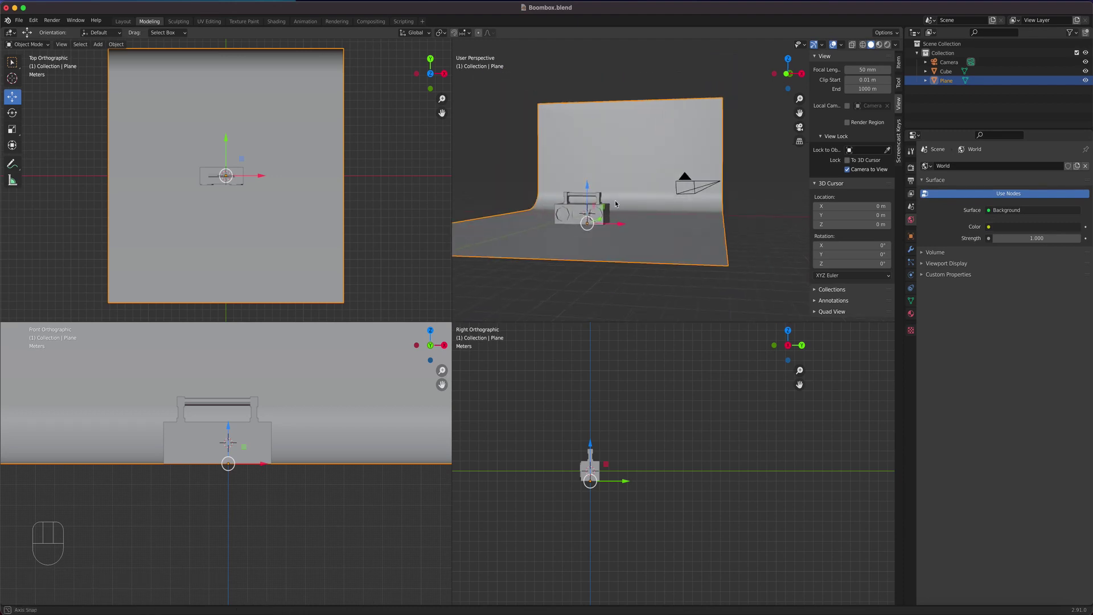
{"action": "middle_click_drag", "start_coordinate": [612, 222], "coordinate": [615, 220]}
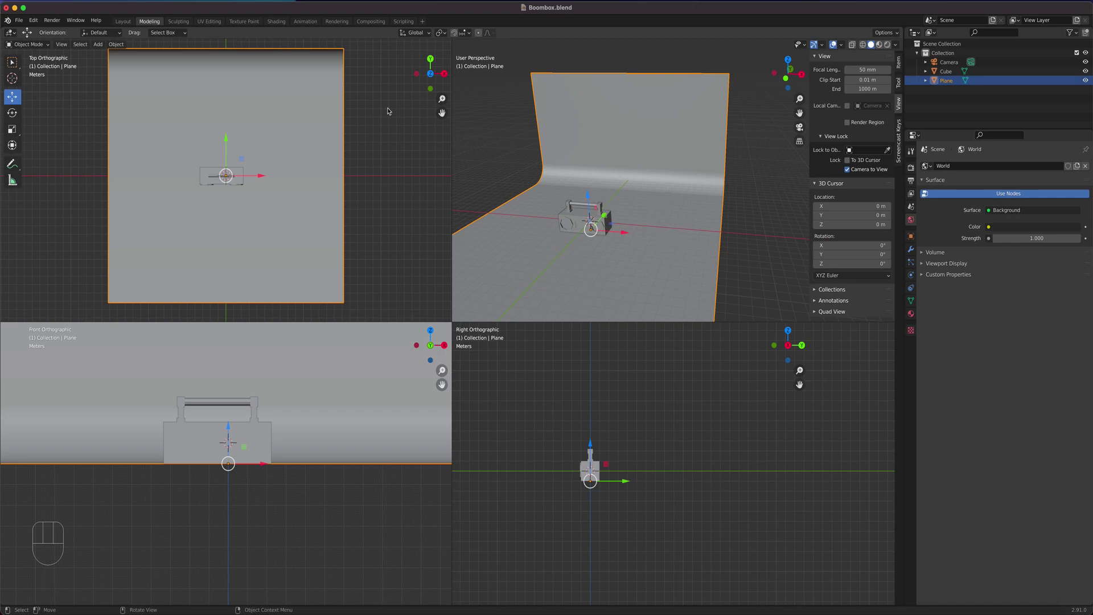
{"action": "left_click", "coordinate": [13, 129]}
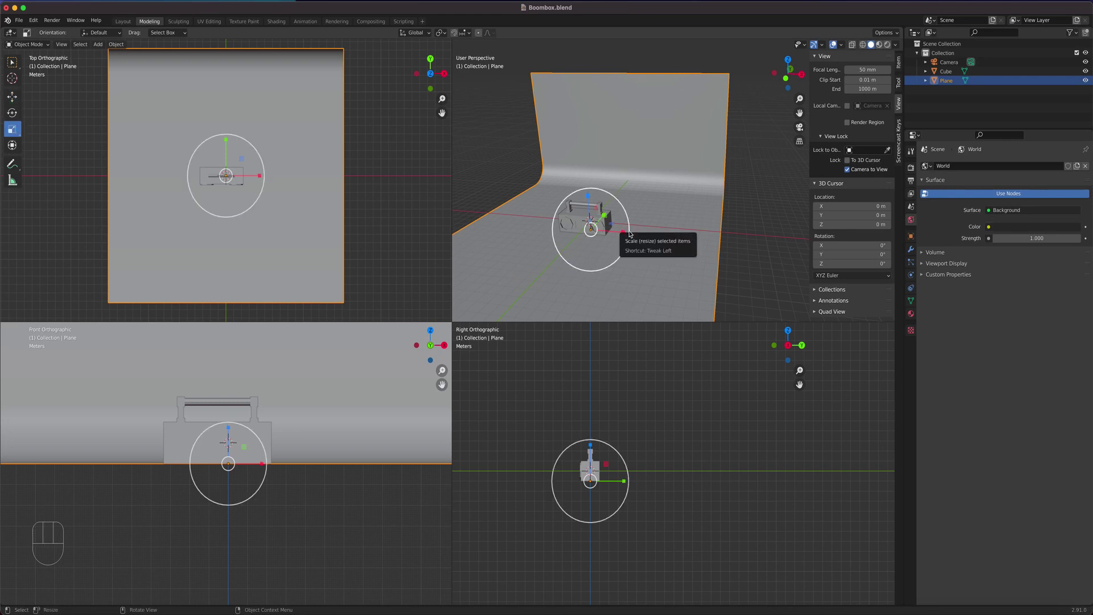
{"action": "left_click_drag", "start_coordinate": [627, 234], "coordinate": [669, 242]}
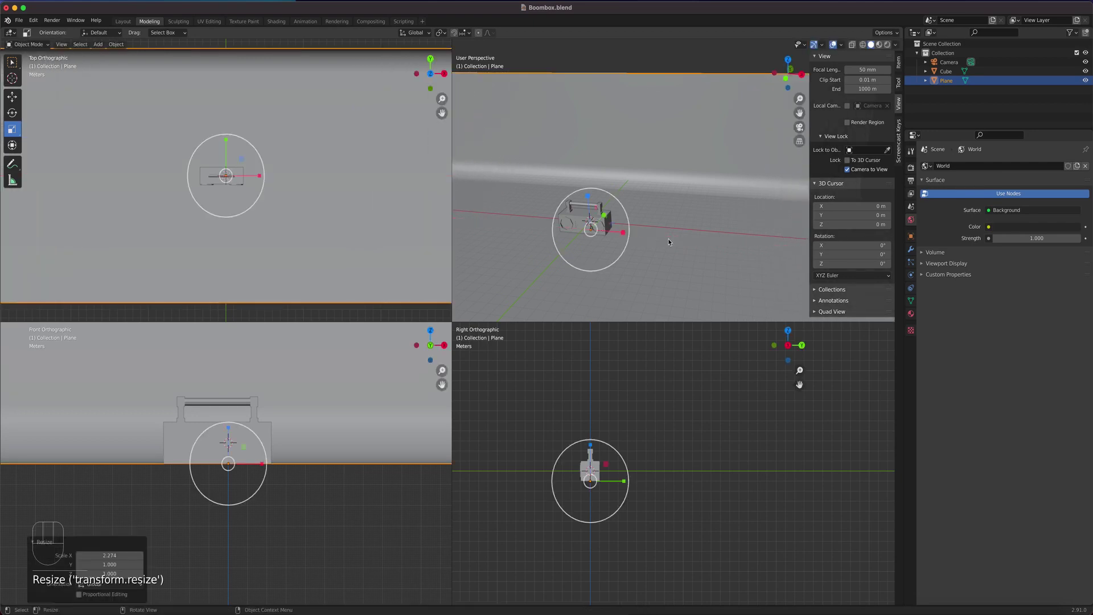
Reframe the boombox through the camera and show the viewports in Material Preview shading.
{"action": "key", "text": "KP_0"}
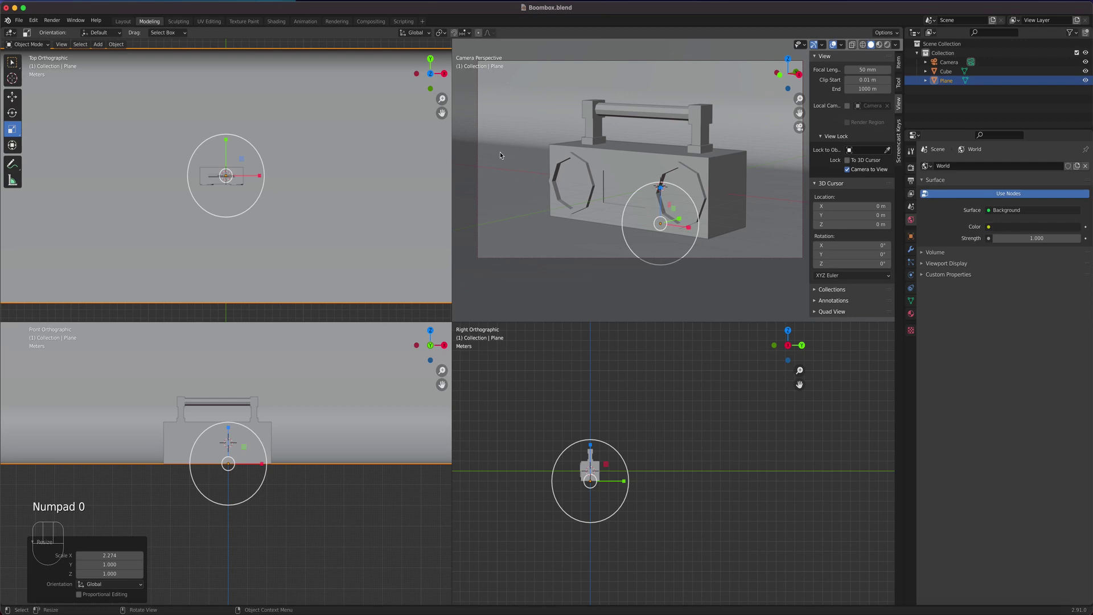
{"action": "middle_click_drag", "start_coordinate": [528, 158], "coordinate": [608, 173]}
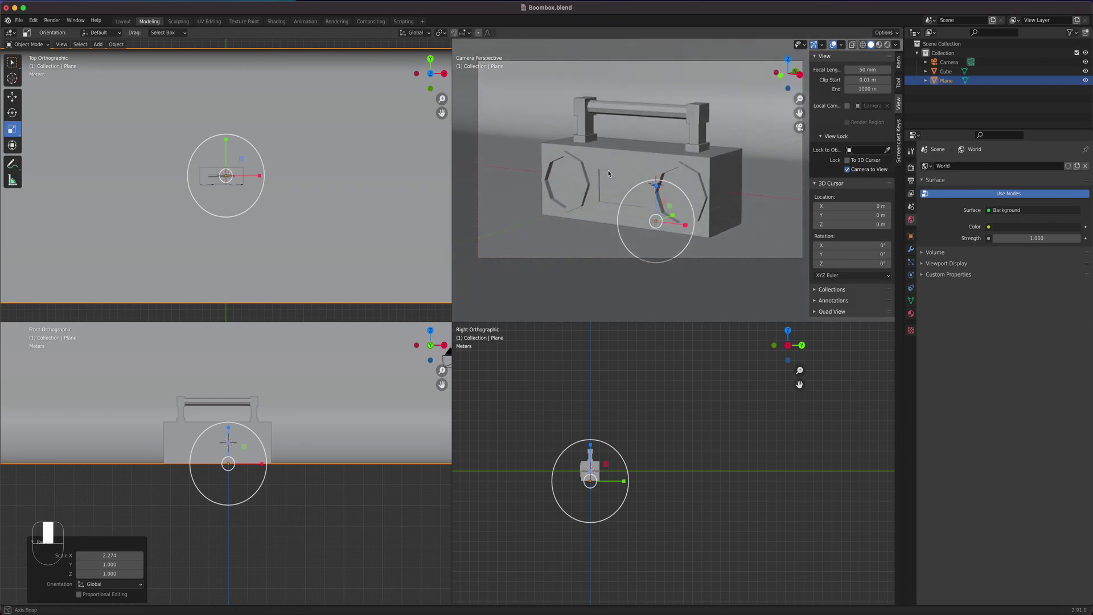
{"action": "middle_click_drag", "start_coordinate": [677, 251], "coordinate": [659, 203], "text": "shift"}
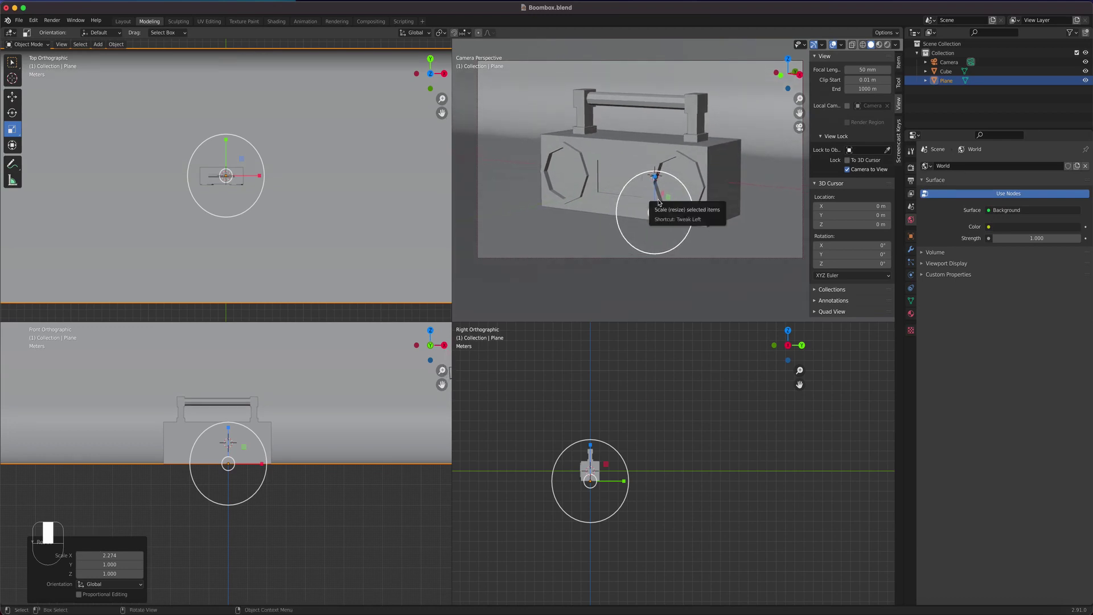
{"action": "left_click", "coordinate": [879, 44]}
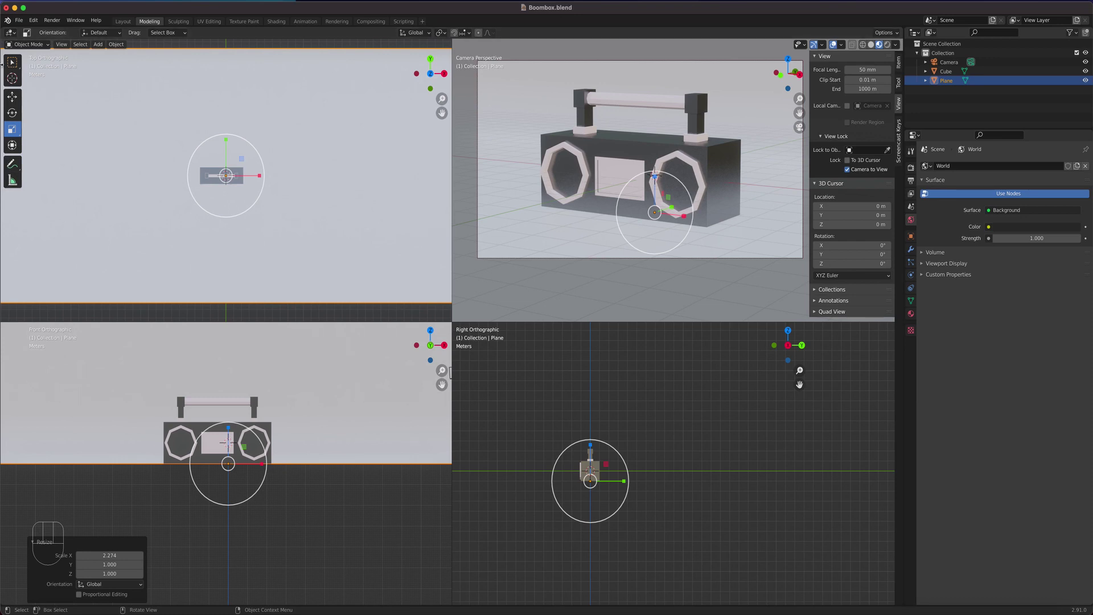
{"action": "left_click", "coordinate": [8, 64]}
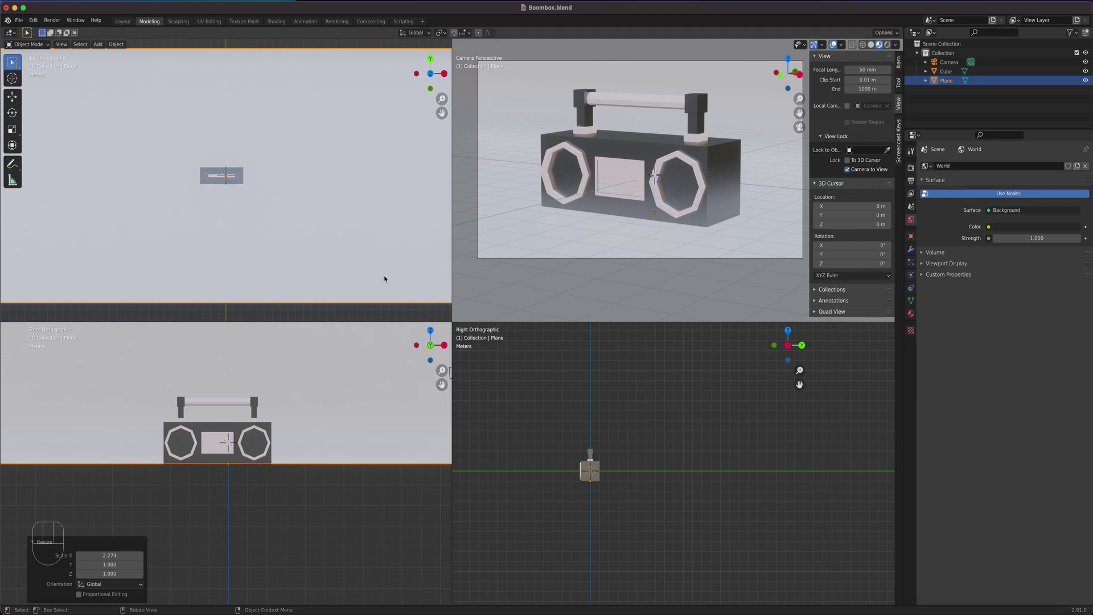
Rename the backdrop plane as Floor and the boombox cube as Boom Box.
{"action": "double_click", "coordinate": [945, 80]}
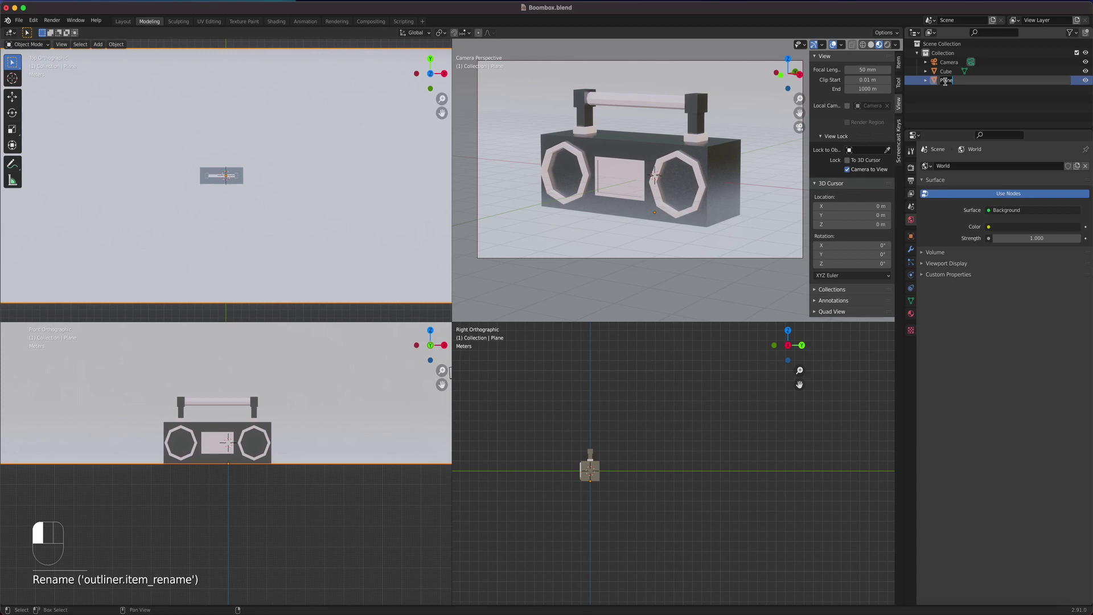
{"action": "type", "text": "Floor"}
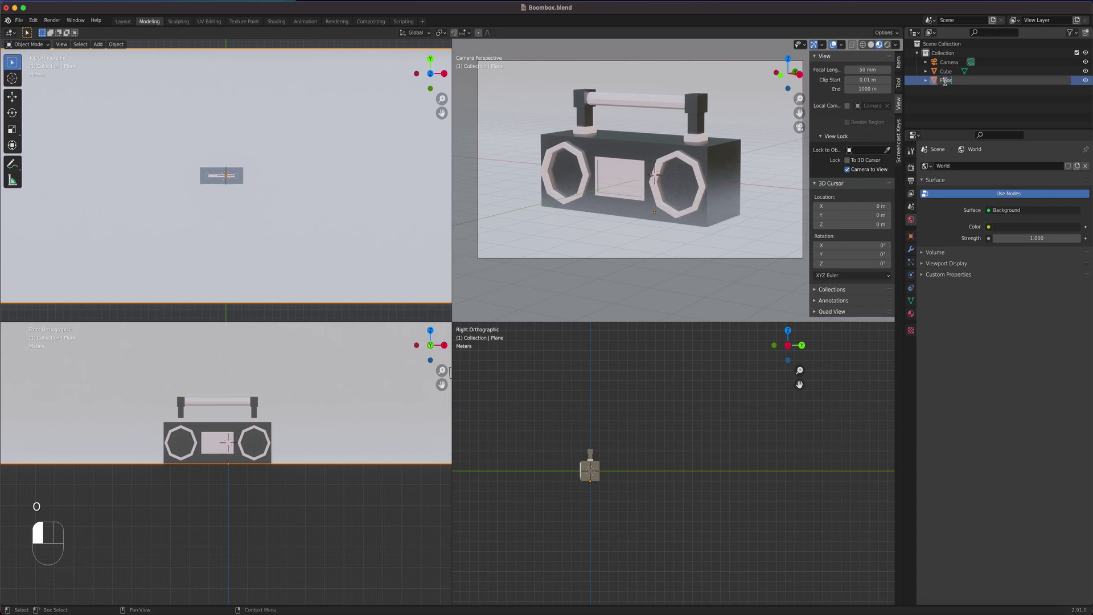
{"action": "key", "text": "Return"}
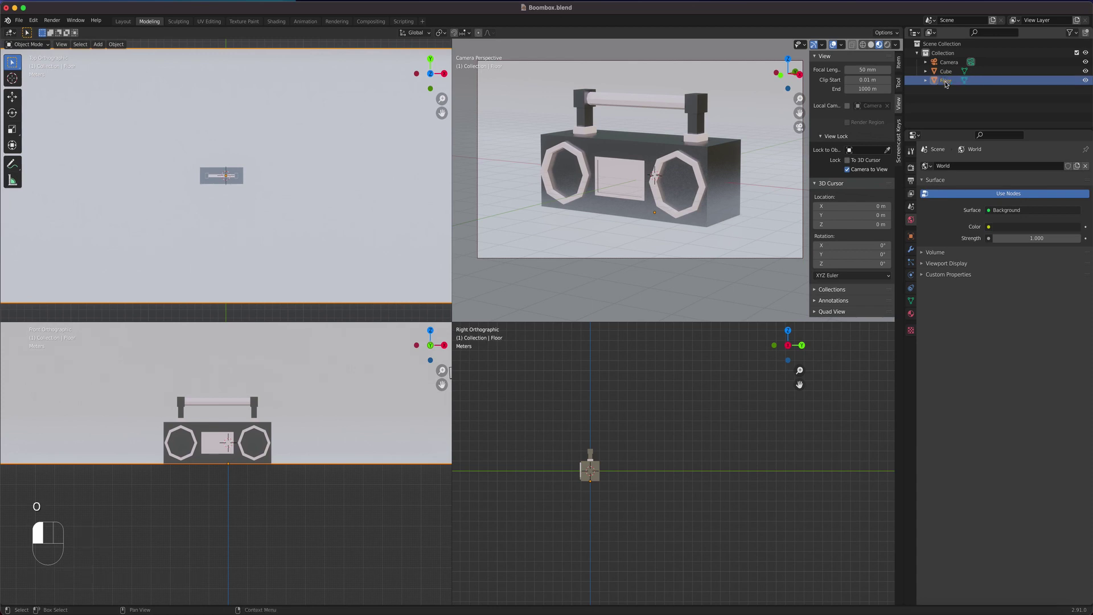
{"action": "double_click", "coordinate": [946, 71]}
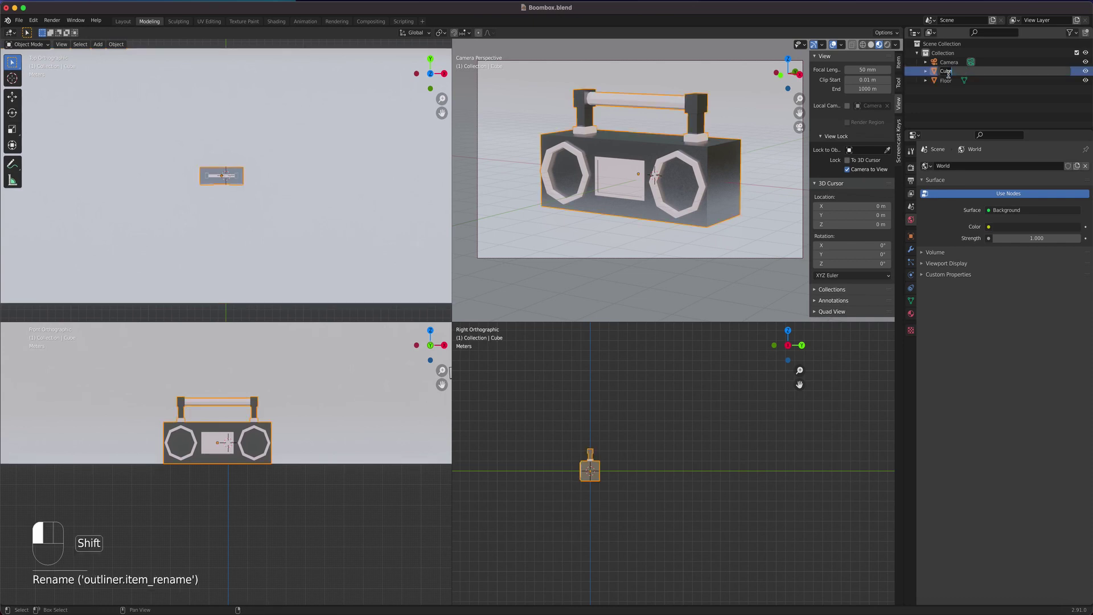
{"action": "type", "text": "Boom"}
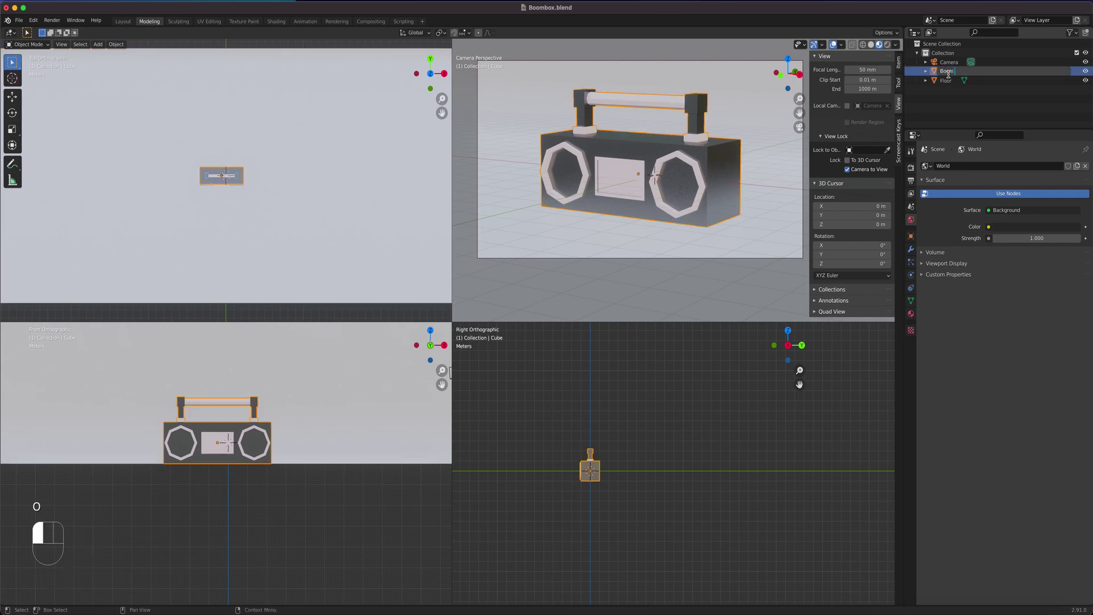
{"action": "type", "text": " Box"}
{"action": "key", "text": "Return"}
Give the floor a new material with a roughness of 0.969 and a bright cyan base color.
{"action": "left_click", "coordinate": [947, 81]}
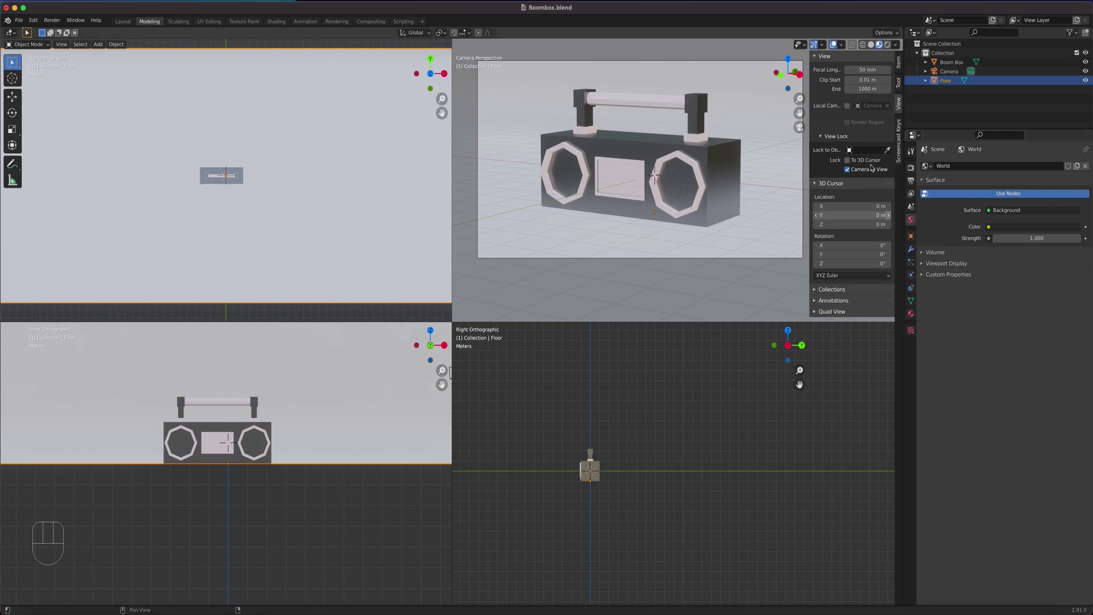
{"action": "left_click", "coordinate": [887, 44]}
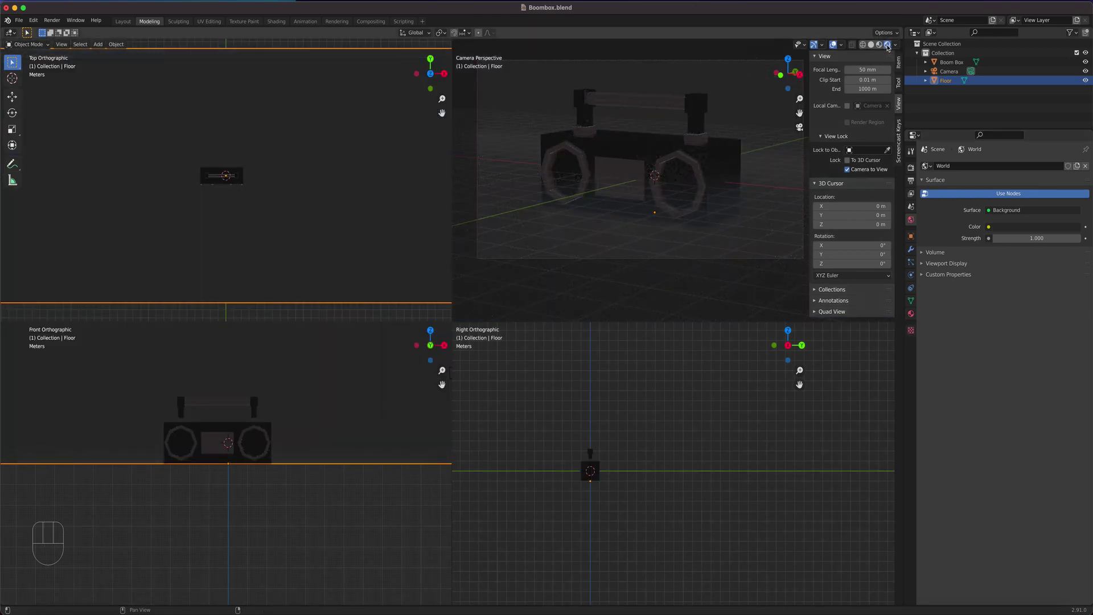
{"action": "left_click", "coordinate": [879, 44]}
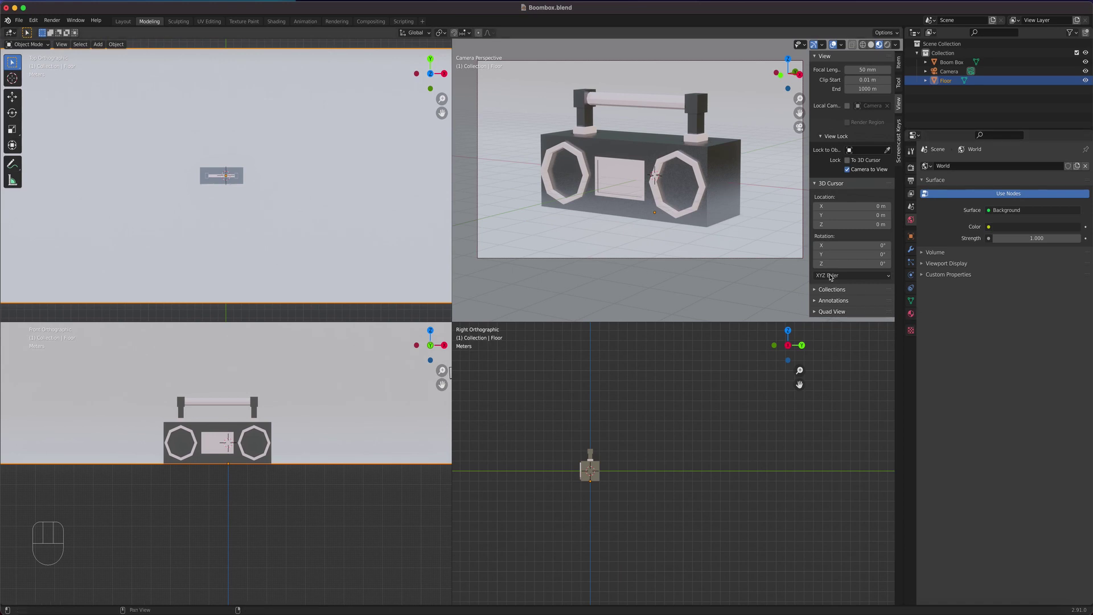
{"action": "left_click", "coordinate": [911, 313]}
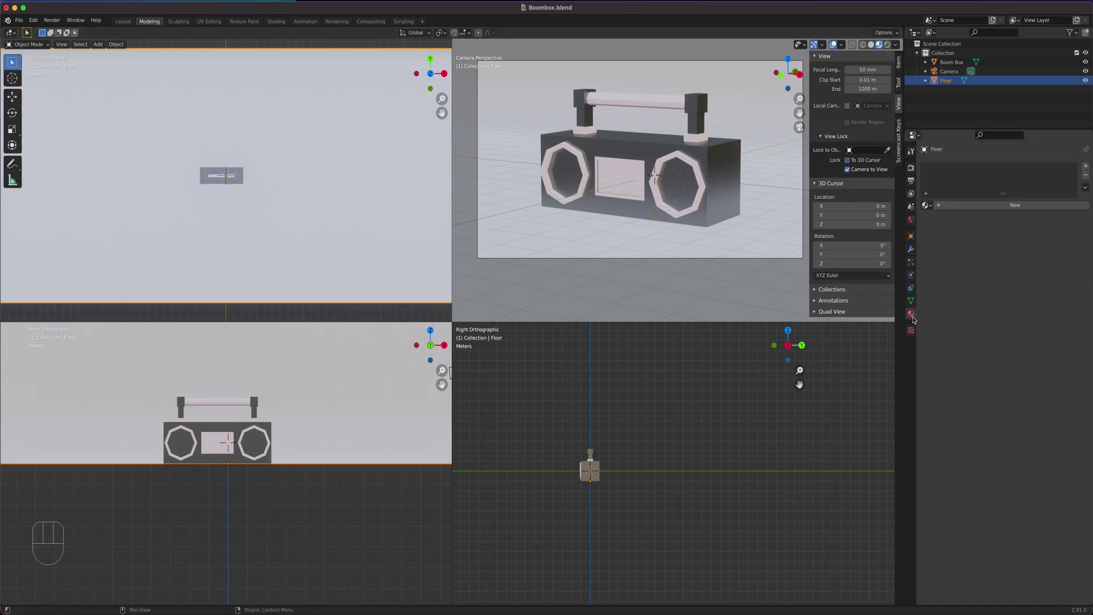
{"action": "left_click", "coordinate": [985, 205]}
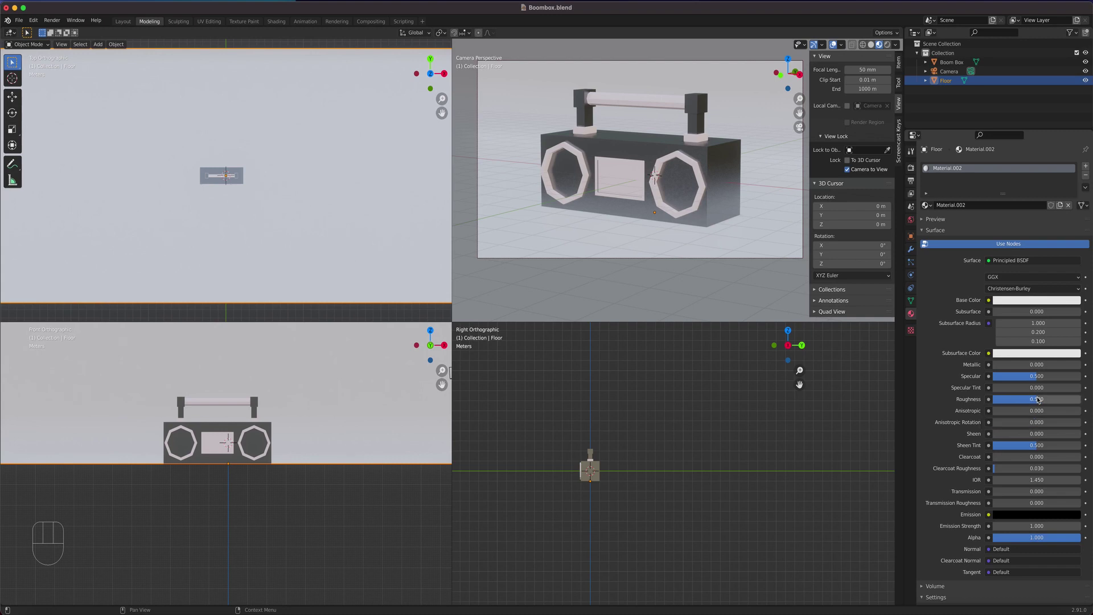
{"action": "left_click_drag", "start_coordinate": [1025, 399], "coordinate": [1070, 399]}
{"action": "left_click", "coordinate": [1034, 302]}
{"action": "left_click", "coordinate": [1043, 168]}
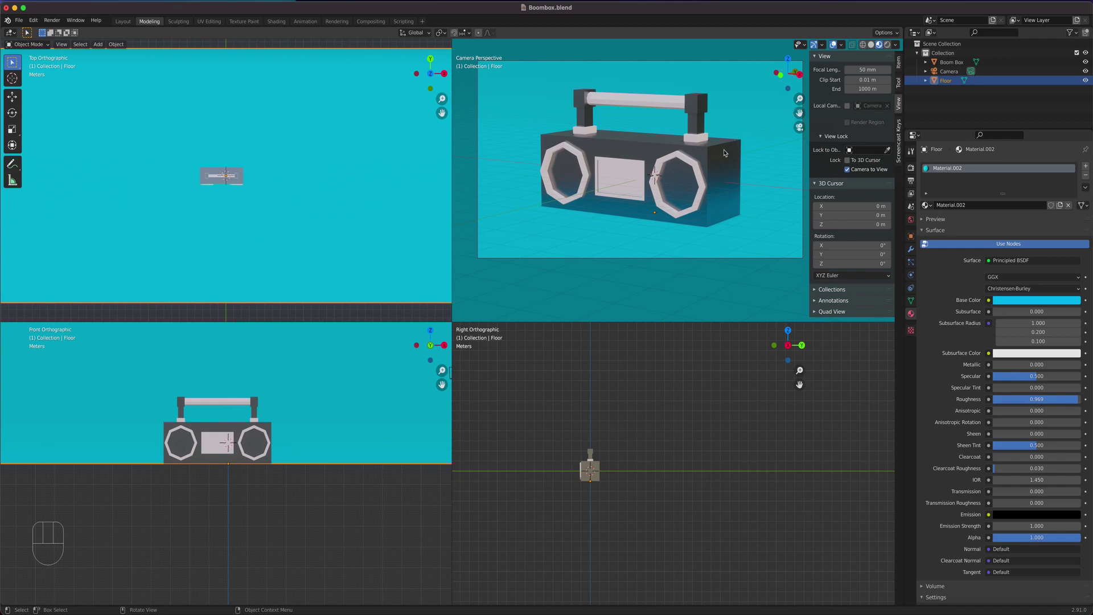
Switch the viewports to wireframe shading and add an area light at the 3D cursor in the scene's center.
{"action": "left_click", "coordinate": [886, 46]}
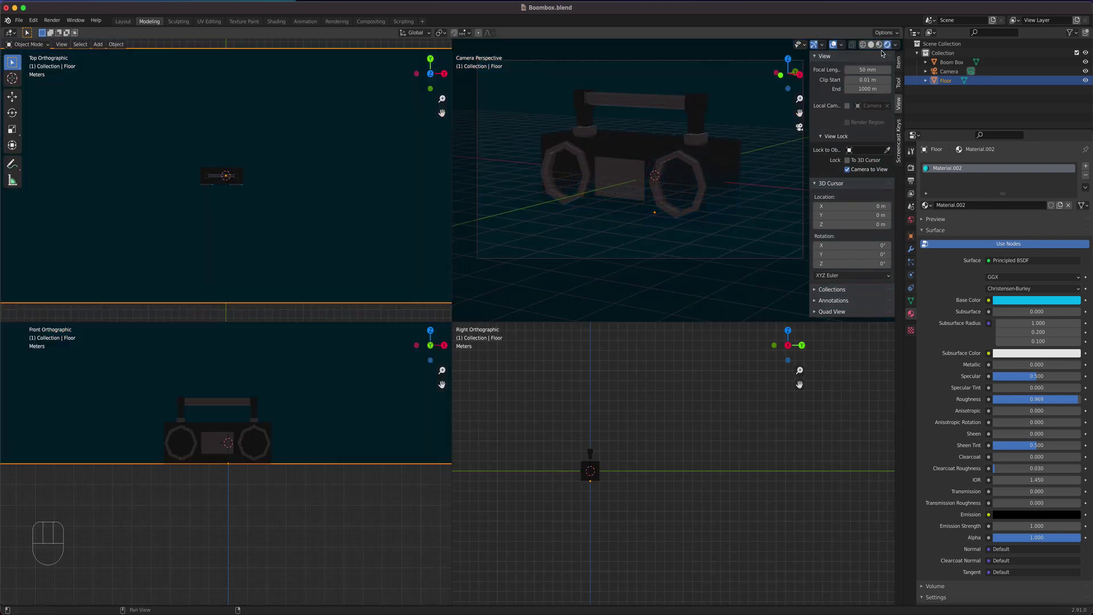
{"action": "scroll", "coordinate": [333, 459], "scroll_direction": "down", "scroll_amount": 4}
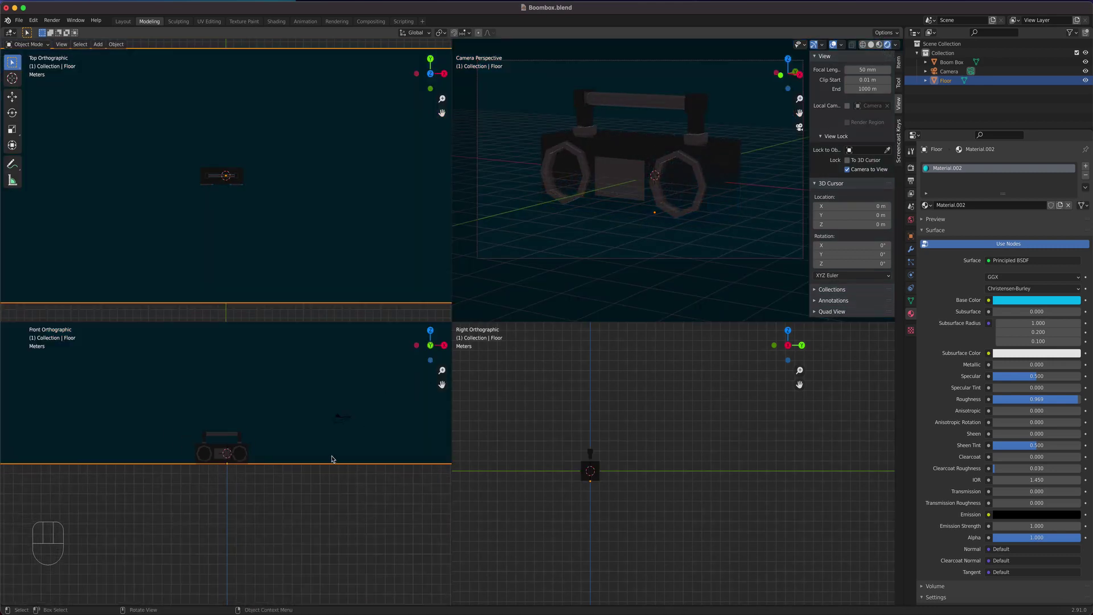
{"action": "middle_click_drag", "start_coordinate": [315, 442], "coordinate": [311, 493], "text": "shift"}
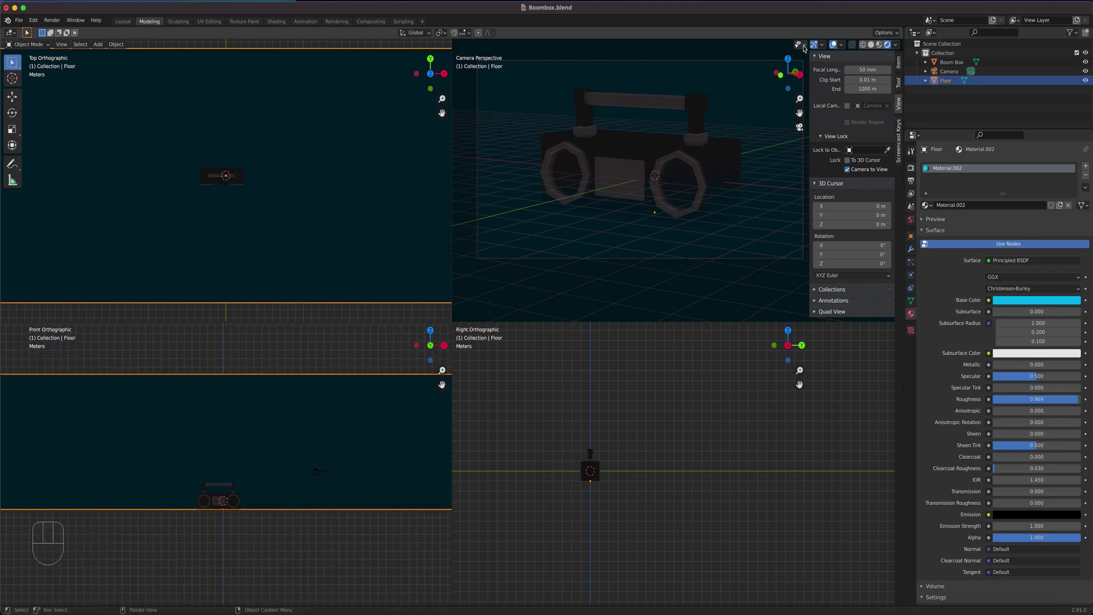
{"action": "left_click", "coordinate": [871, 44]}
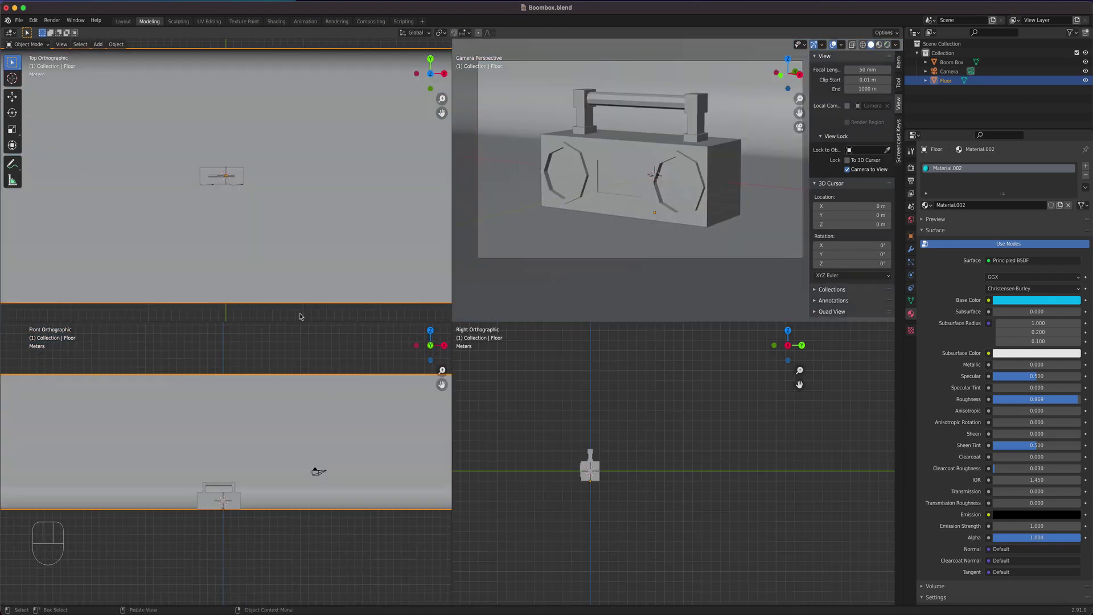
{"action": "left_click", "coordinate": [862, 45]}
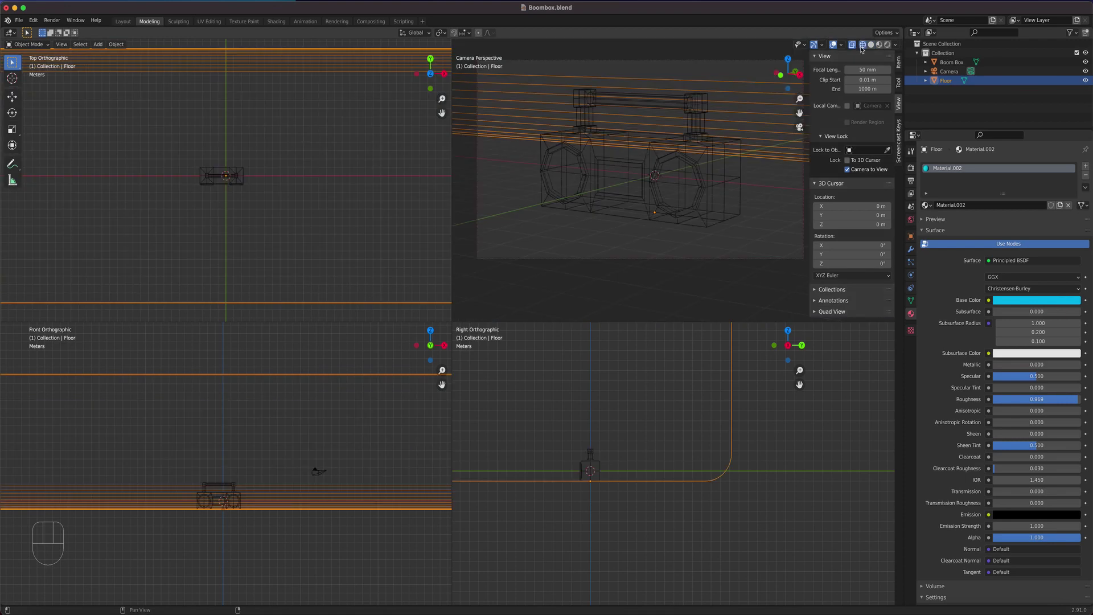
{"action": "scroll", "coordinate": [257, 447], "scroll_direction": "down", "scroll_amount": 3}
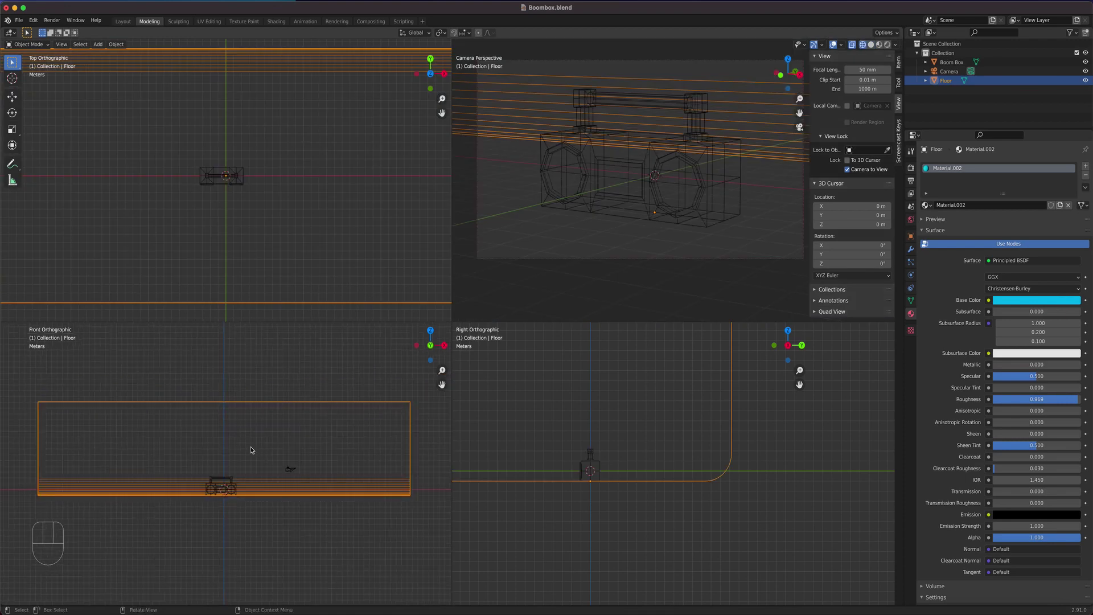
{"action": "key", "text": "shift+a"}
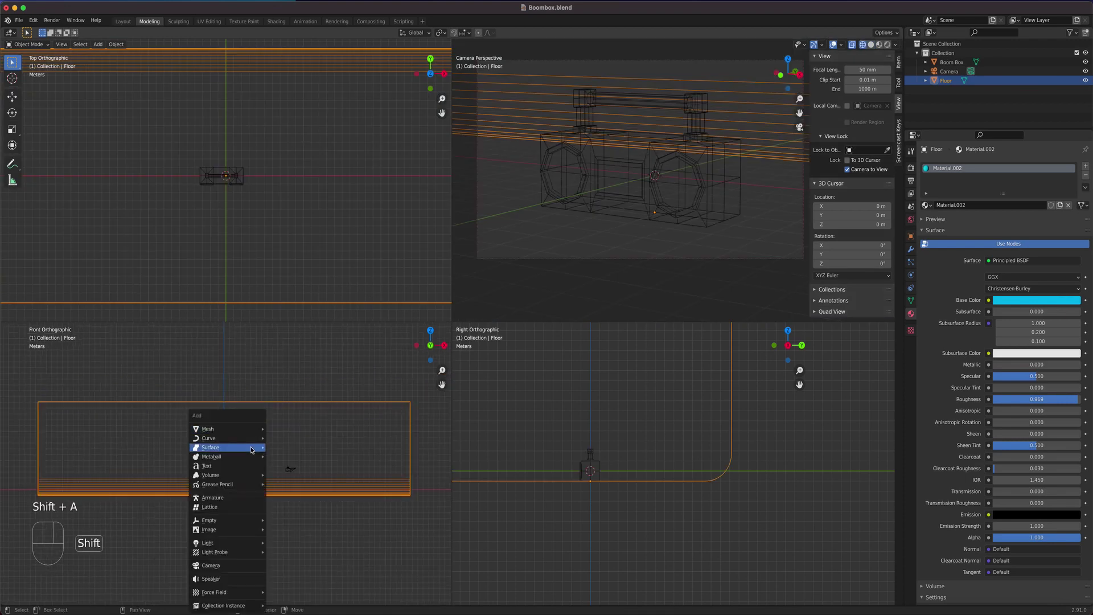
{"action": "left_click", "coordinate": [98, 43]}
{"action": "mouse_move", "coordinate": [108, 170]}
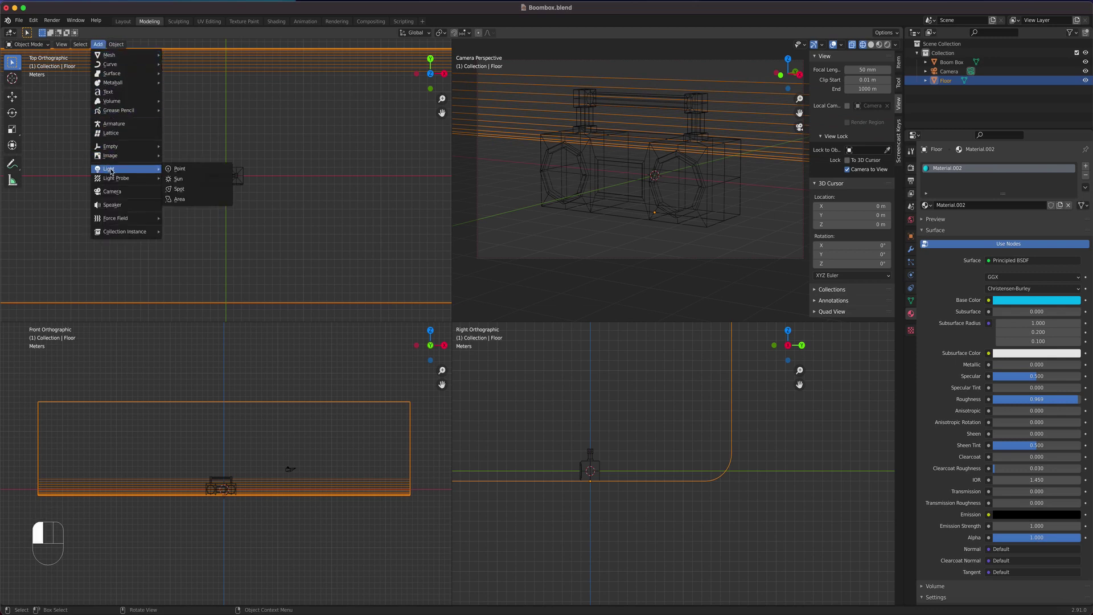
{"action": "left_click", "coordinate": [196, 199]}
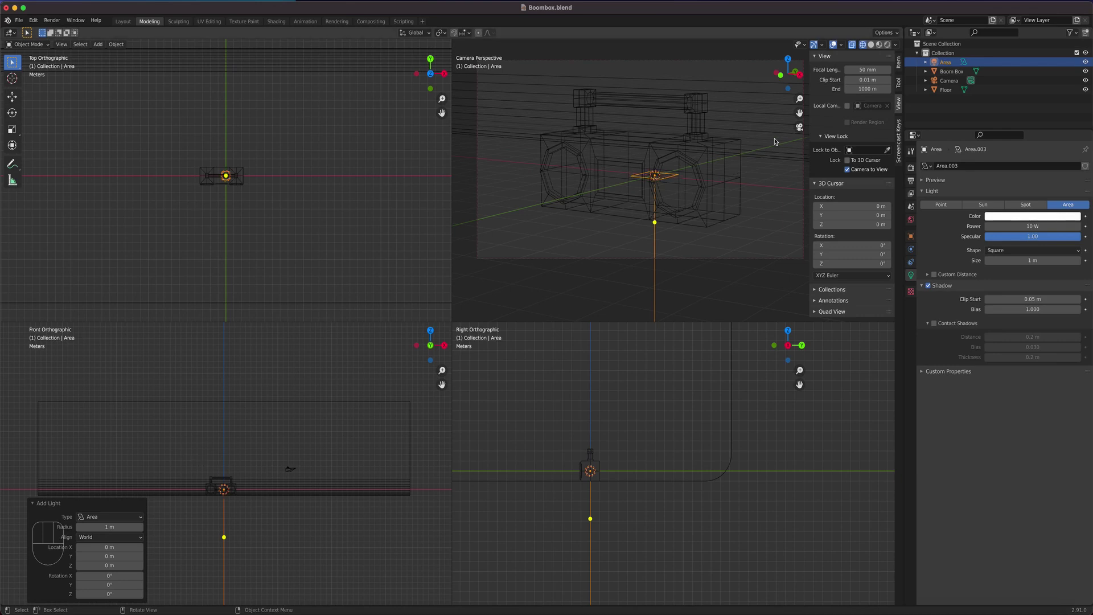
Show the viewports in rendered shading and set the area light's power to 1500 W.
{"action": "left_click", "coordinate": [887, 44]}
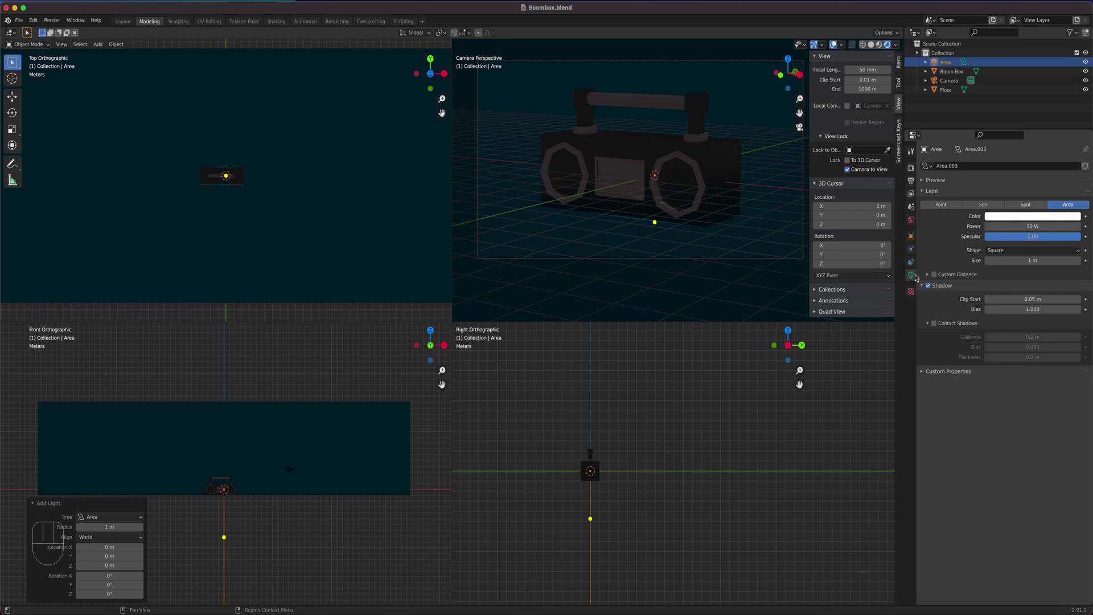
{"action": "left_click", "coordinate": [948, 80]}
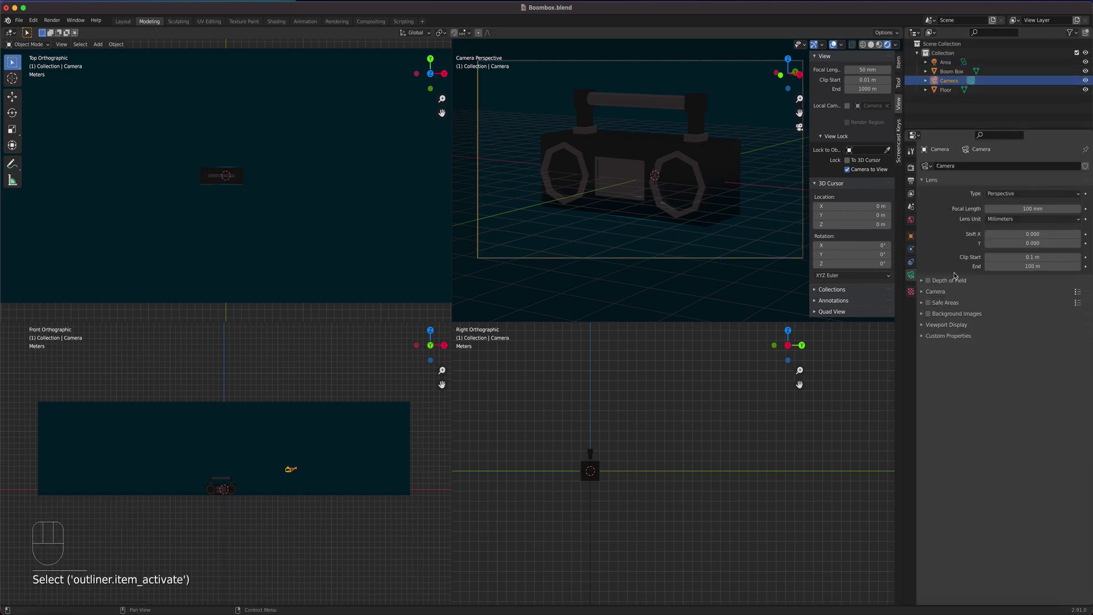
{"action": "left_click", "coordinate": [944, 62]}
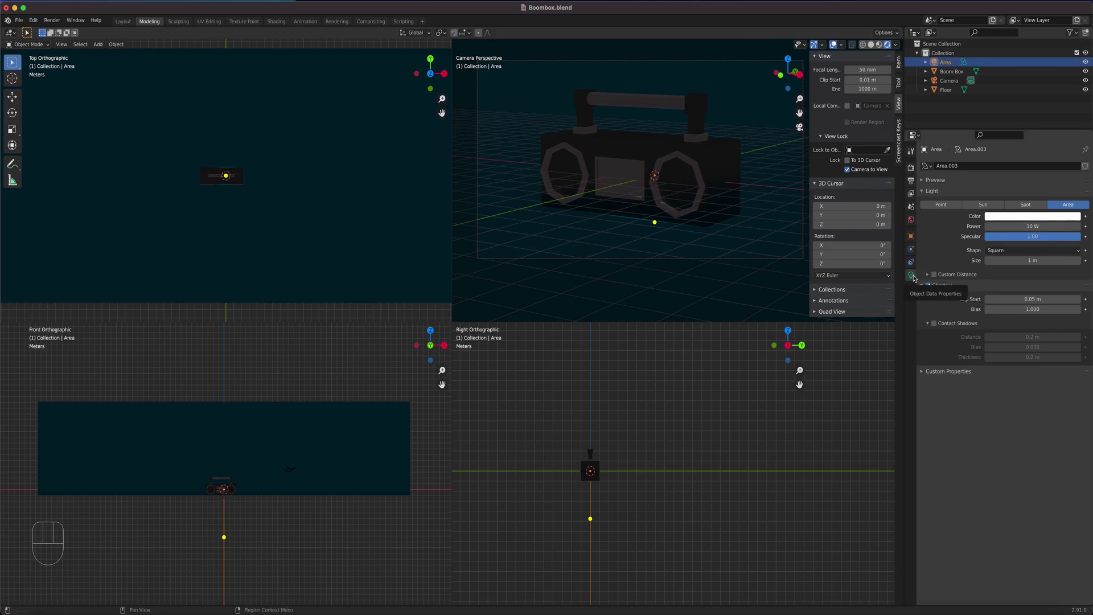
{"action": "left_click", "coordinate": [1018, 226]}
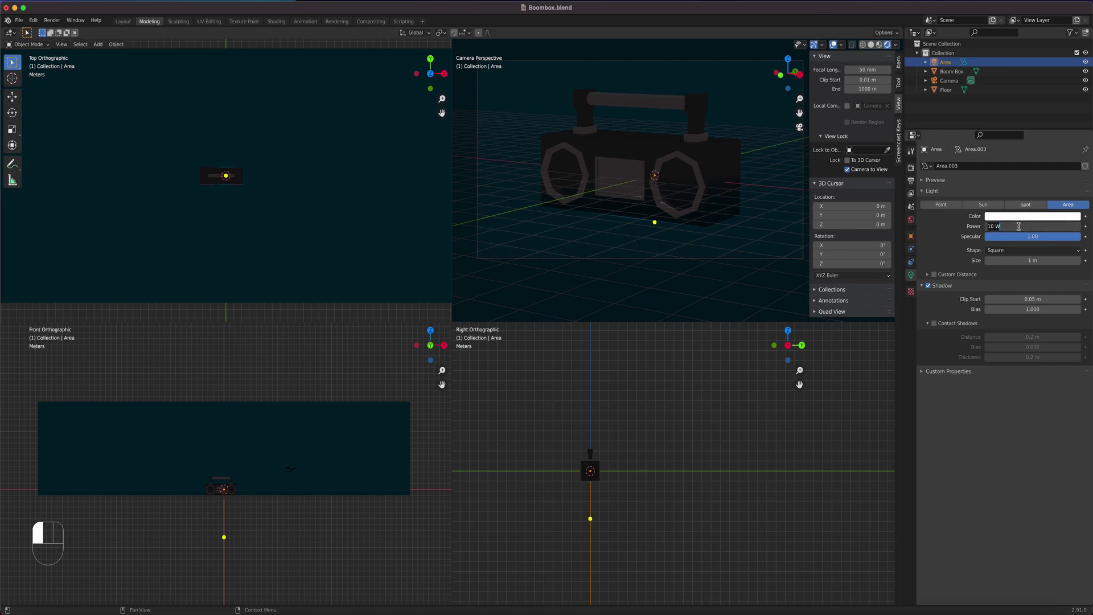
{"action": "type", "text": "1500"}
{"action": "key", "text": "Return"}
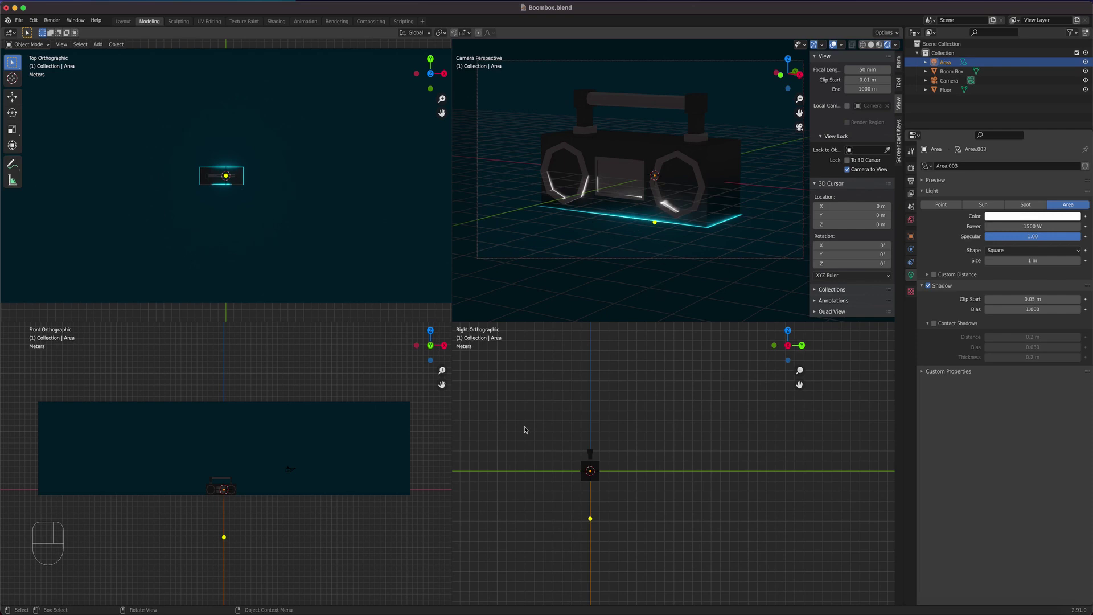
Raise the area light about 11 m straight up along the Z axis, above the boombox.
{"action": "left_click", "coordinate": [12, 97]}
{"action": "left_click_drag", "start_coordinate": [223, 450], "coordinate": [216, 387]}
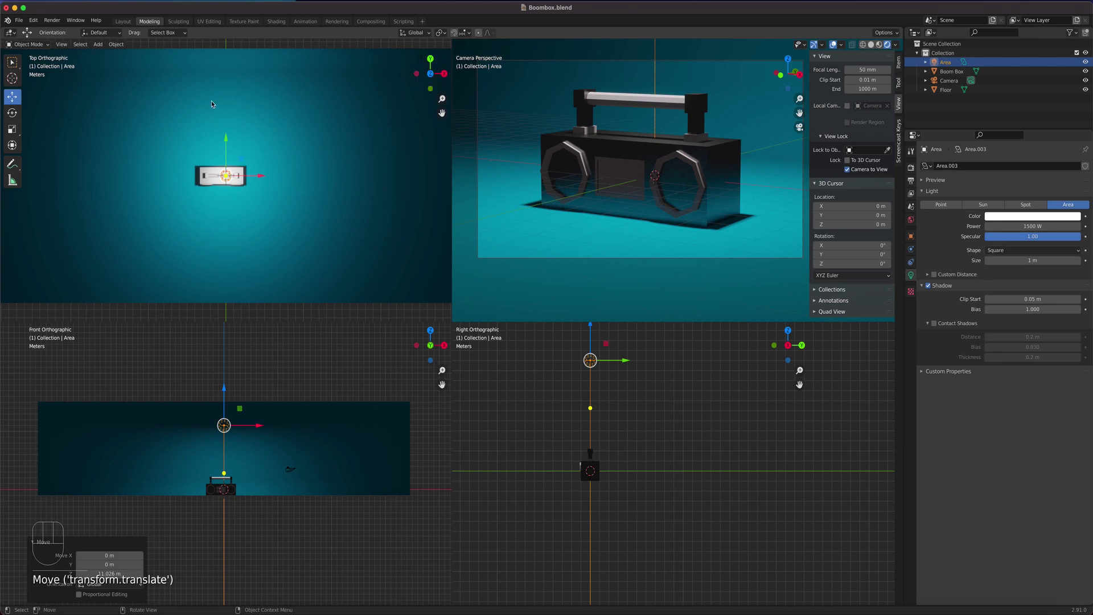
{"action": "left_click", "coordinate": [865, 47]}
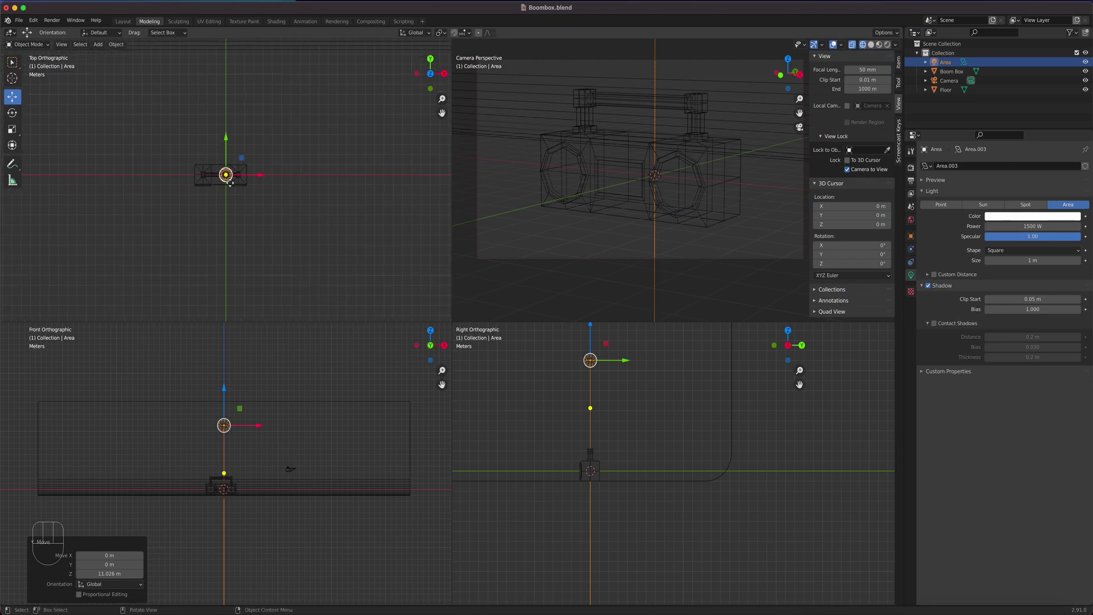
{"action": "key", "text": "s"}
{"action": "right_click", "coordinate": [313, 223]}
{"action": "left_click", "coordinate": [887, 44]}
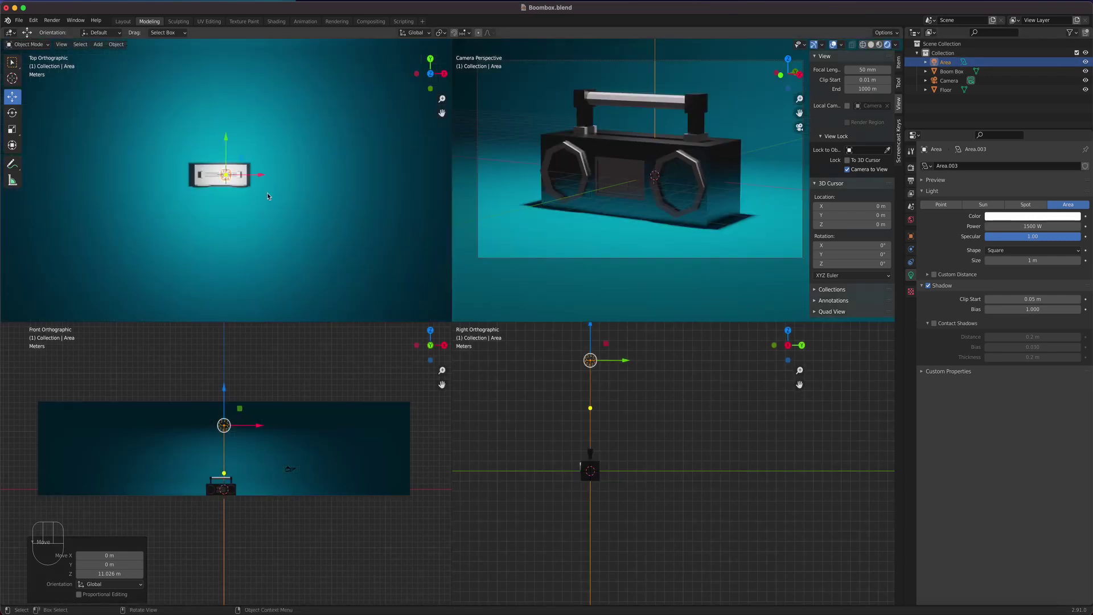
Scale the area light up about 22 times and rename it Area Light 01.
{"action": "key", "text": "s"}
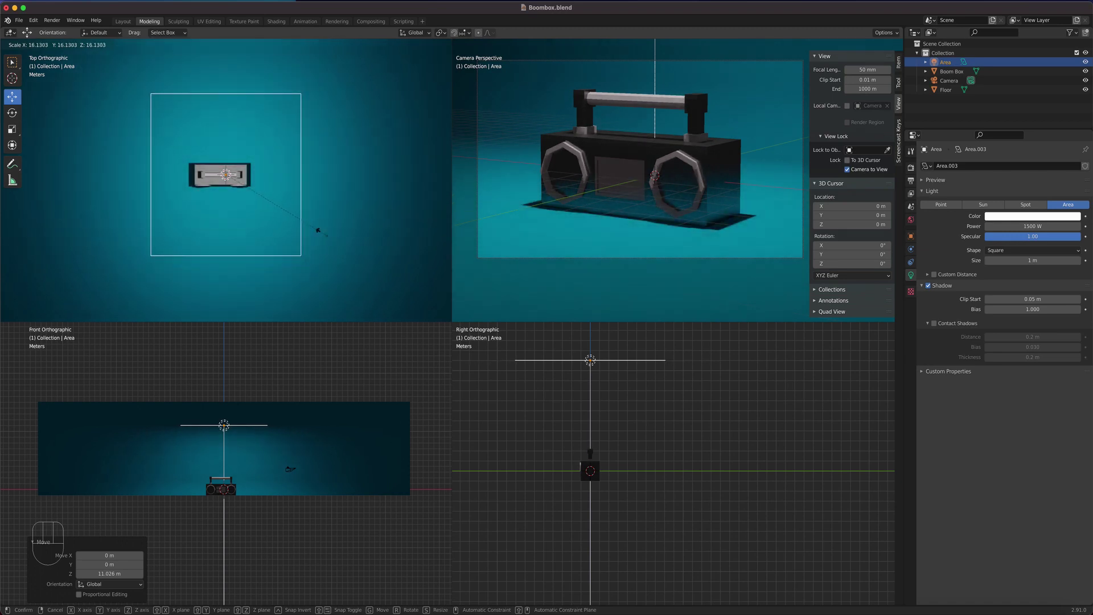
{"action": "left_click", "coordinate": [348, 258]}
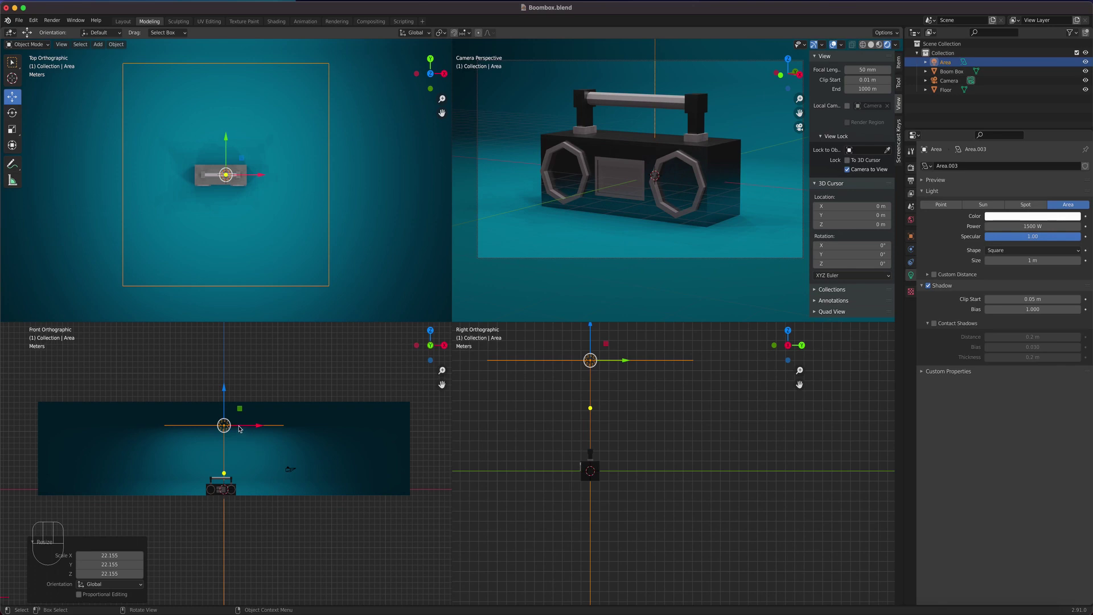
{"action": "double_click", "coordinate": [952, 62]}
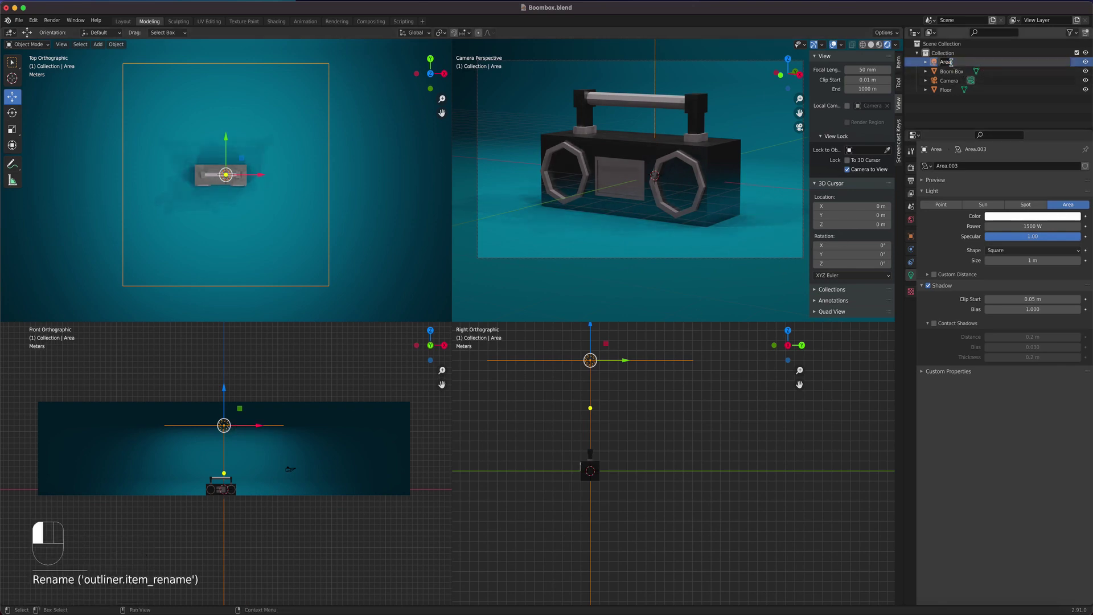
{"action": "type", "text": "Light"}
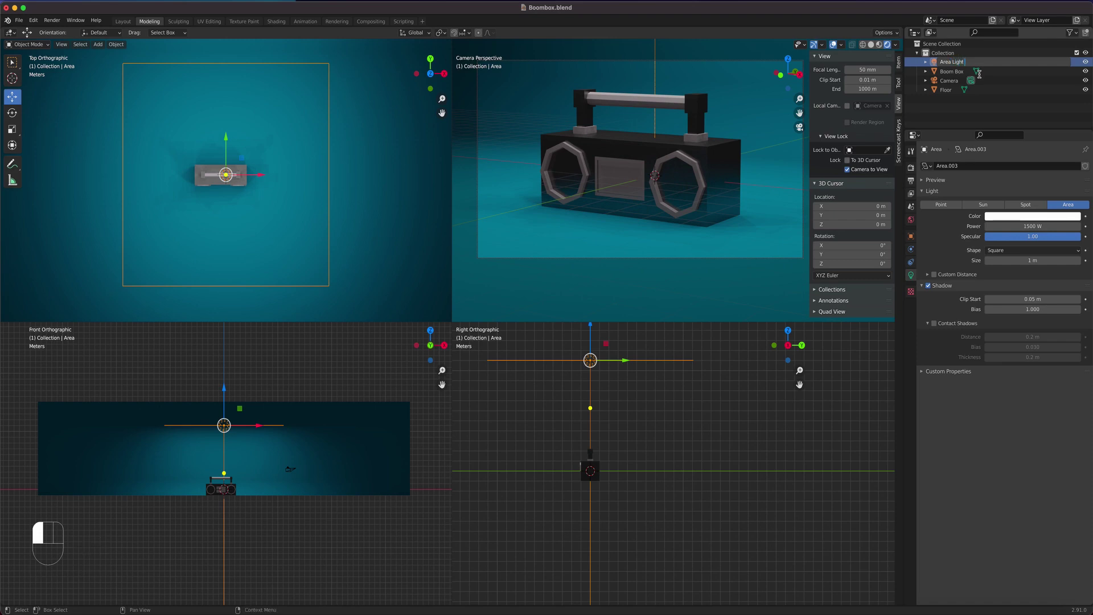
{"action": "type", "text": " 01"}
{"action": "left_click", "coordinate": [979, 74]}
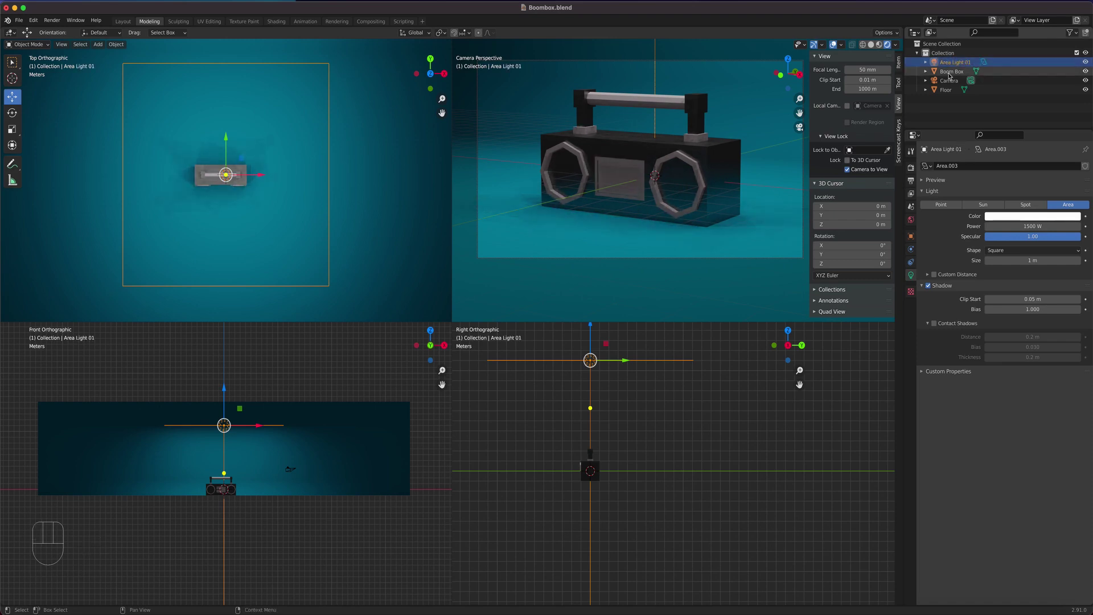
Duplicate Area Light 01, leaving the copy at the same position.
{"action": "left_click", "coordinate": [970, 64]}
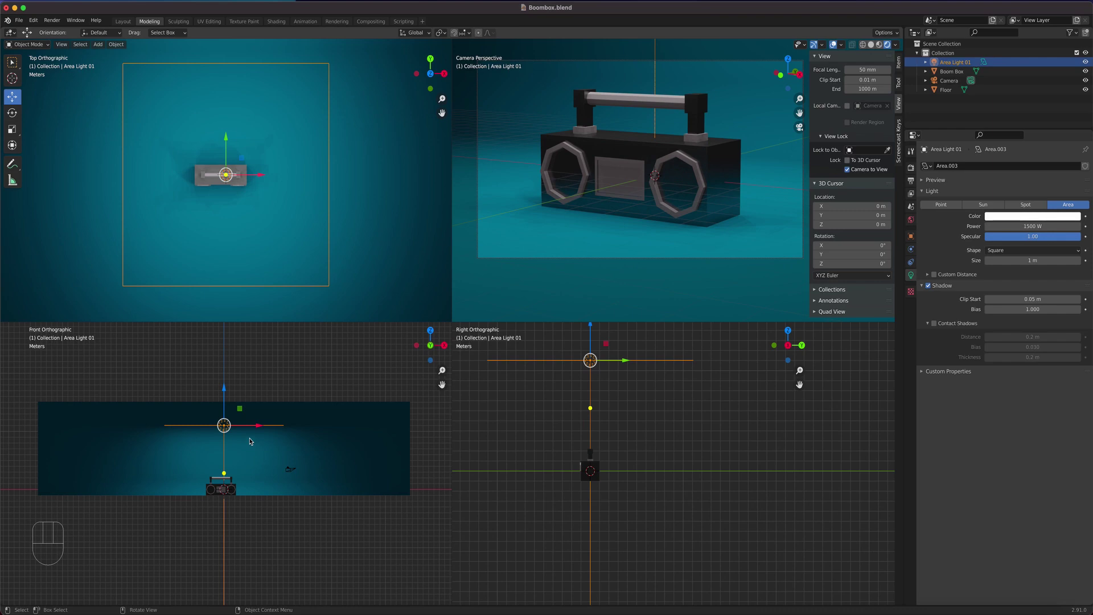
{"action": "left_click", "coordinate": [115, 44]}
{"action": "key", "text": "shift+d"}
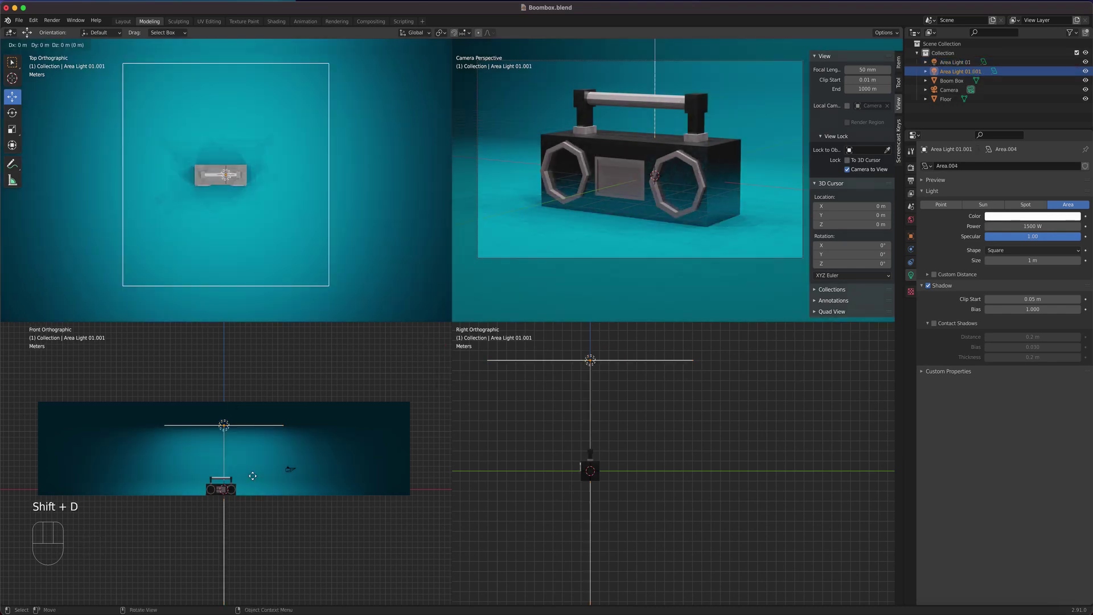
{"action": "right_click", "coordinate": [252, 476]}
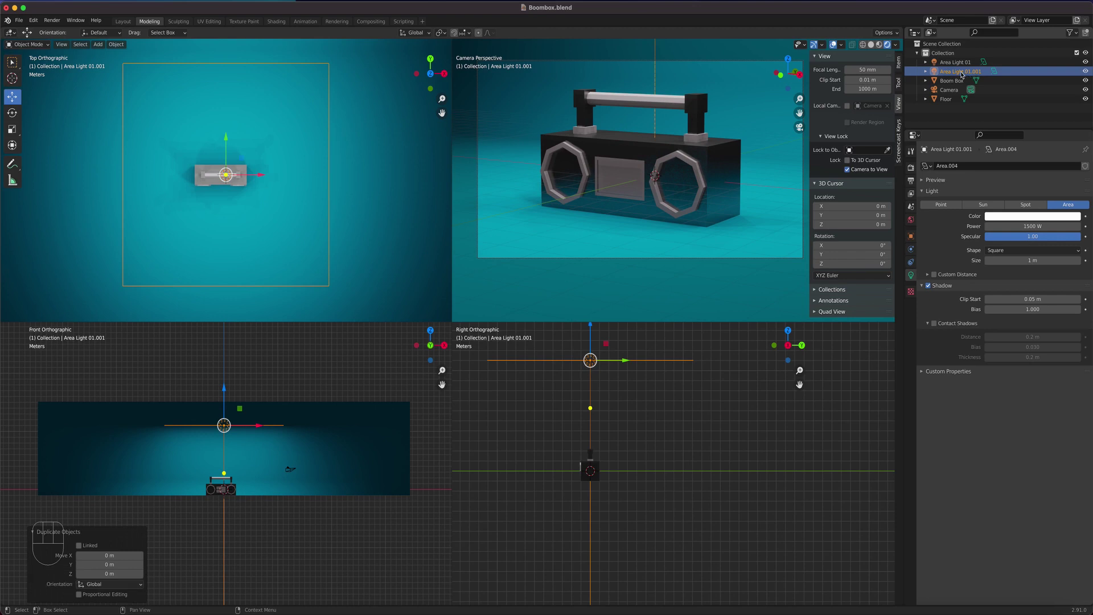
Rename the duplicated area light as Area Light 02.
{"action": "double_click", "coordinate": [962, 72]}
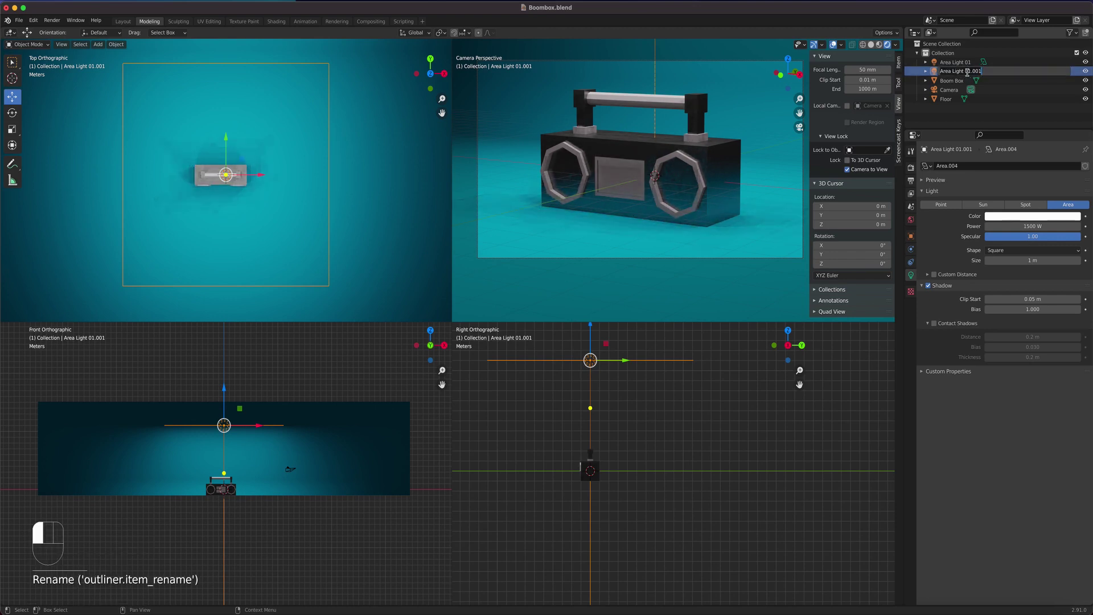
{"action": "key", "text": "Return"}
{"action": "key", "text": "BackSpace"}
{"action": "key", "text": "BackSpace"}
{"action": "key", "text": "BackSpace"}
{"action": "key", "text": "BackSpace"}
{"action": "key", "text": "BackSpace"}
{"action": "type", "text": "2"}
{"action": "key", "text": "Return"}
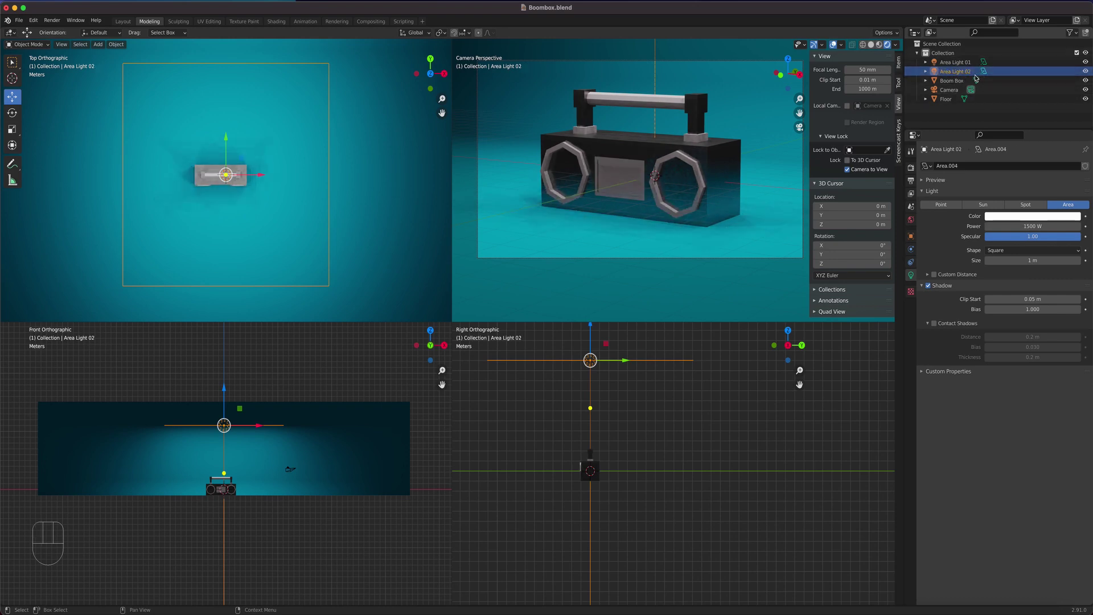
In the front view, rotate Area Light 02 by 90° and move it about -22 m along X and -2 m along Z.
{"action": "scroll", "coordinate": [196, 452], "scroll_direction": "up", "scroll_amount": 3}
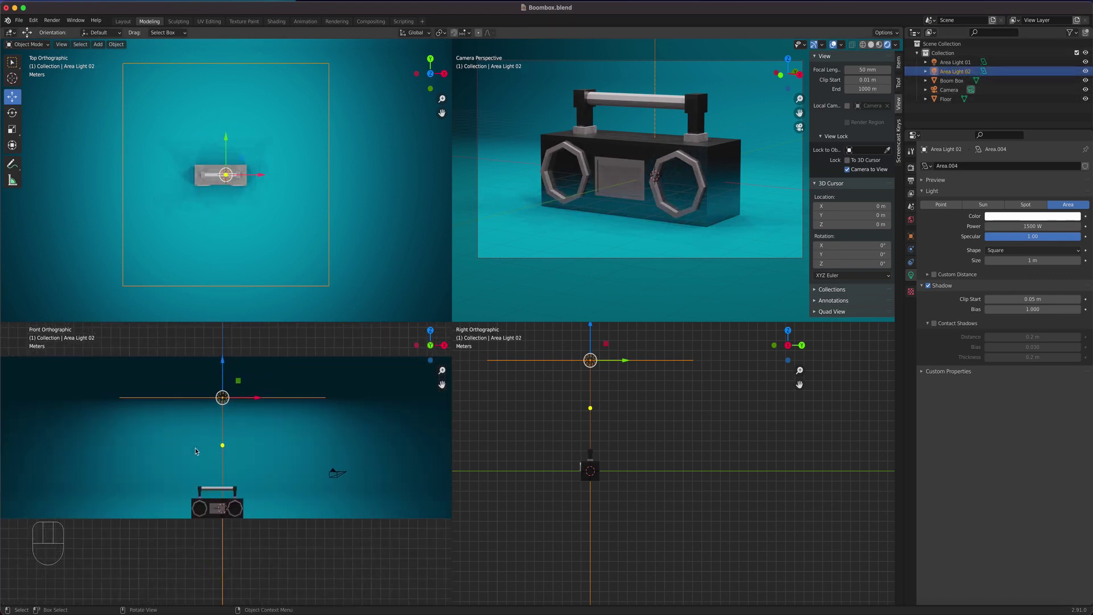
{"action": "key", "text": "r"}
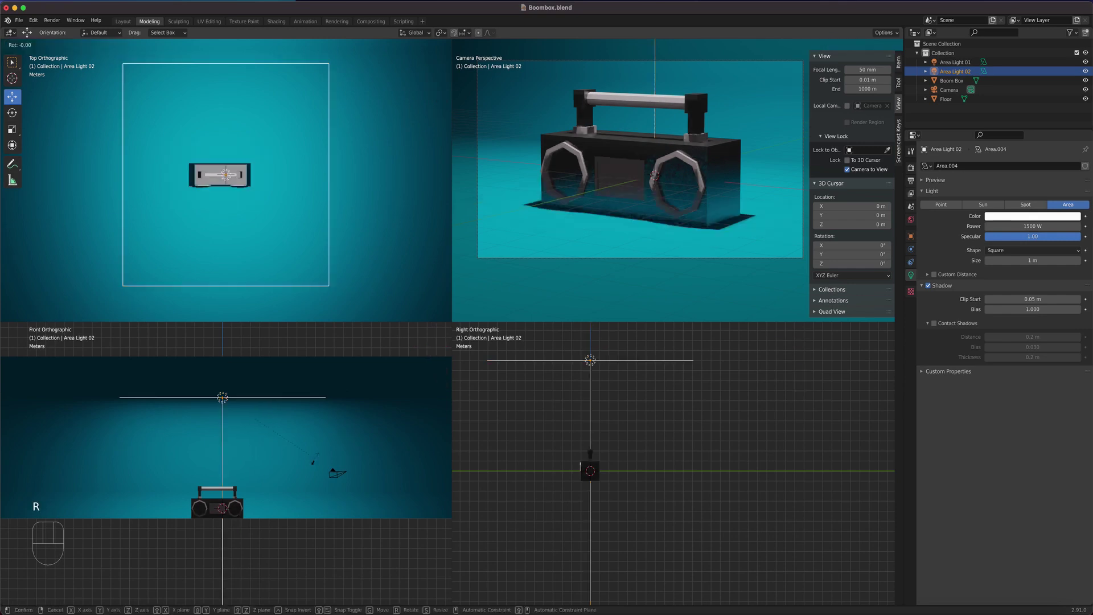
{"action": "key", "text": "ctrl"}
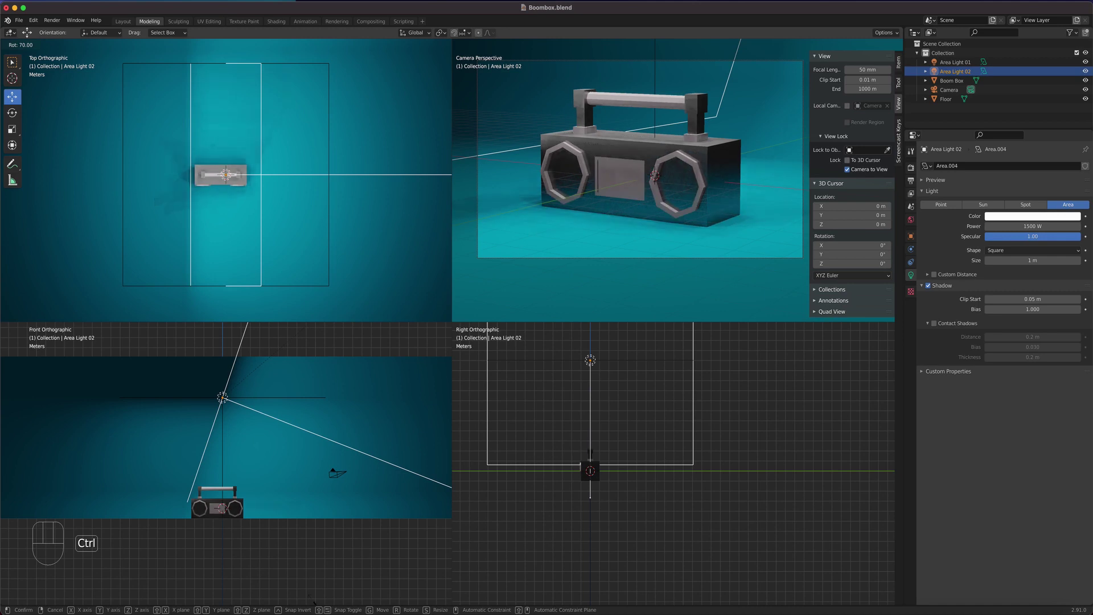
{"action": "mouse_move", "coordinate": [311, 594]}
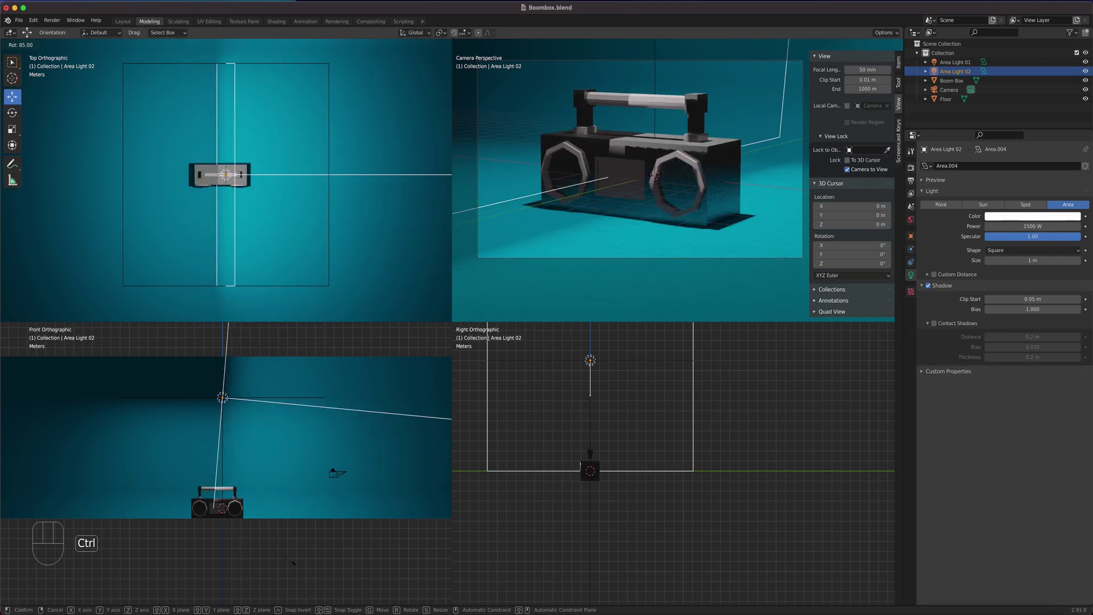
{"action": "left_click", "coordinate": [277, 586]}
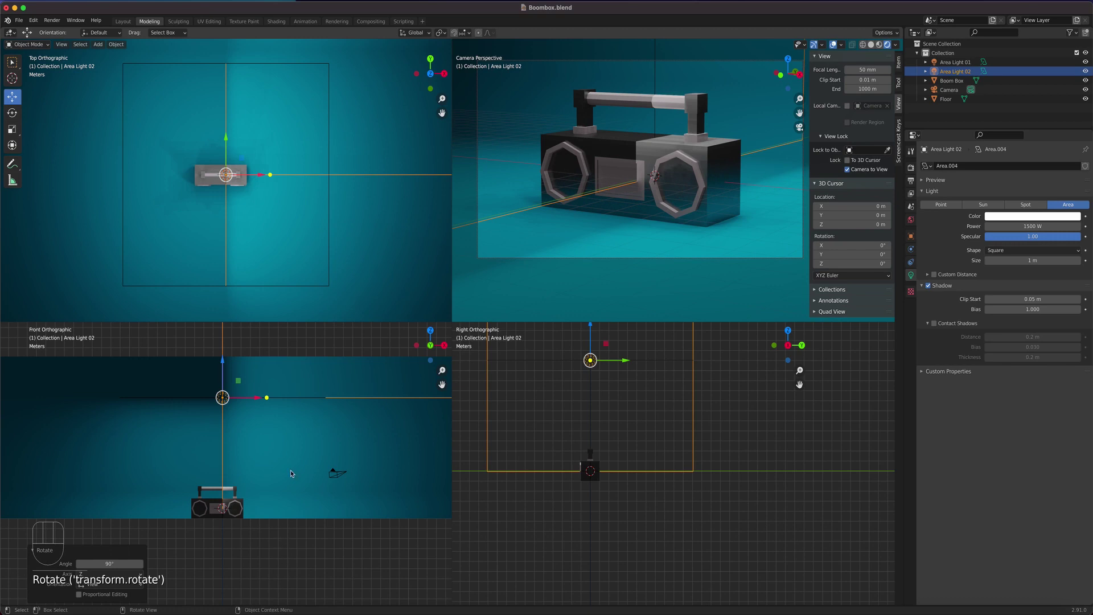
{"action": "key", "text": "g"}
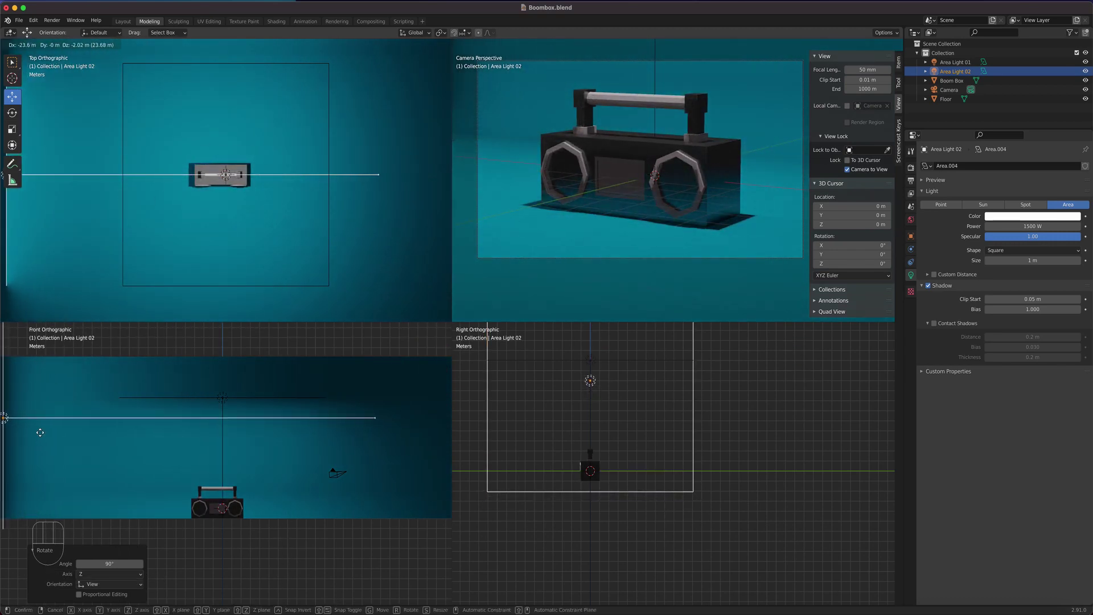
{"action": "left_click", "coordinate": [48, 433]}
In the top view, rotate Area Light 02 about 24° toward the boombox and move it about 4 m along X and -6 m along Y.
{"action": "scroll", "coordinate": [185, 230], "scroll_direction": "down", "scroll_amount": 4}
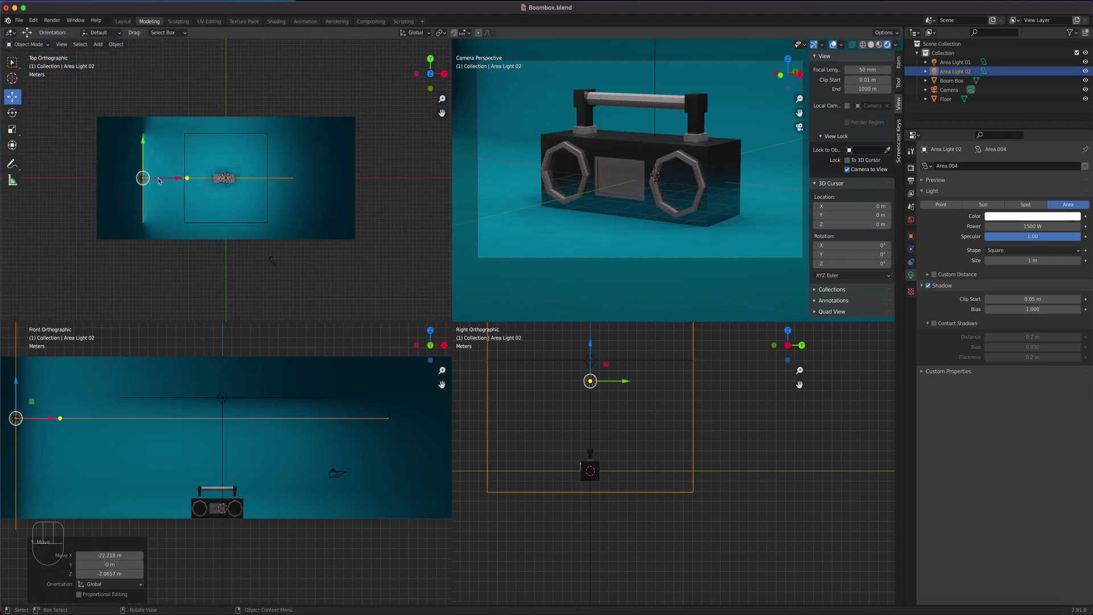
{"action": "key", "text": "r"}
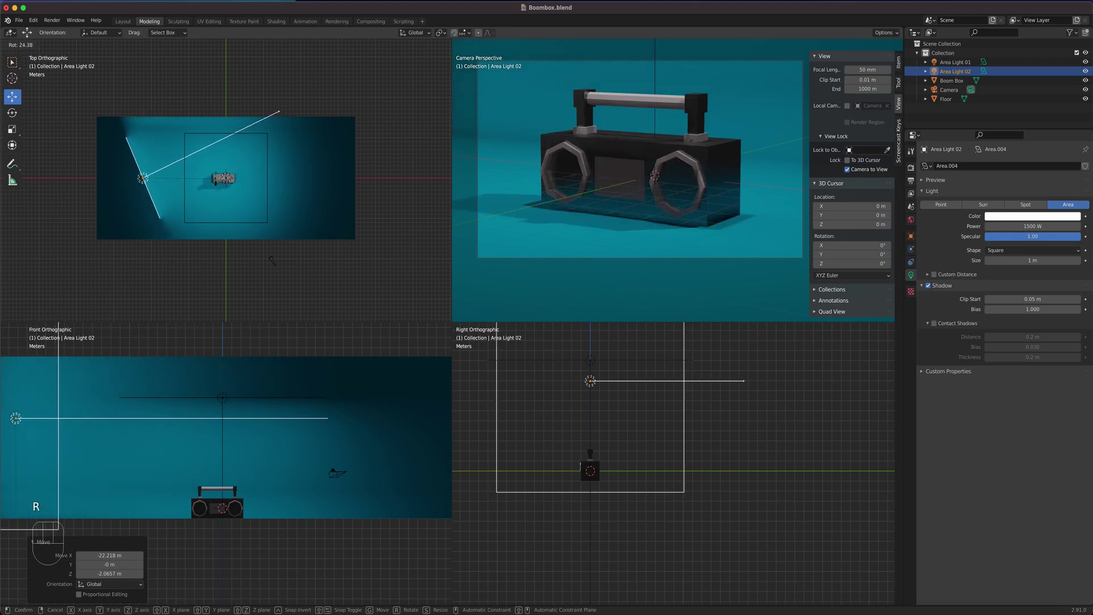
{"action": "left_click", "coordinate": [213, 186]}
{"action": "key", "text": "g"}
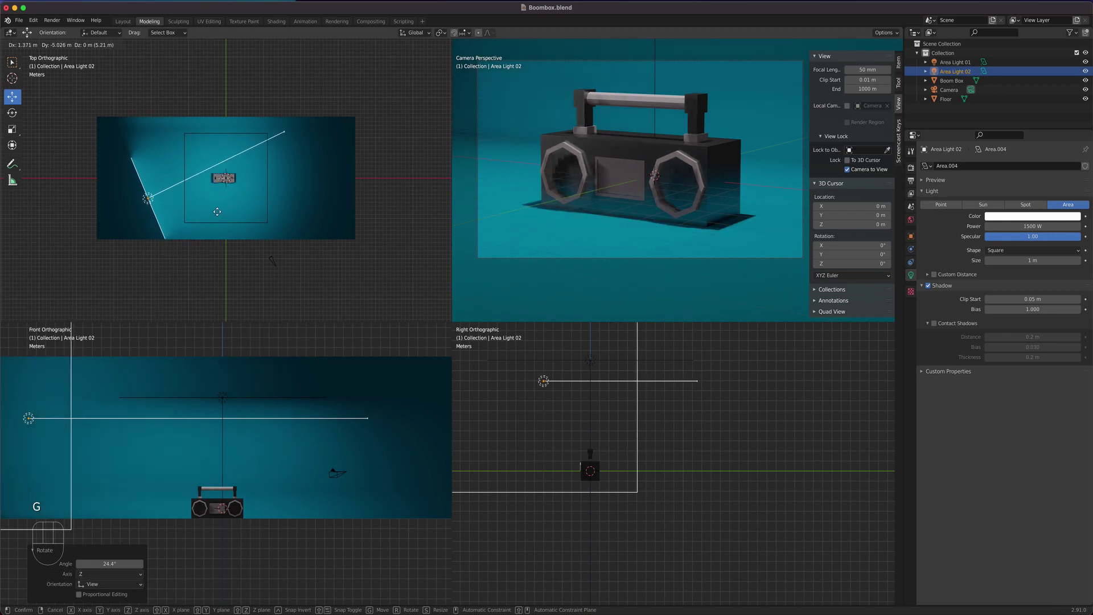
{"action": "left_click", "coordinate": [246, 246]}
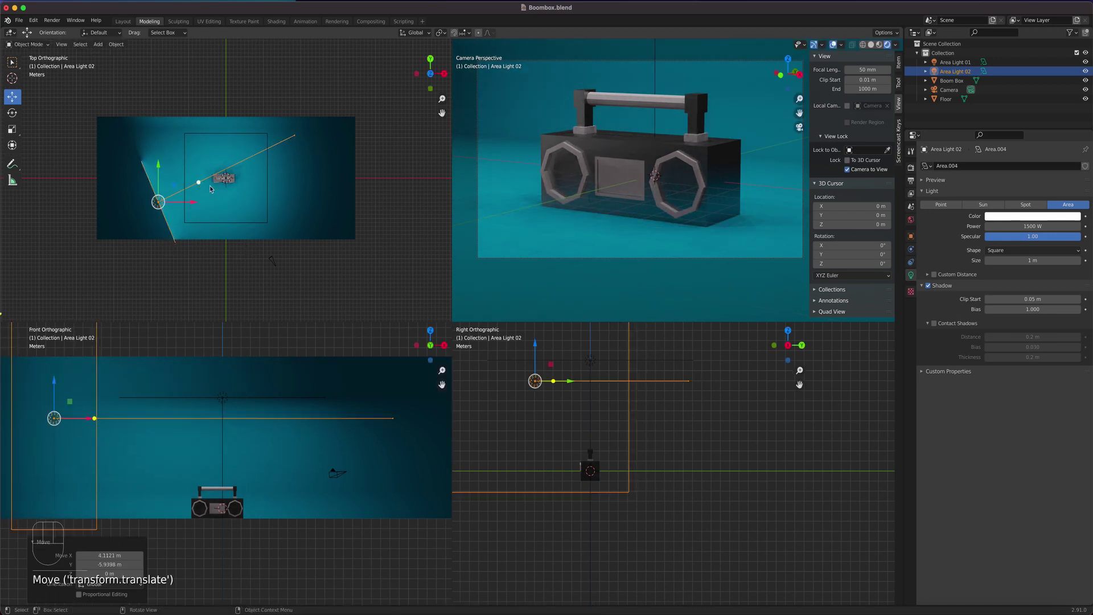
Scale Area Light 02 up to about twice its size.
{"action": "key", "text": "s"}
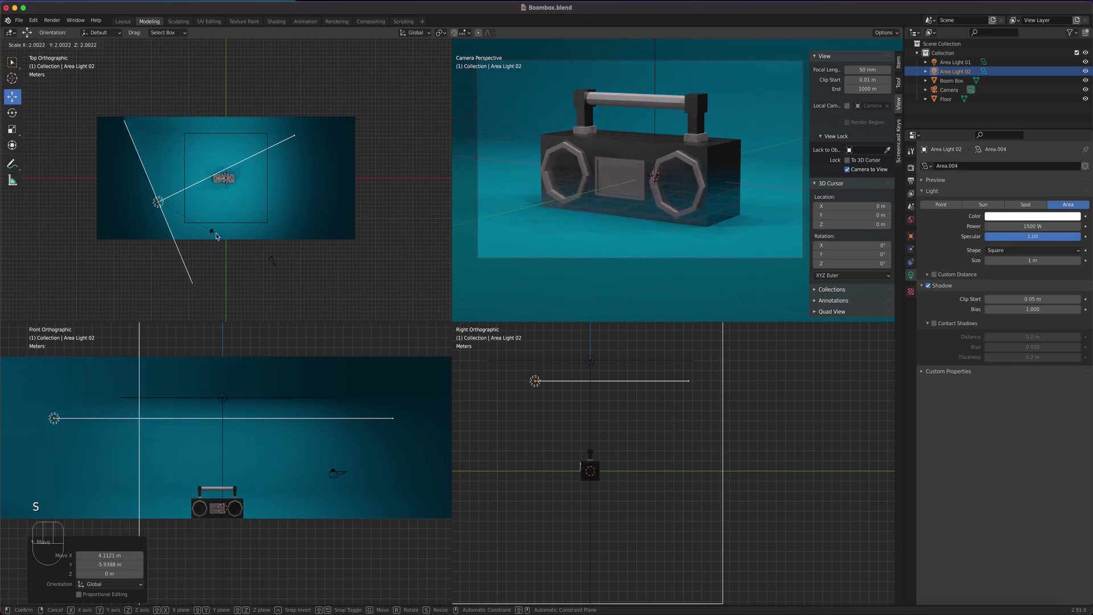
{"action": "left_click", "coordinate": [217, 235]}
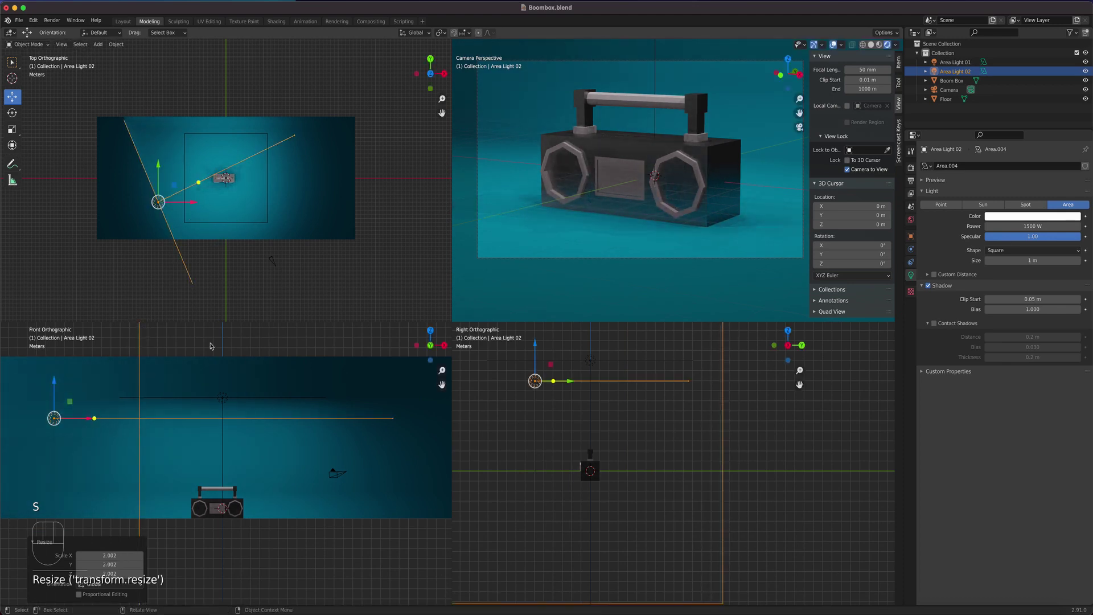
Set the power of Area Light 02 to 2000 W and raise the light about 1.5 m along Z.
{"action": "left_click", "coordinate": [1018, 226]}
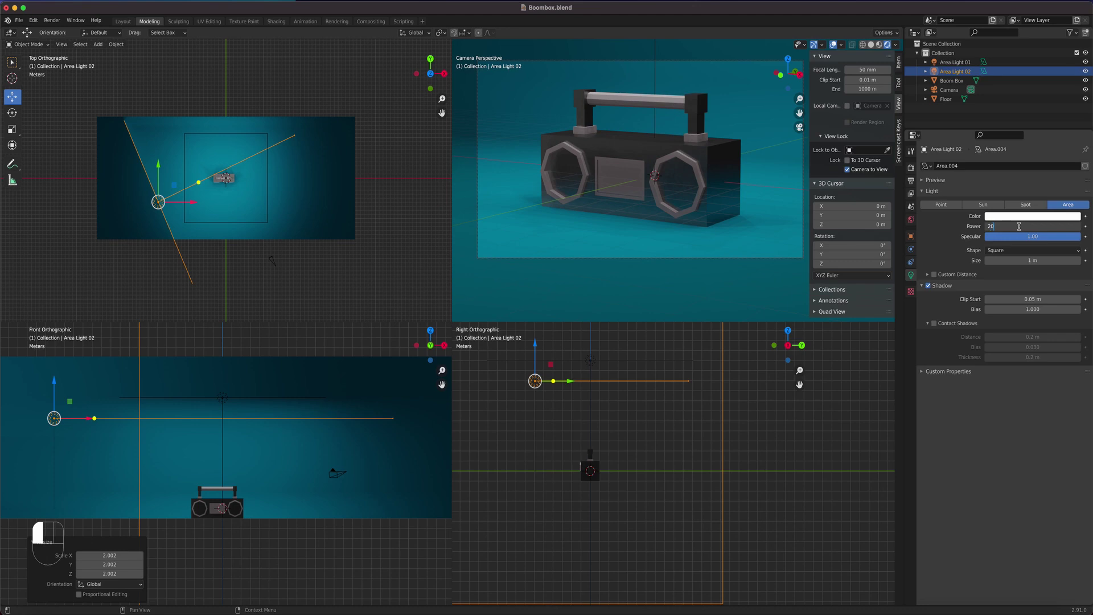
{"action": "type", "text": "00"}
{"action": "key", "text": "Return"}
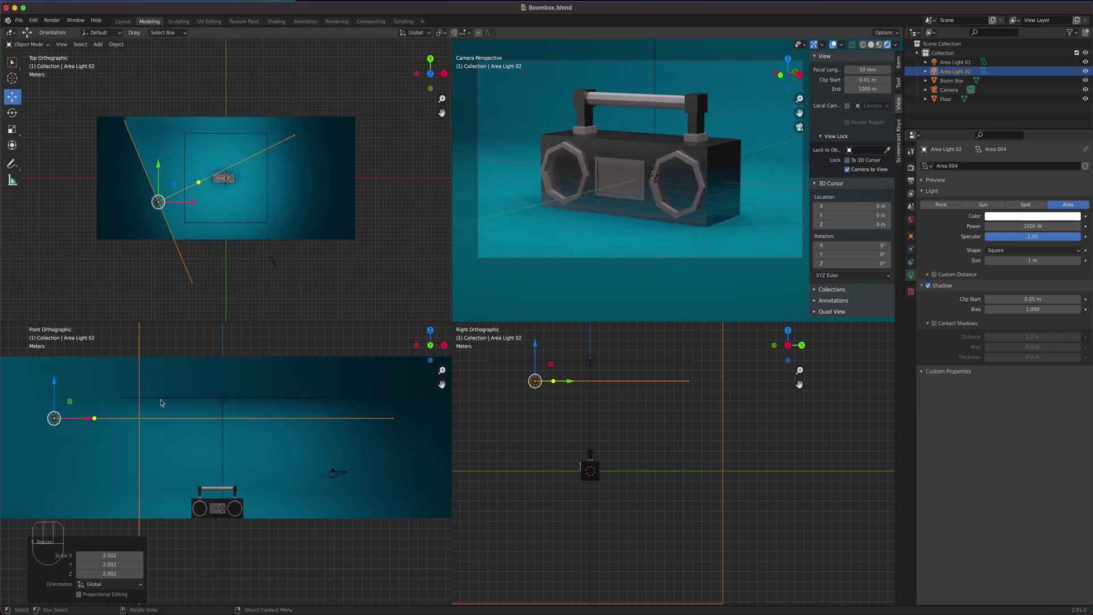
{"action": "mouse_move", "coordinate": [55, 393]}
{"action": "left_mouse_down"}
{"action": "mouse_move", "coordinate": [54, 349]}
{"action": "mouse_move", "coordinate": [57, 371]}
{"action": "left_mouse_up"}
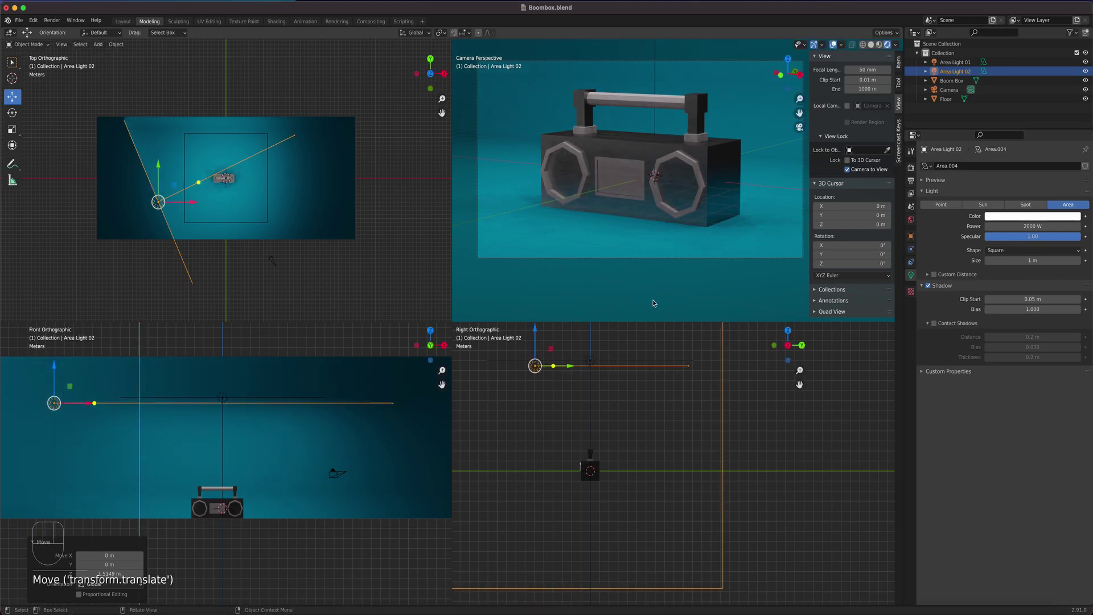
Duplicate Area Light 02 in place and rotate the copy 65° in the top view, facing the backdrop.
{"action": "key", "text": "KP_0"}
{"action": "middle_click_drag", "start_coordinate": [654, 303], "coordinate": [707, 163]}
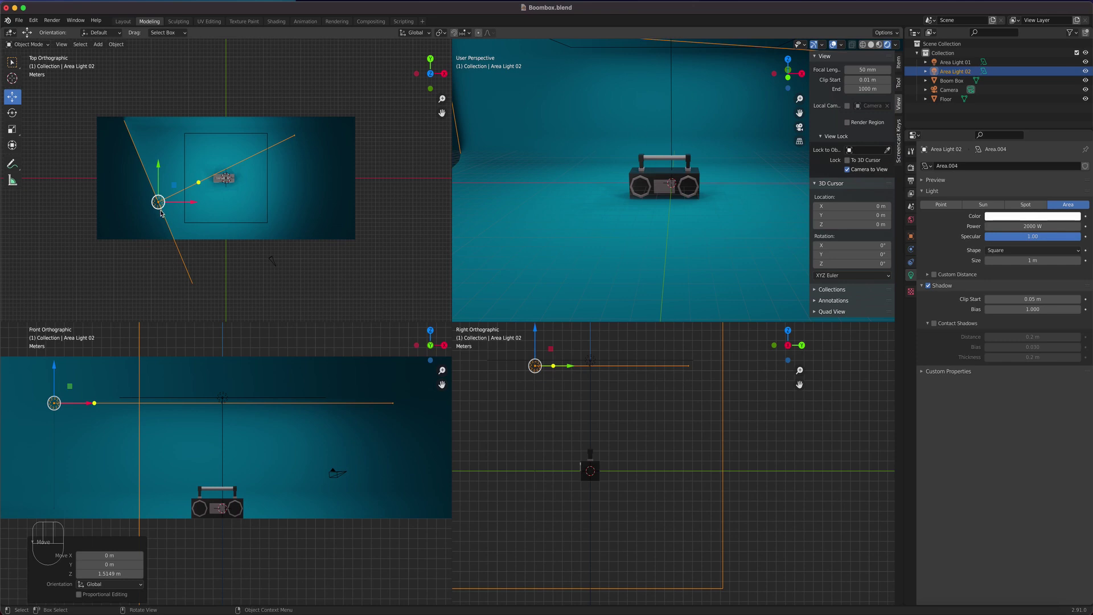
{"action": "key", "text": "shift+d"}
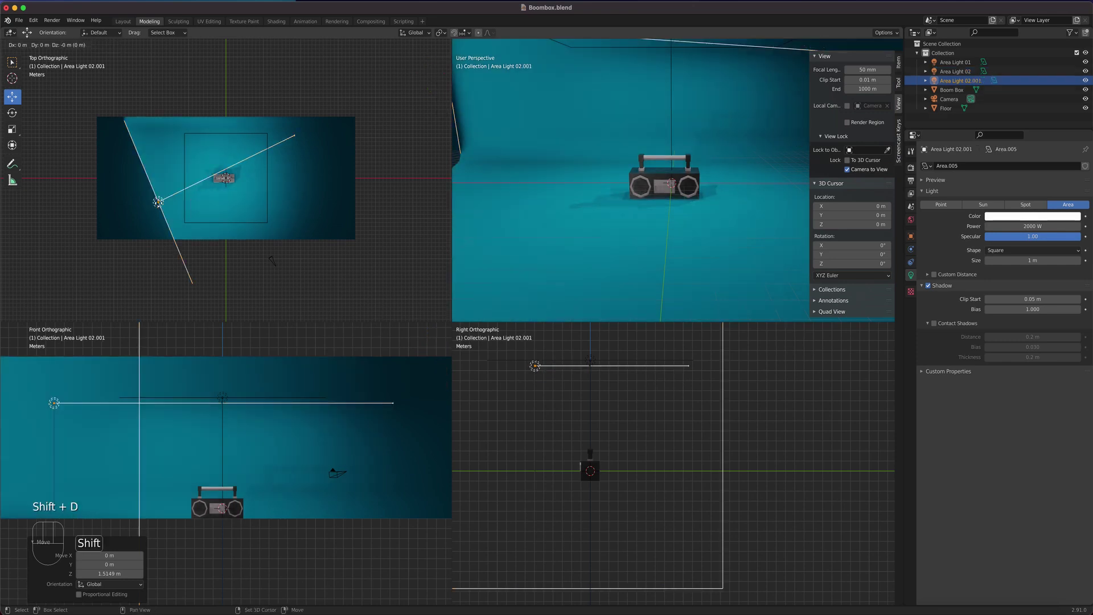
{"action": "right_click", "coordinate": [268, 257]}
{"action": "key", "text": "r"}
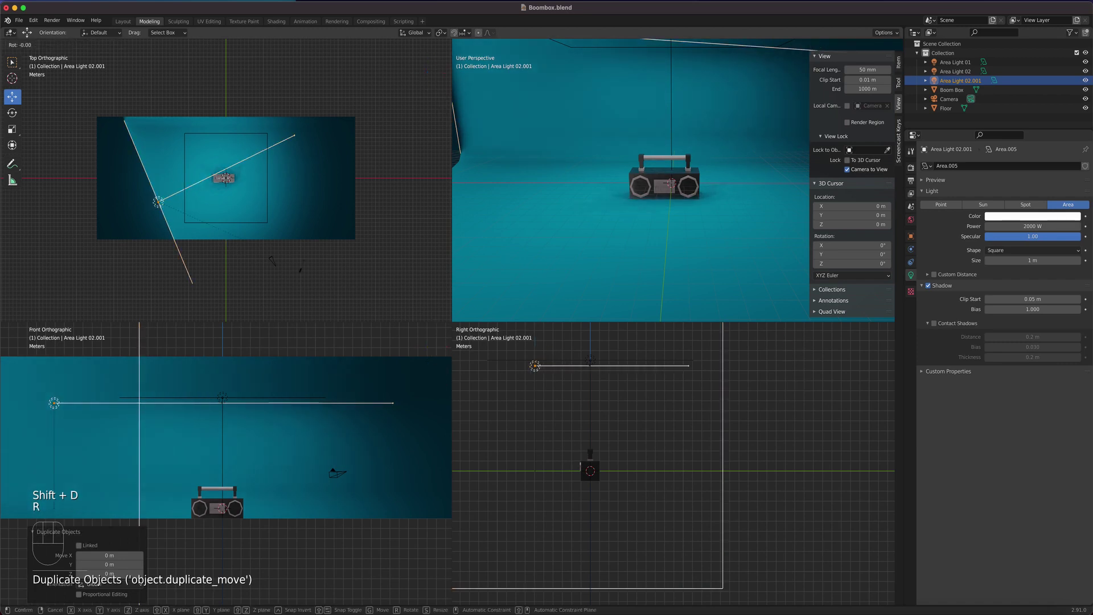
{"action": "left_click", "coordinate": [280, 95], "text": "ctrl"}
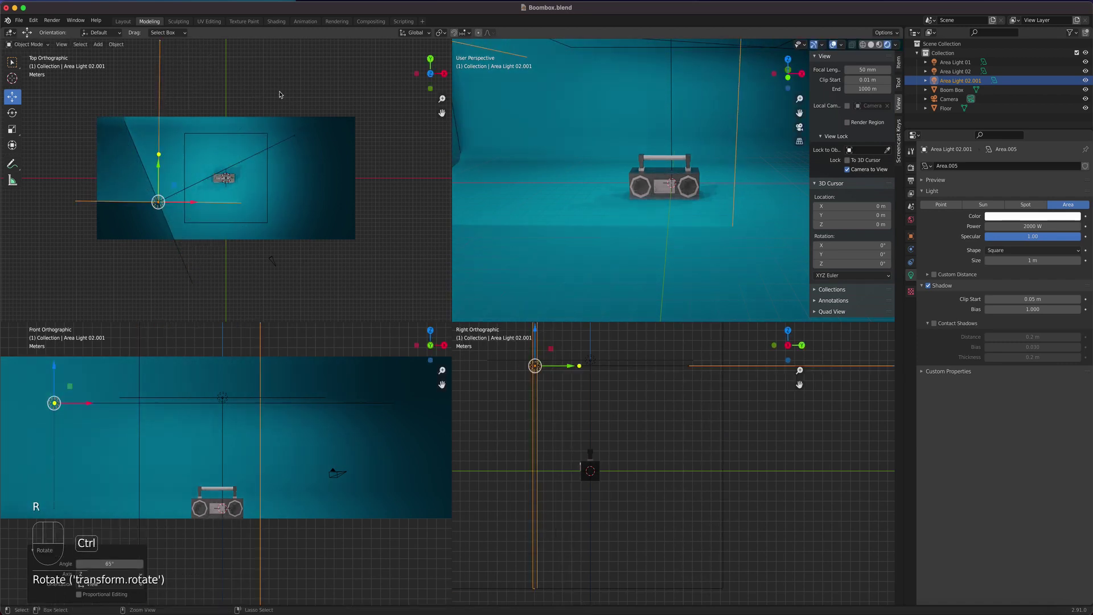
Move the copied light about 19 m along X and -10.6 m along Y, in front of the boombox, and restore the camera view.
{"action": "key", "text": "g"}
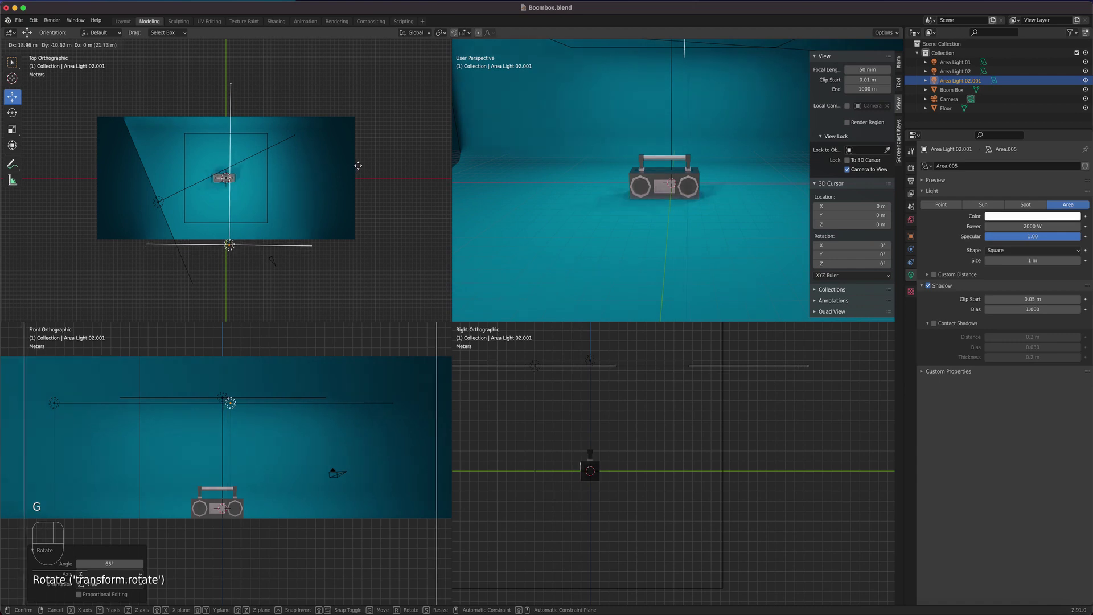
{"action": "left_click", "coordinate": [358, 166]}
{"action": "key", "text": "KP_0"}
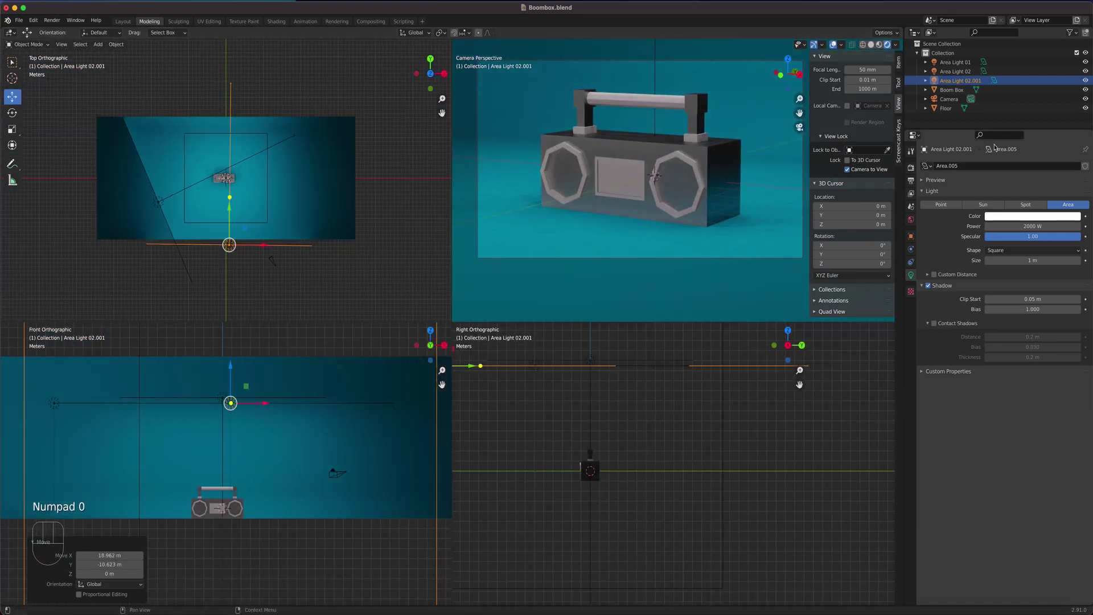
Rename the duplicated area light in front of the boombox to Area Light 03.
{"action": "double_click", "coordinate": [967, 81]}
{"action": "key", "text": "Escape"}
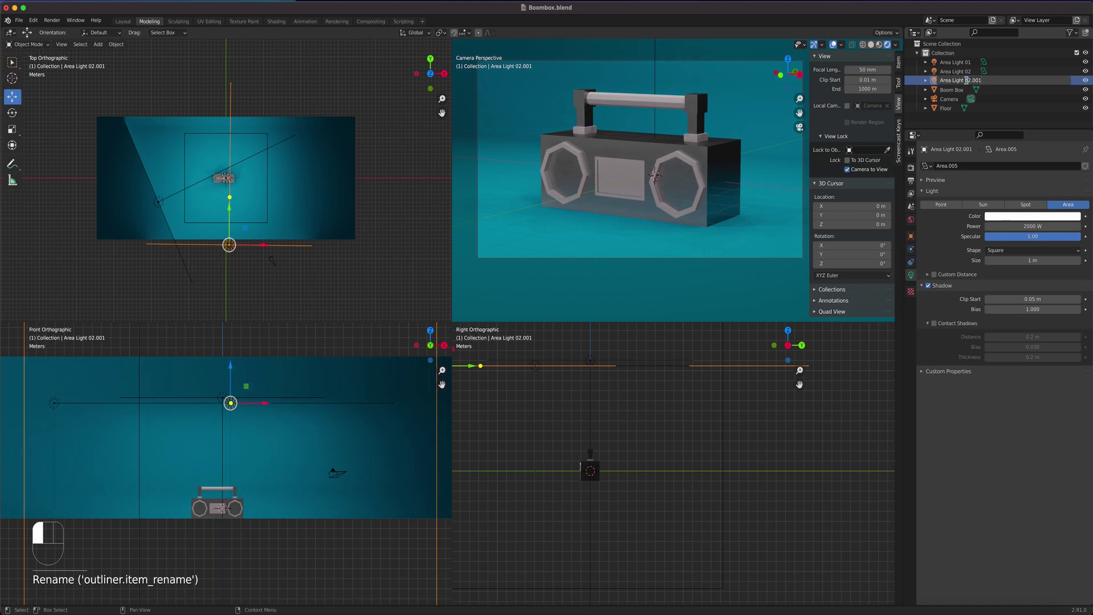
{"action": "left_click", "coordinate": [996, 78]}
{"action": "key", "text": "BackSpace"}
{"action": "key", "text": "BackSpace"}
{"action": "key", "text": "BackSpace"}
{"action": "key", "text": "BackSpace"}
{"action": "key", "text": "BackSpace"}
{"action": "type", "text": "3"}
{"action": "key", "text": "Return"}
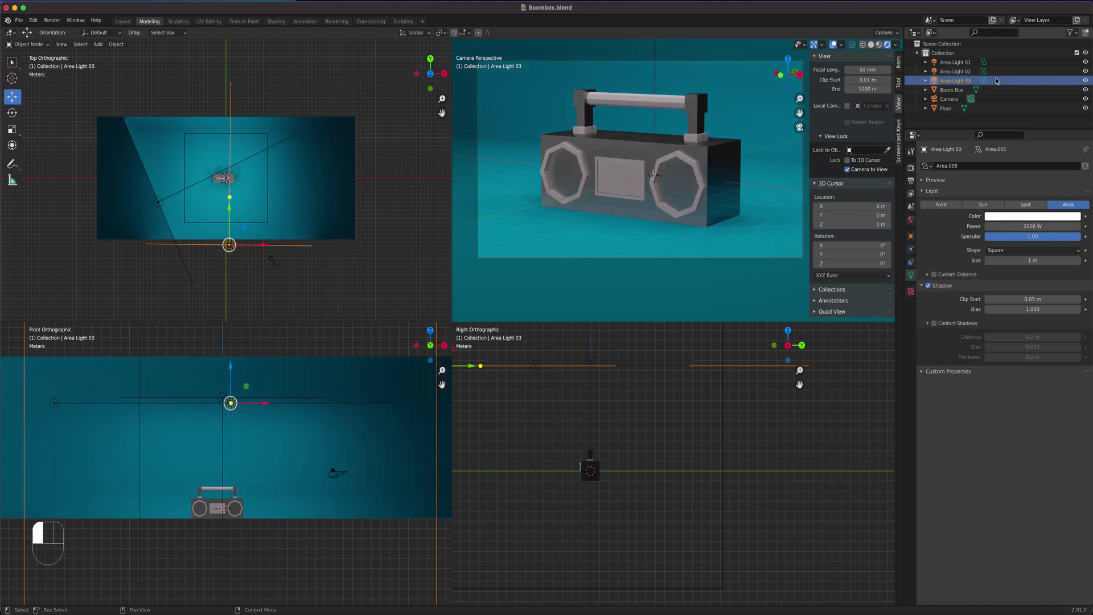
Tilt Area Light 03 by -25° in the right view toward the boombox, and move it up and about 7.3 m along Y.
{"action": "scroll", "coordinate": [629, 453], "scroll_direction": "down", "scroll_amount": 2}
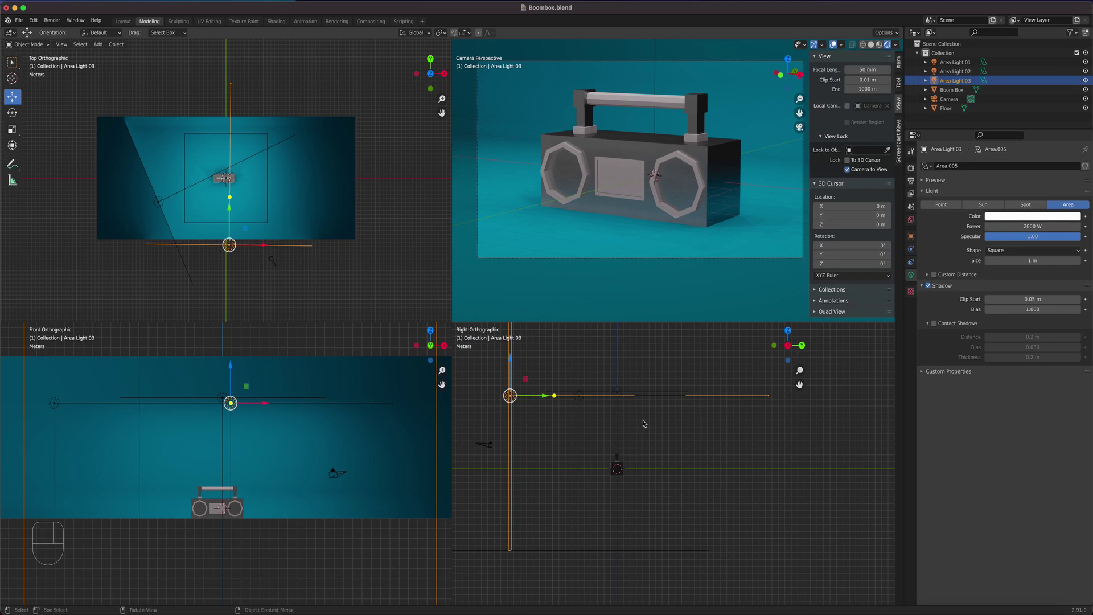
{"action": "key", "text": "r"}
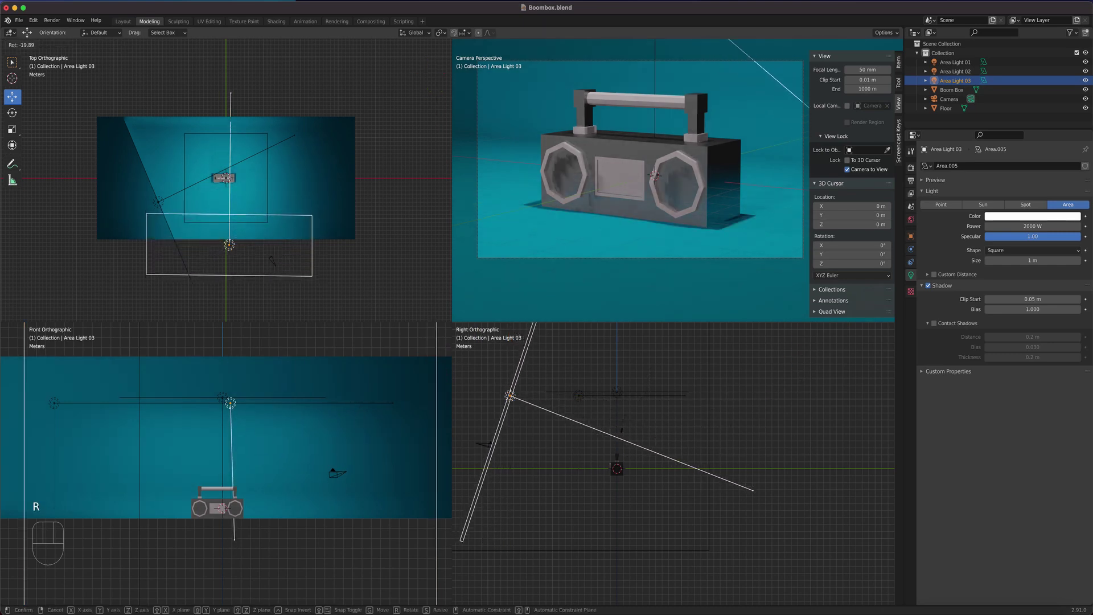
{"action": "left_click", "coordinate": [621, 432]}
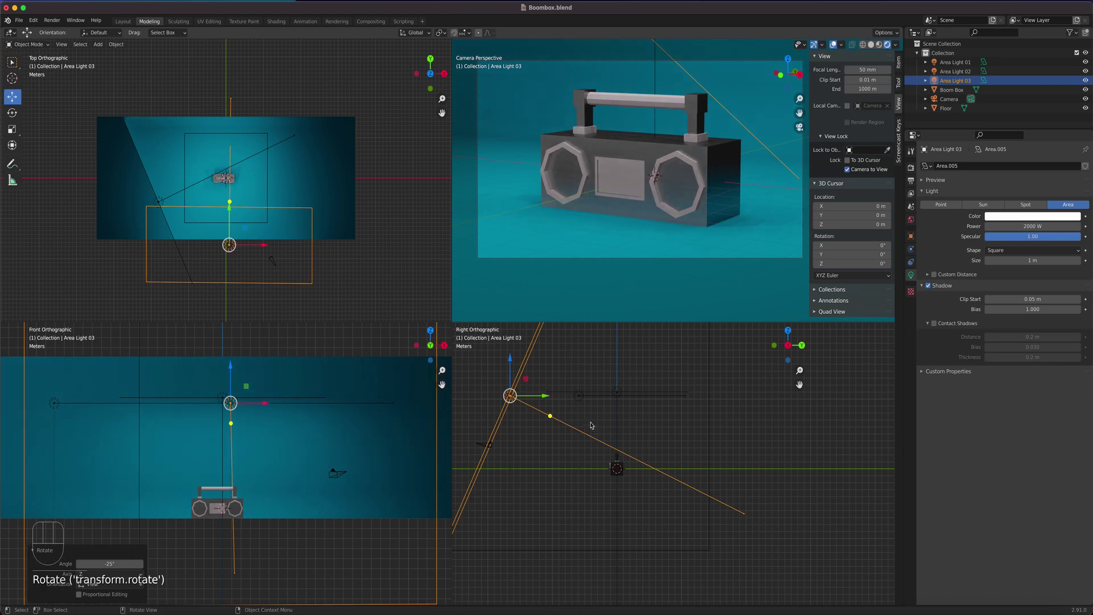
{"action": "key", "text": "g"}
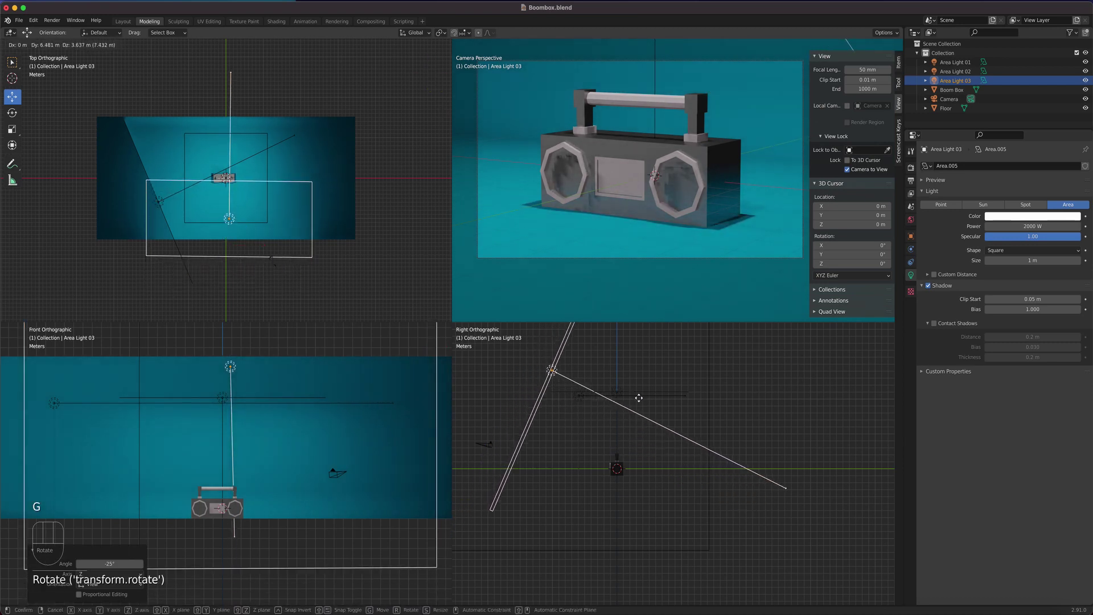
{"action": "left_click", "coordinate": [639, 447]}
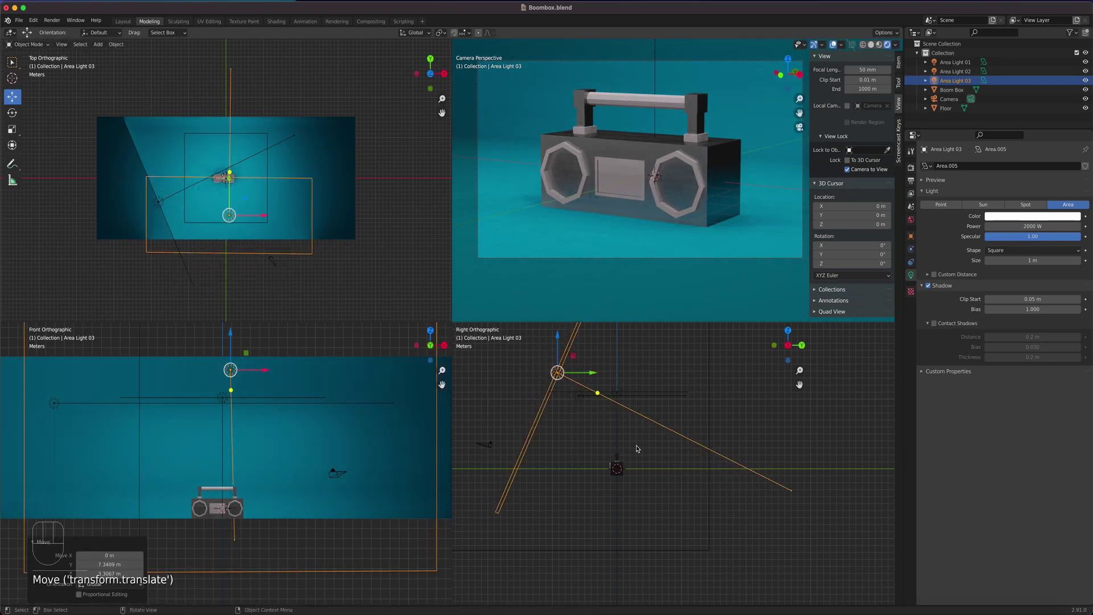
Move Area Light 02 in the top view by about 1.5 m along X and 11 m along Y in total.
{"action": "left_click", "coordinate": [188, 273]}
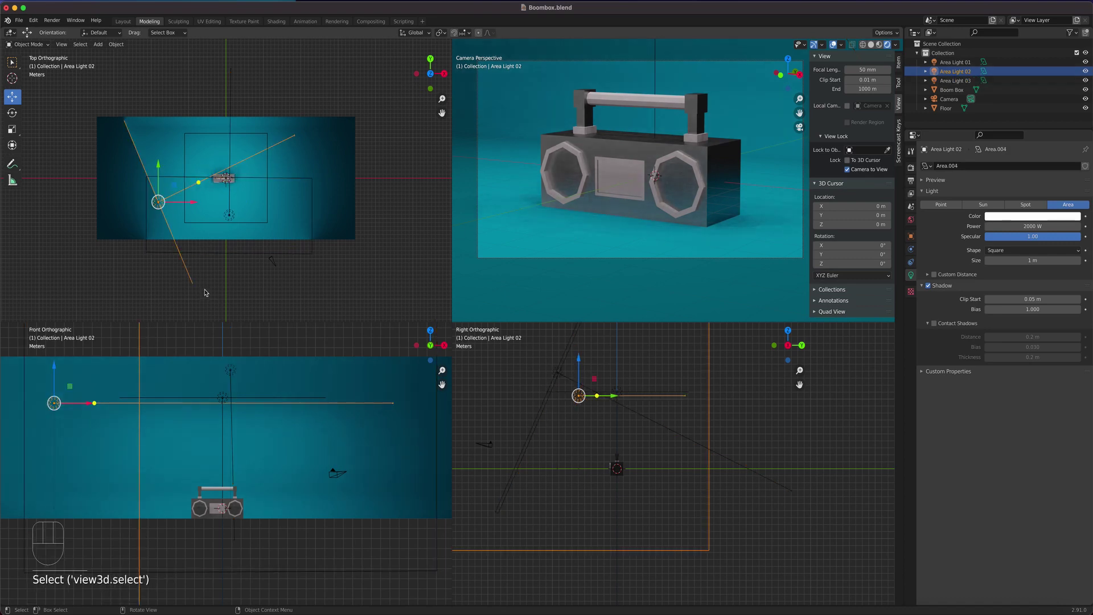
{"action": "key", "text": "g"}
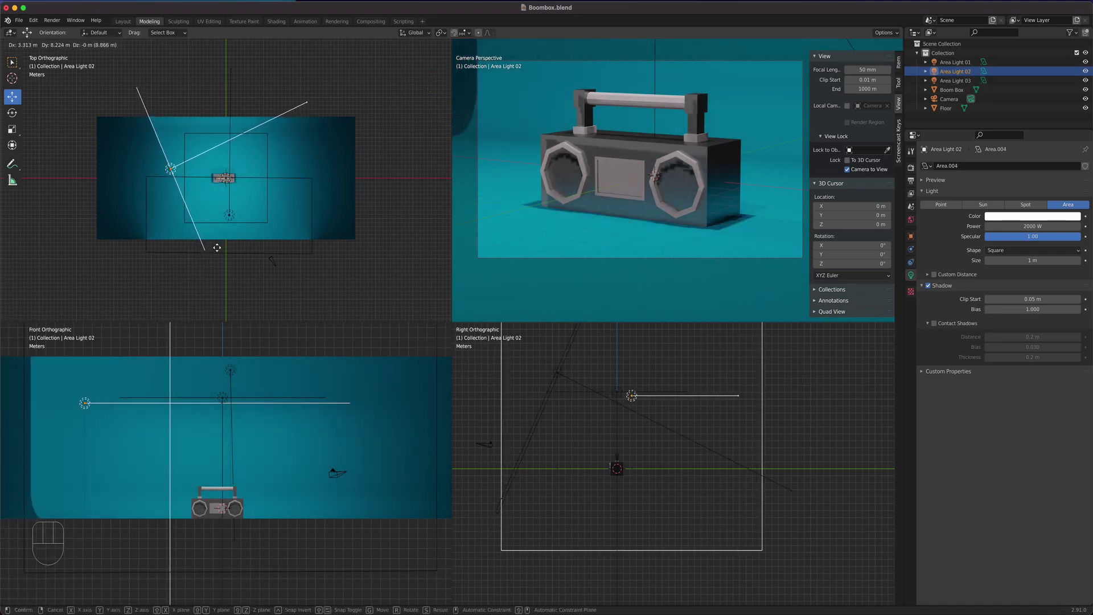
{"action": "left_click", "coordinate": [223, 237]}
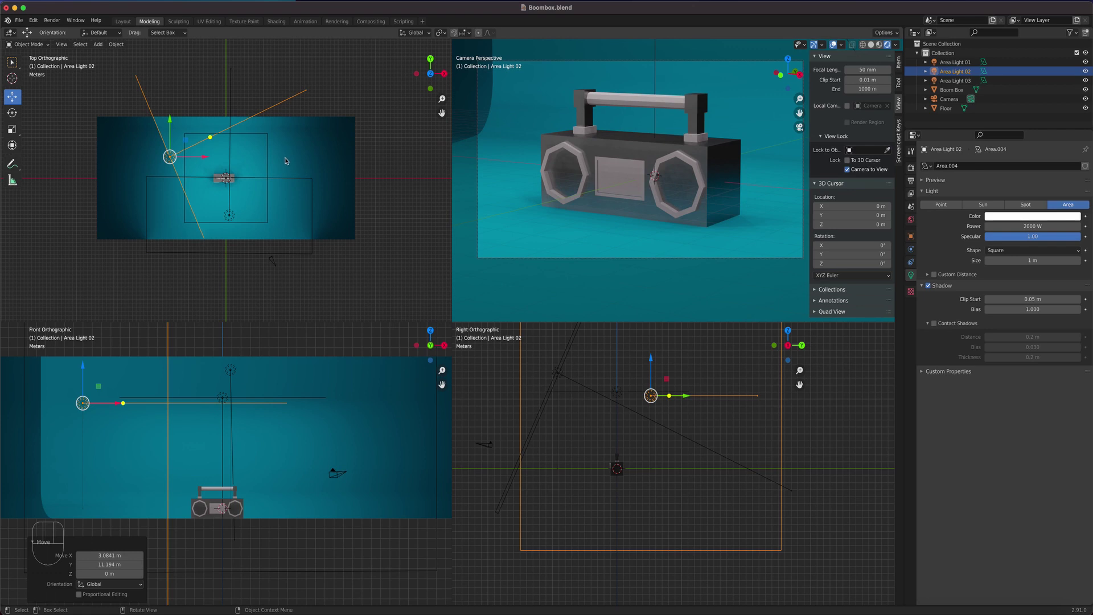
{"action": "key", "text": "g"}
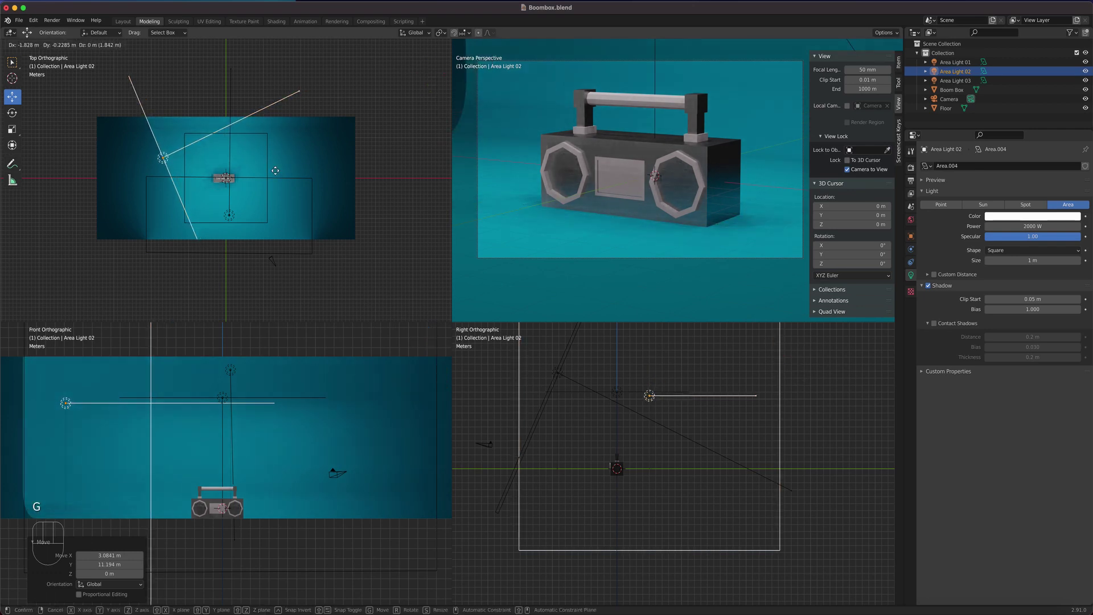
{"action": "left_click", "coordinate": [275, 172]}
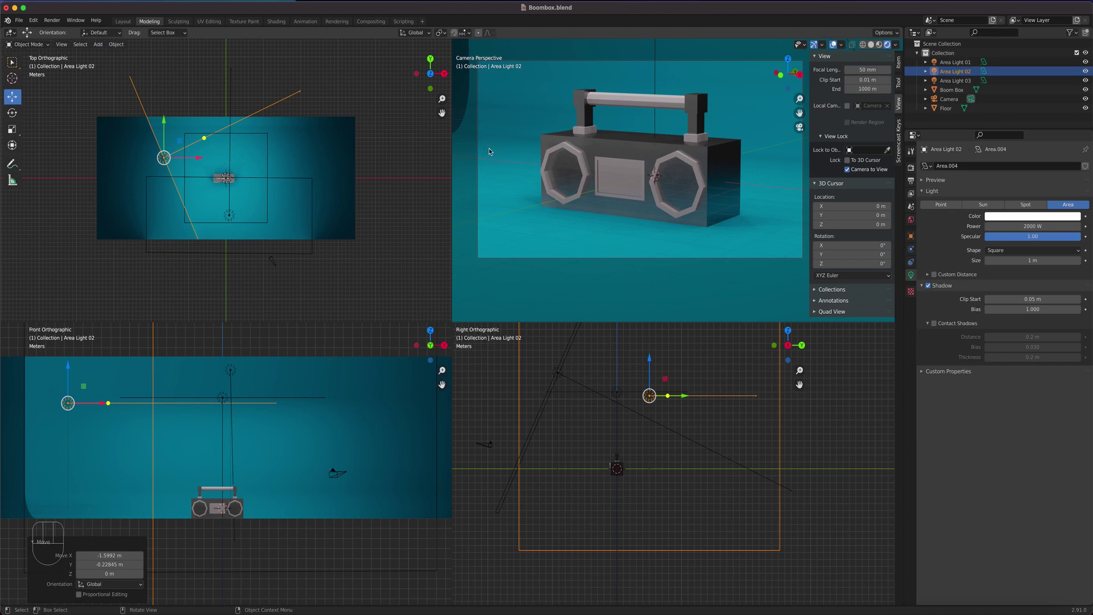
Render the boombox scene as an image and return to the main window.
{"action": "left_click", "coordinate": [52, 20]}
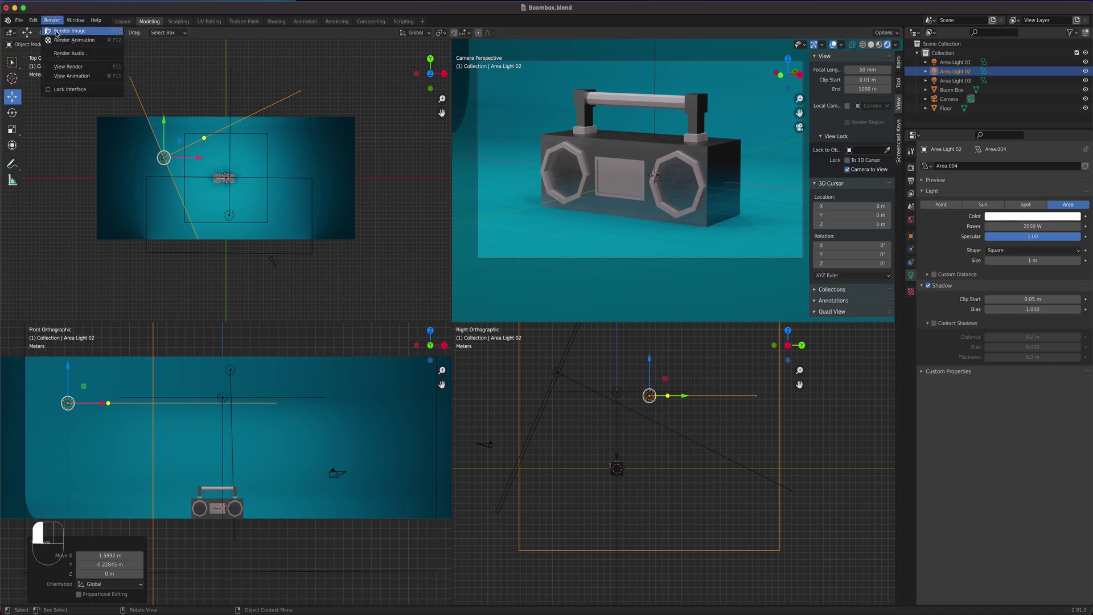
{"action": "left_click", "coordinate": [57, 33]}
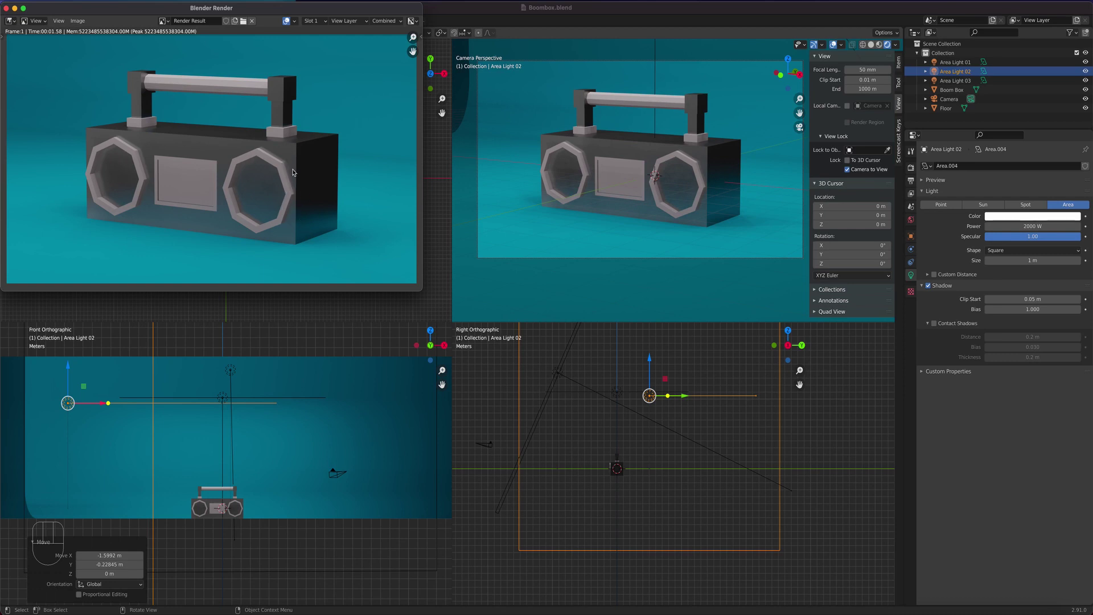
{"action": "left_click", "coordinate": [648, 158]}
Set the roughness of the boombox's Gray Metal material to 0.577 and darken its base color.
{"action": "left_click", "coordinate": [648, 159]}
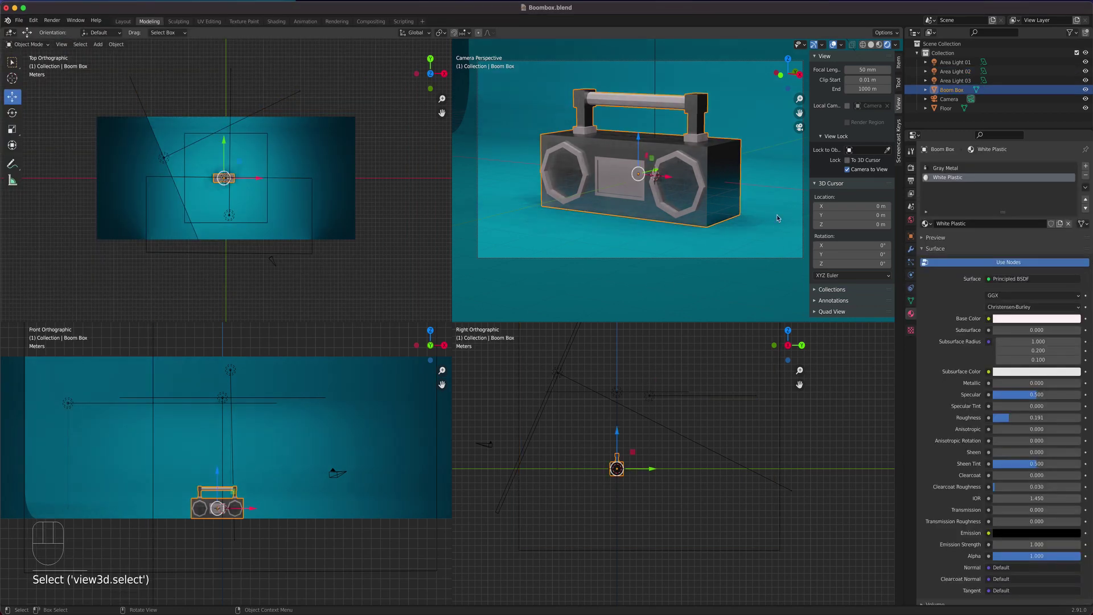
{"action": "left_click", "coordinate": [945, 168]}
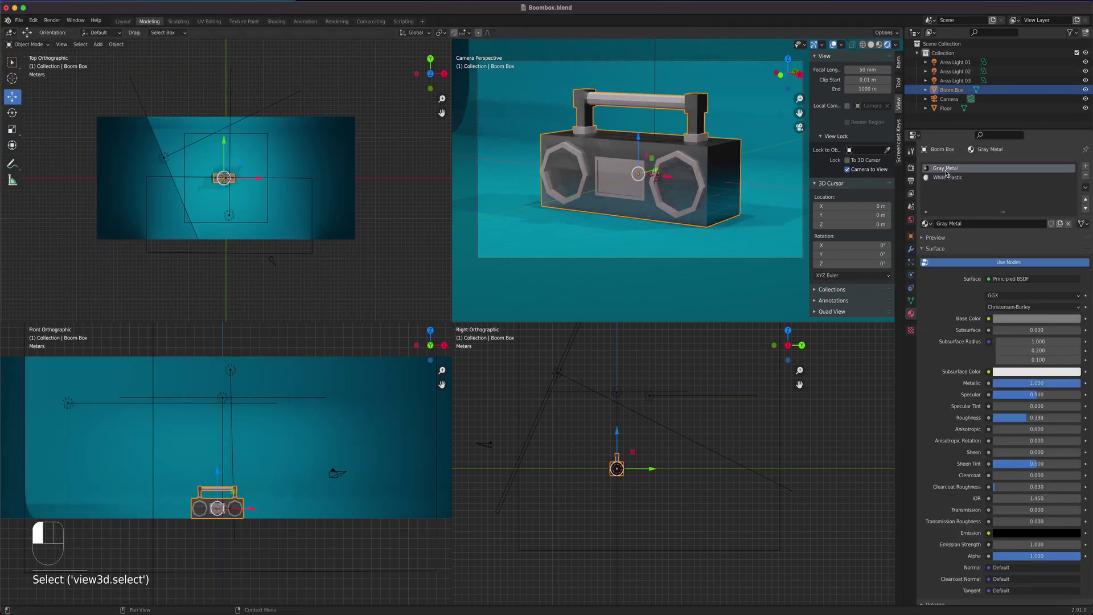
{"action": "left_click_drag", "start_coordinate": [1017, 421], "coordinate": [1035, 421]}
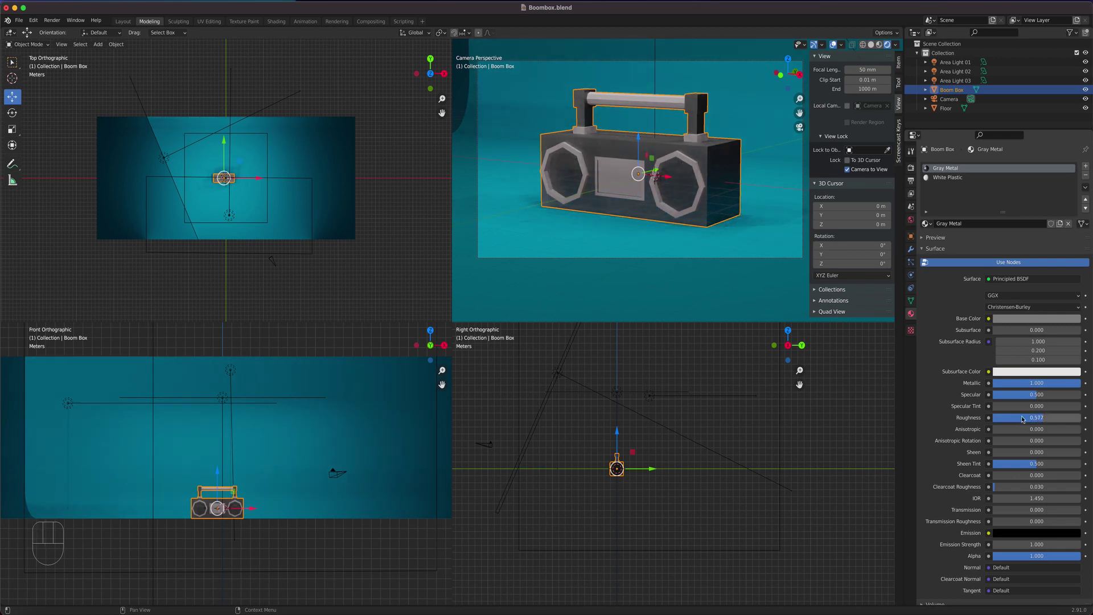
{"action": "left_click", "coordinate": [1039, 318]}
{"action": "left_click_drag", "start_coordinate": [1075, 226], "coordinate": [1074, 231]}
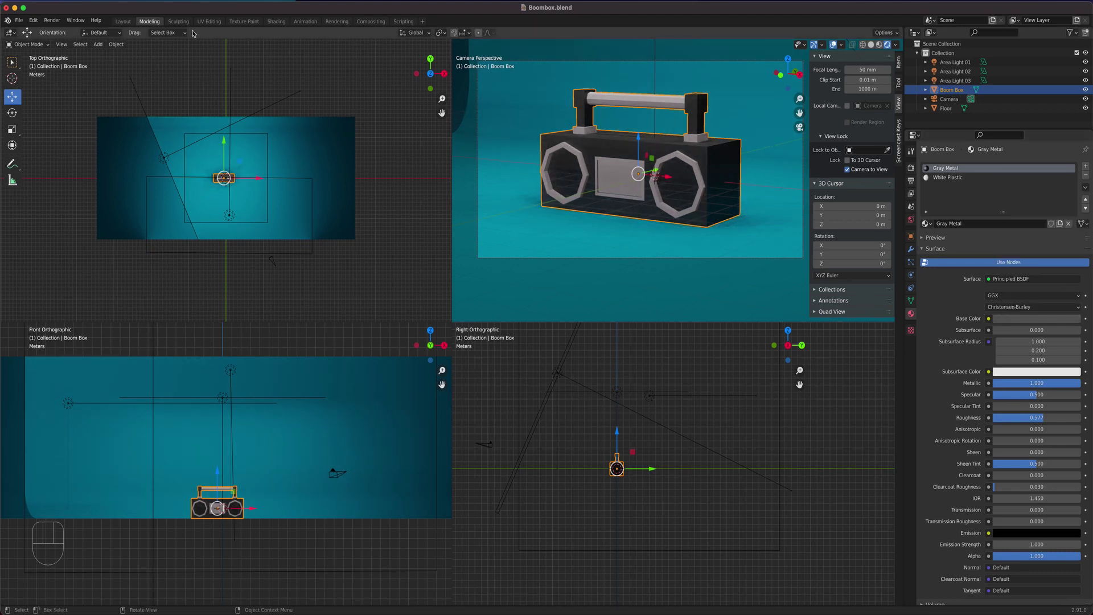
Render the image again with the darker boombox material and close the render window.
{"action": "left_click", "coordinate": [51, 20]}
{"action": "left_click", "coordinate": [59, 31]}
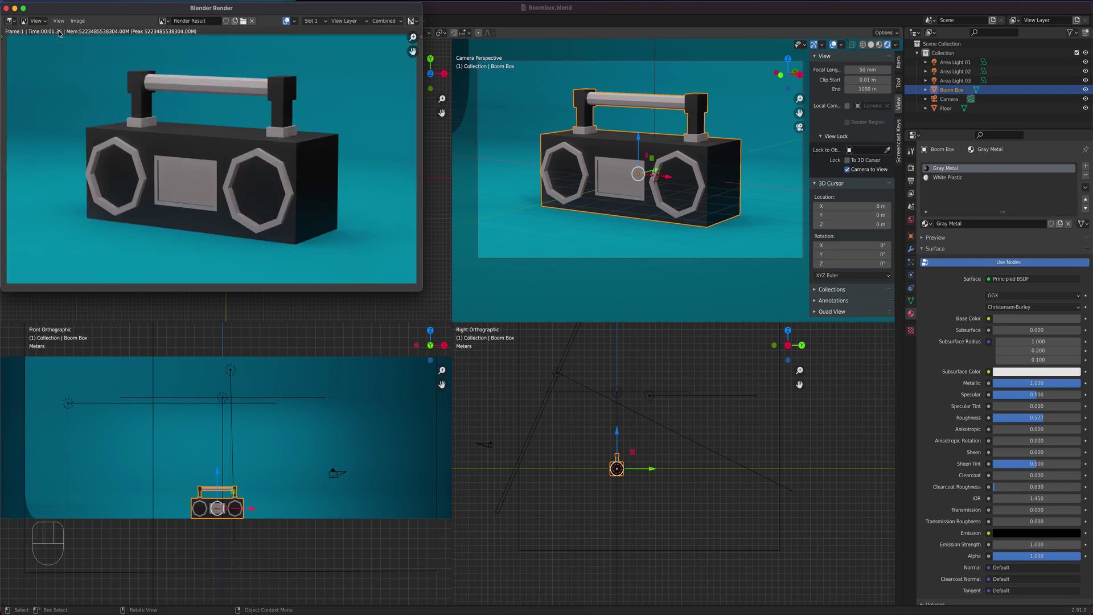
{"action": "left_click", "coordinate": [6, 8]}
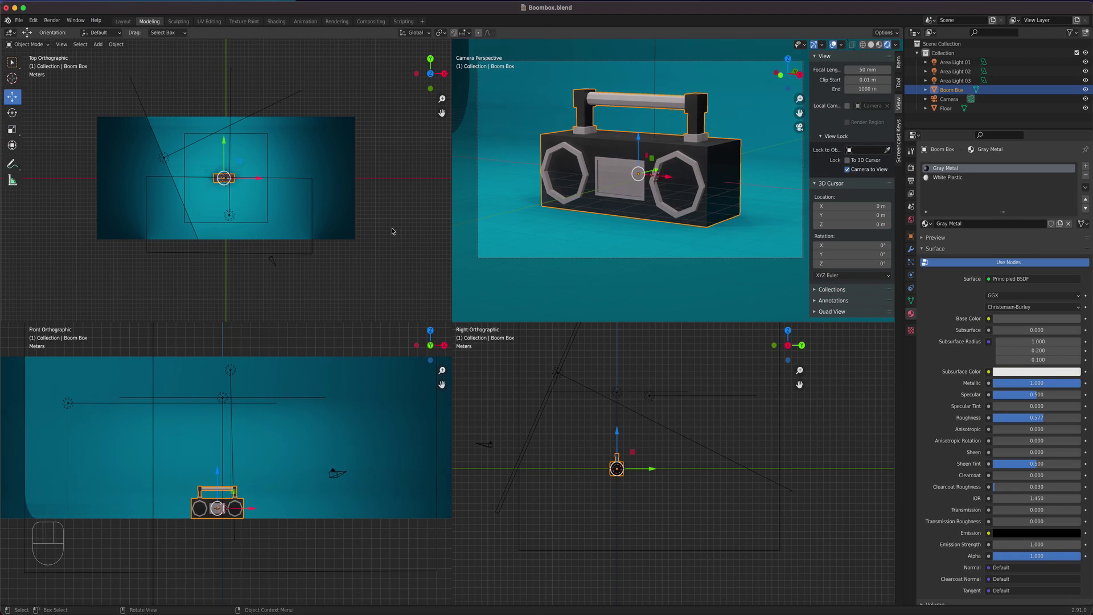
Examine the placement of the backdrop and area lights around the boombox from several angles, and return to the camera view.
{"action": "left_click", "coordinate": [350, 182]}
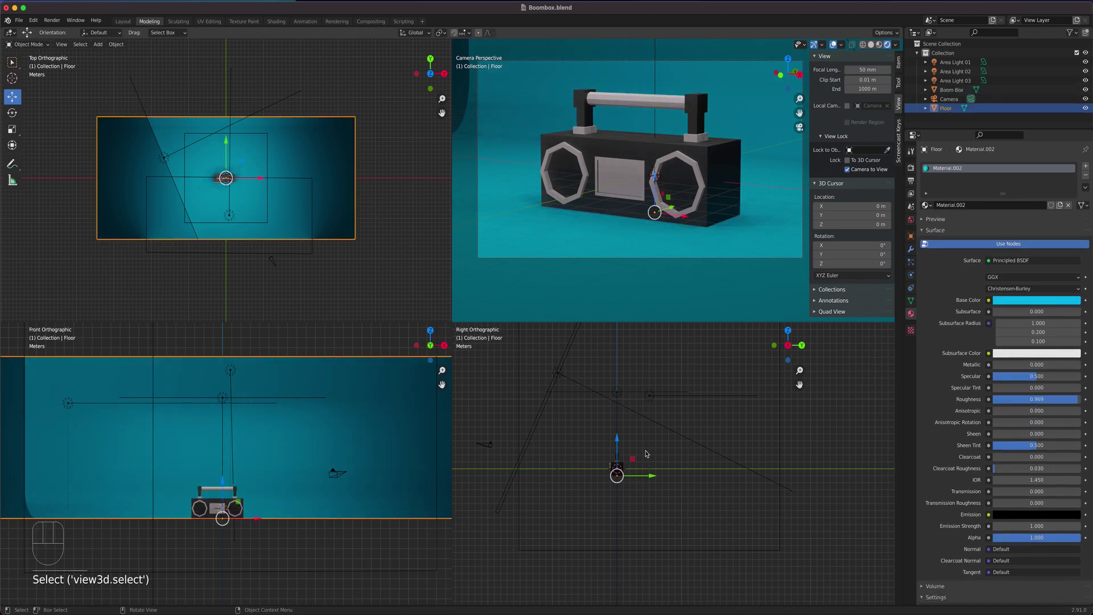
{"action": "key", "text": "KP_0"}
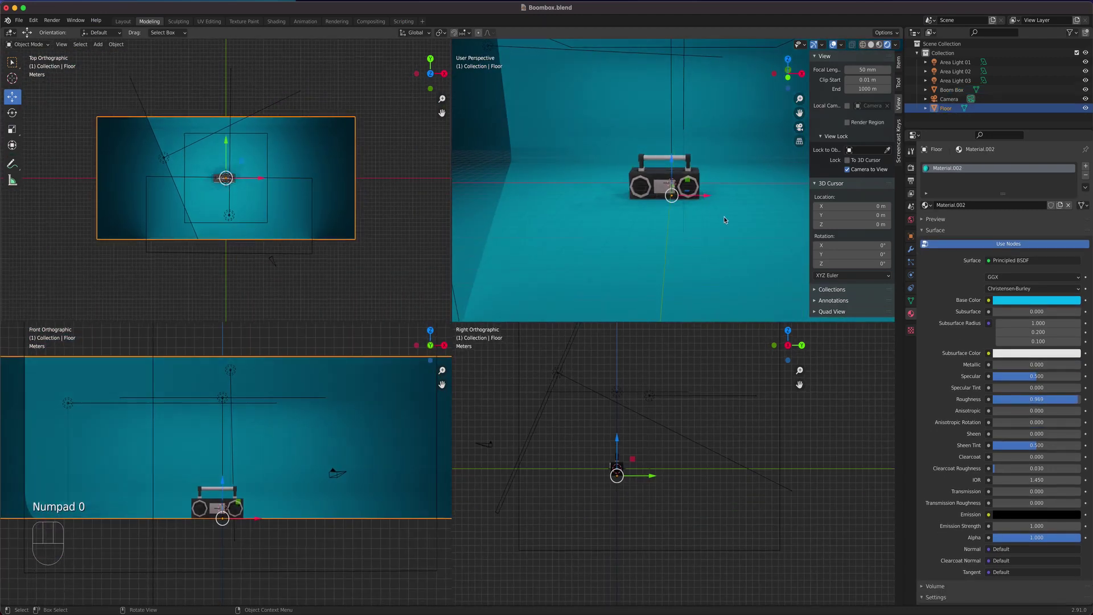
{"action": "middle_click_drag", "start_coordinate": [679, 188], "coordinate": [626, 192]}
{"action": "left_click", "coordinate": [694, 135]}
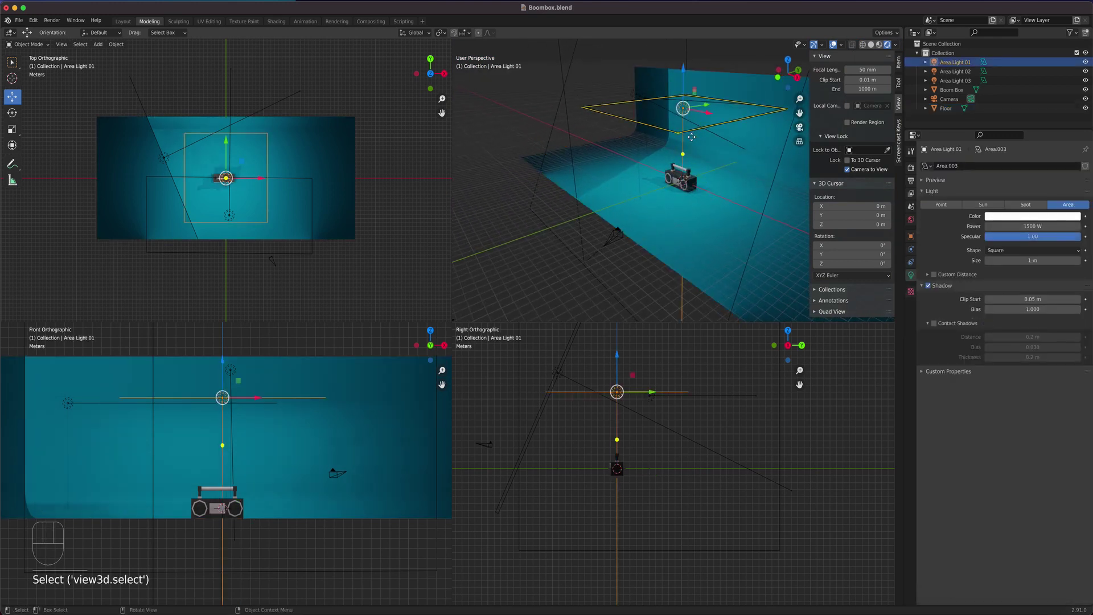
{"action": "mouse_move", "coordinate": [694, 135]}
{"action": "middle_mouse_down"}
{"action": "mouse_move", "coordinate": [719, 152]}
{"action": "mouse_move", "coordinate": [698, 156]}
{"action": "middle_mouse_up"}
{"action": "left_click", "coordinate": [506, 159]}
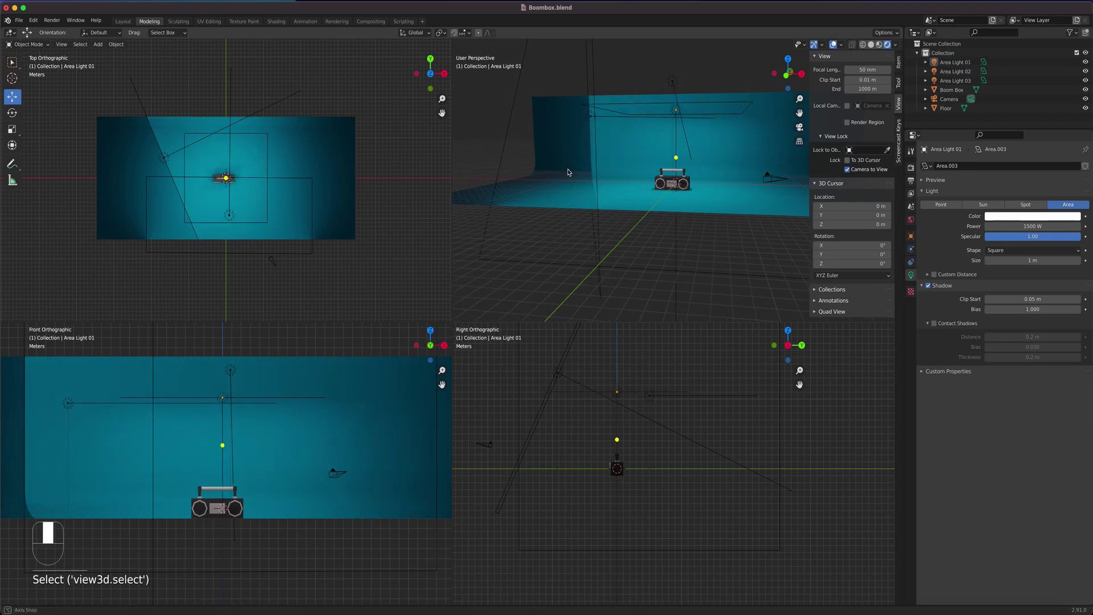
{"action": "left_click", "coordinate": [504, 168]}
{"action": "middle_click_drag", "start_coordinate": [504, 168], "coordinate": [577, 157]}
{"action": "left_click", "coordinate": [573, 159]}
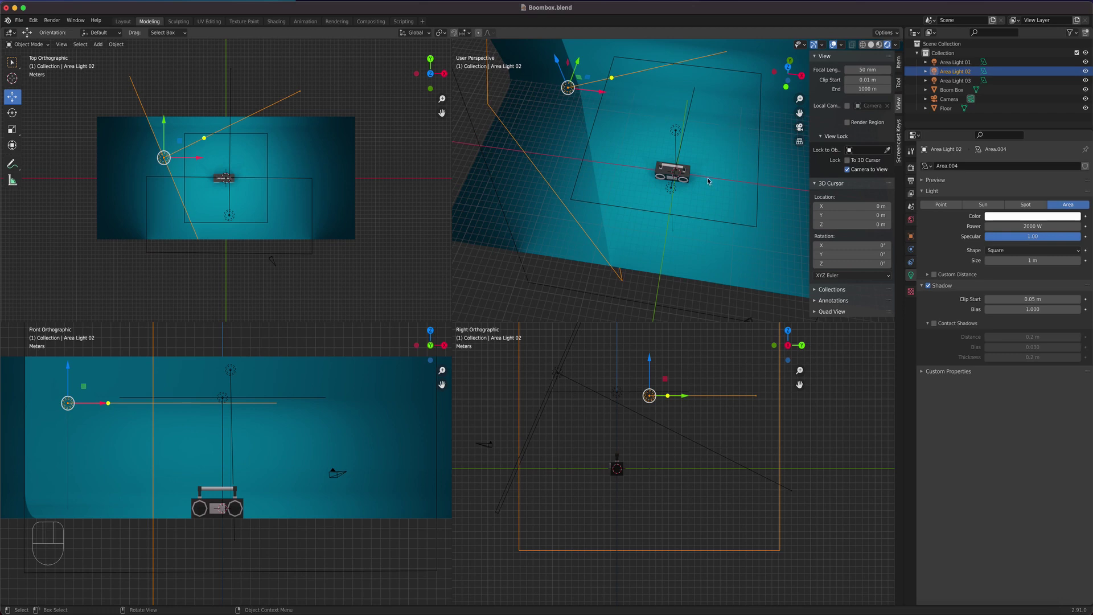
{"action": "key", "text": "KP_0"}
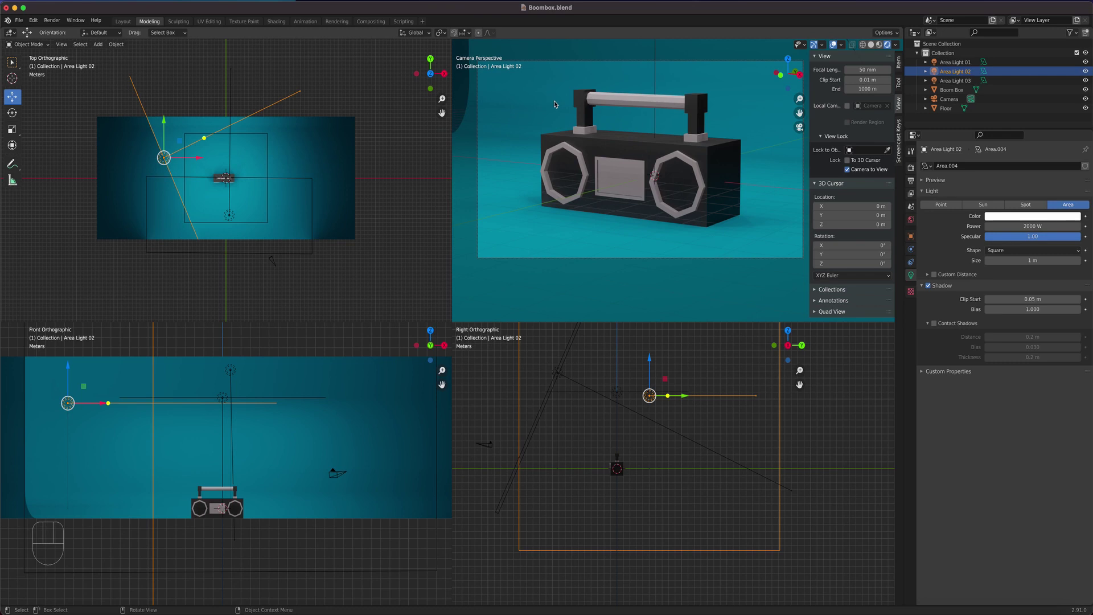
{"action": "left_click", "coordinate": [618, 175]}
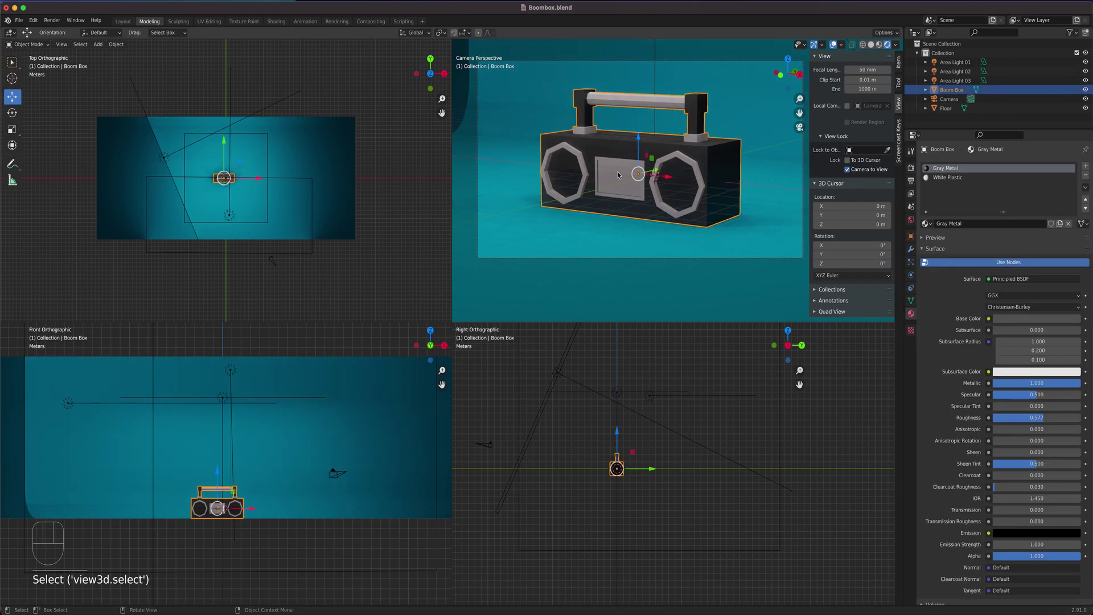
{"action": "left_click", "coordinate": [514, 124]}
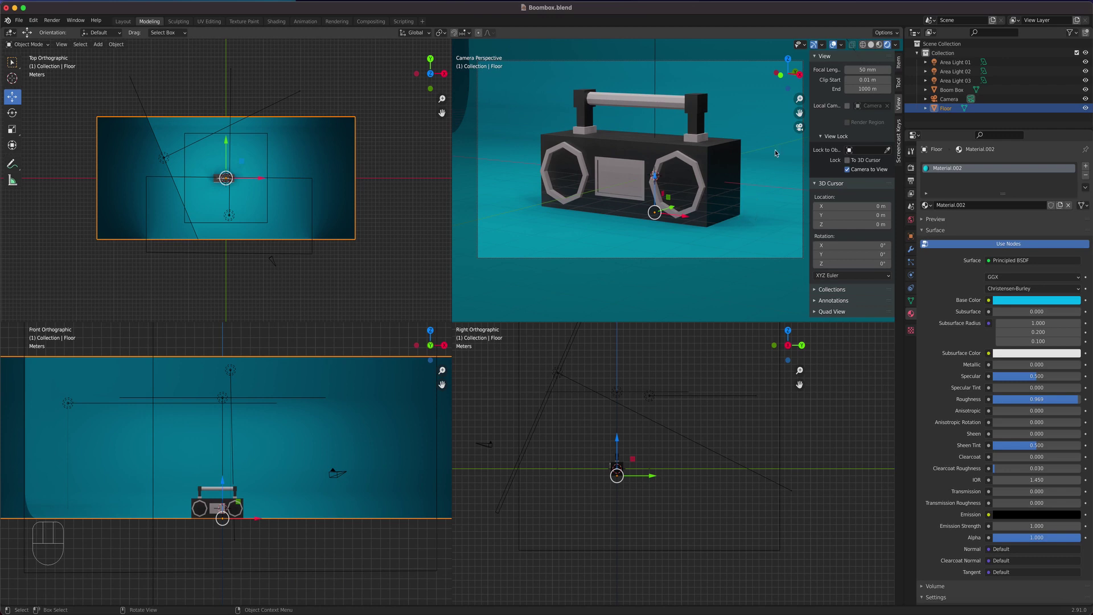
Try the Cycles render engine on the scene and switch back to Eevee.
{"action": "left_click", "coordinate": [744, 63]}
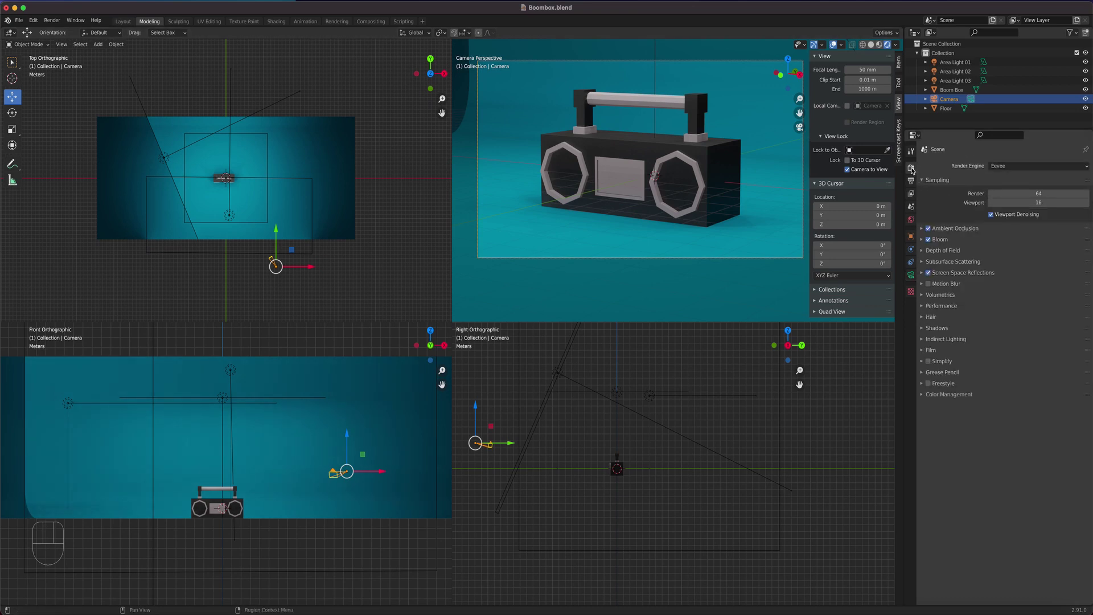
{"action": "left_click", "coordinate": [1013, 169]}
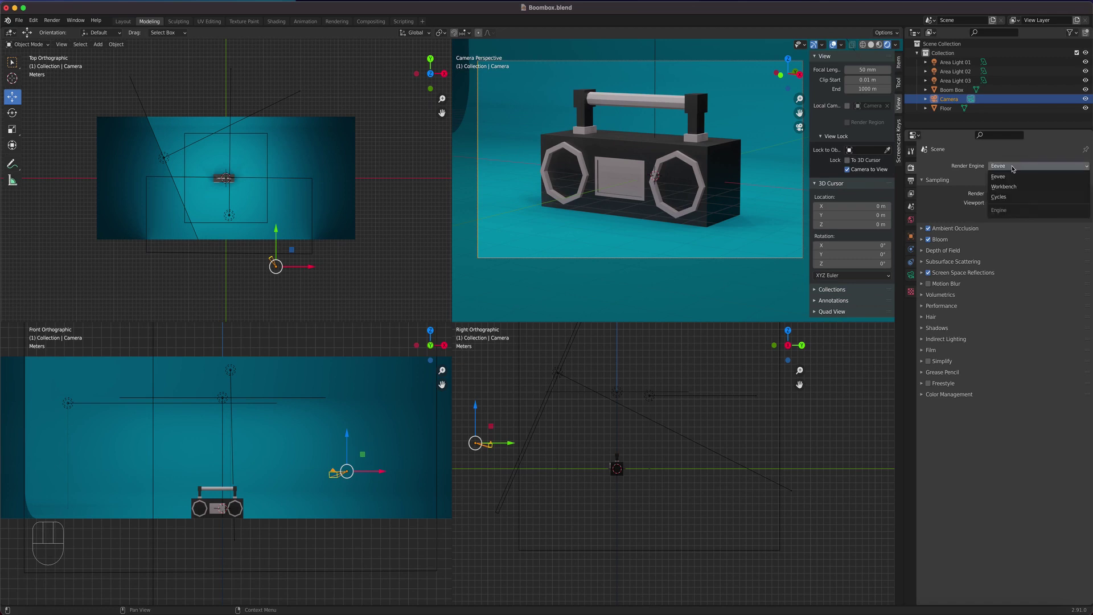
{"action": "left_click", "coordinate": [1012, 201]}
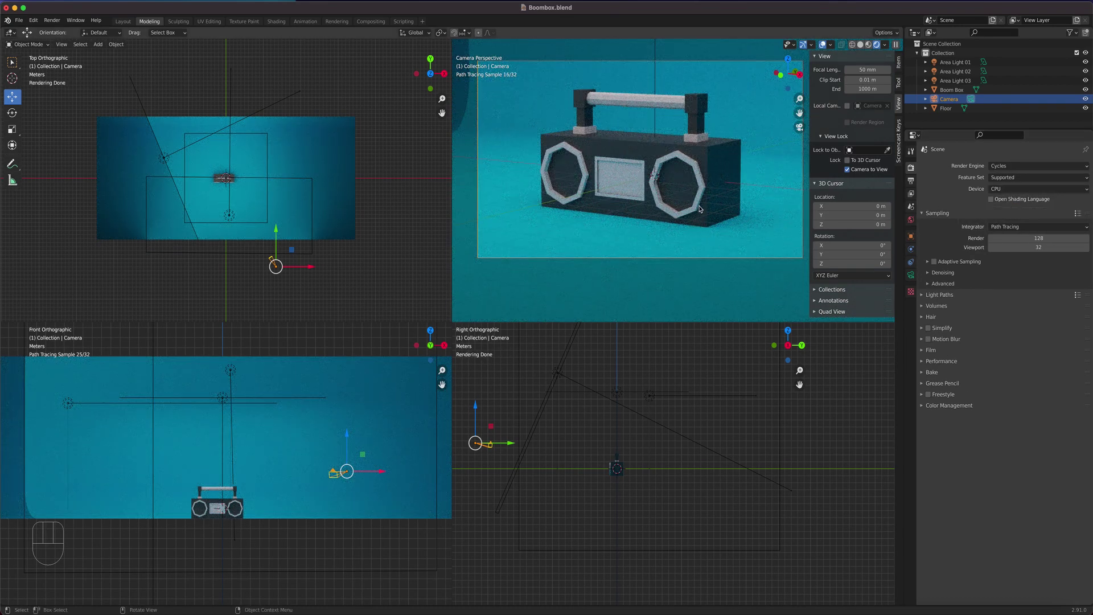
{"action": "left_click", "coordinate": [1026, 170]}
{"action": "left_click", "coordinate": [1023, 175]}
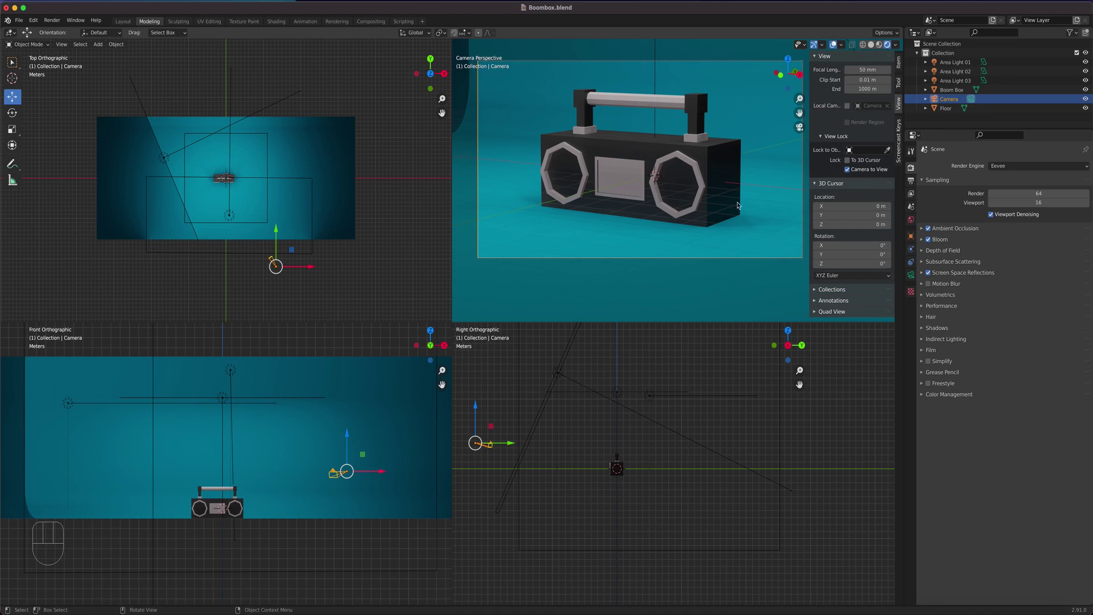
Expand the Bloom render settings and inspect the boombox closely from outside the camera view.
{"action": "left_click", "coordinate": [922, 241]}
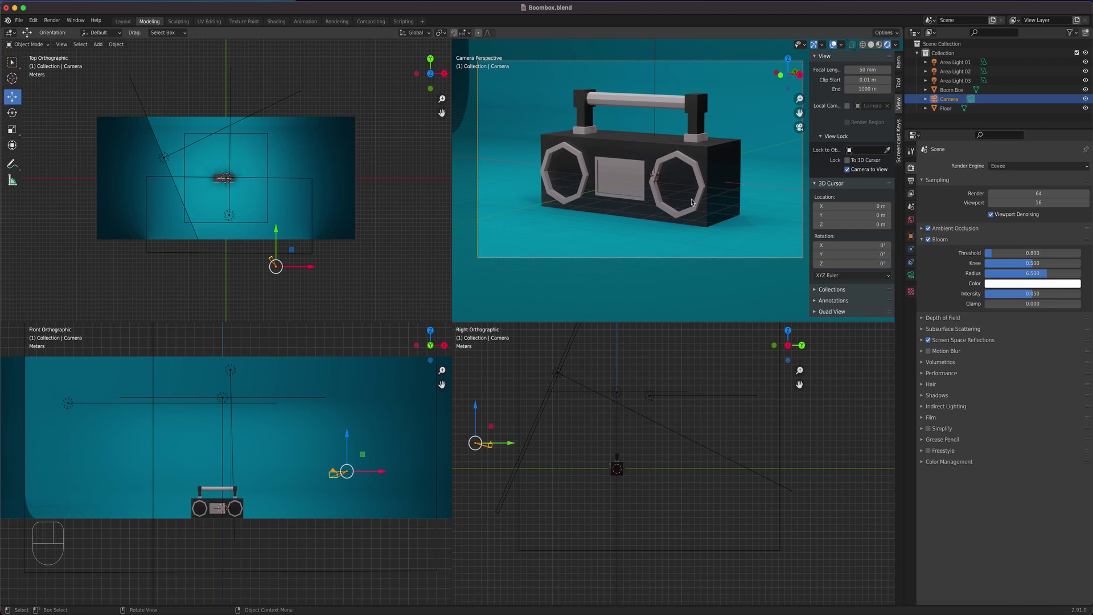
{"action": "key", "text": "KP_0"}
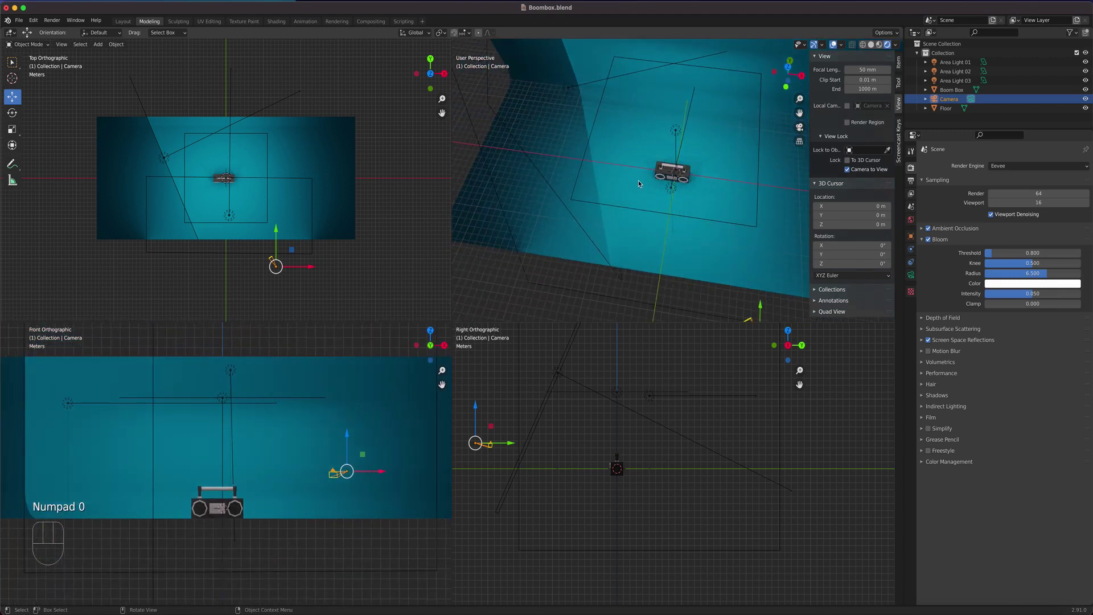
{"action": "middle_click_drag", "start_coordinate": [639, 183], "coordinate": [688, 166]}
{"action": "scroll", "coordinate": [689, 166], "scroll_direction": "up", "scroll_amount": 4}
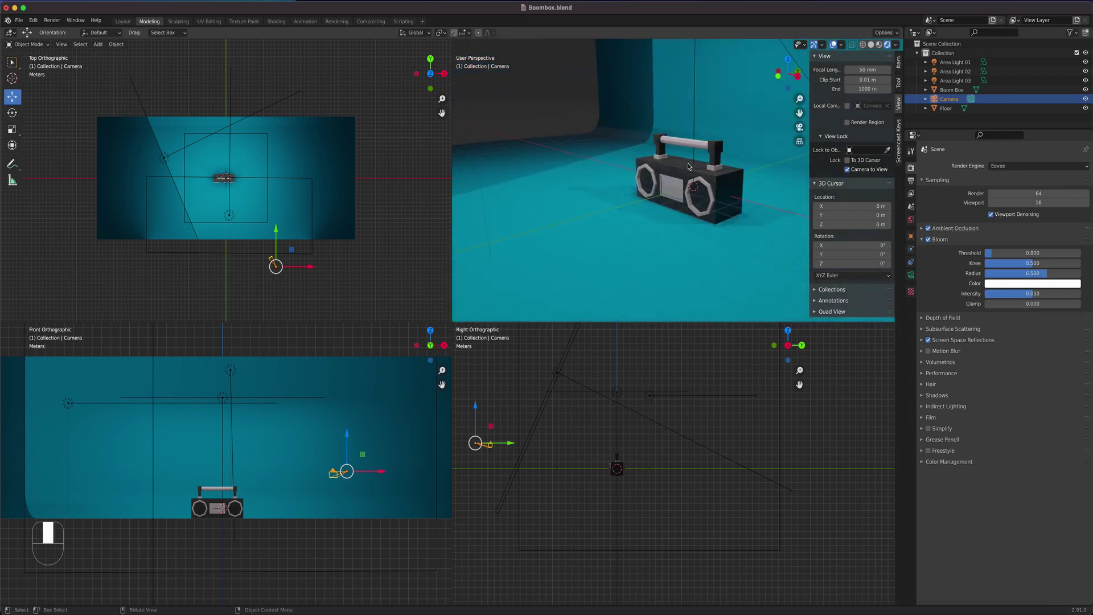
Return to the camera view and set the output's horizontal resolution to 1080 px for a square frame.
{"action": "key", "text": "KP_0"}
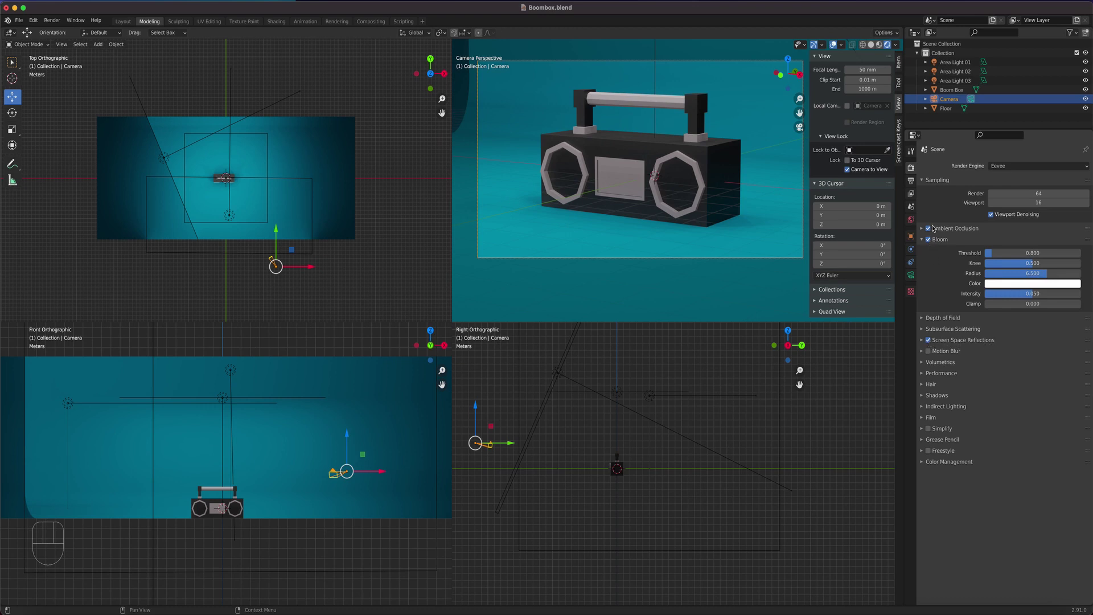
{"action": "left_click", "coordinate": [911, 181]}
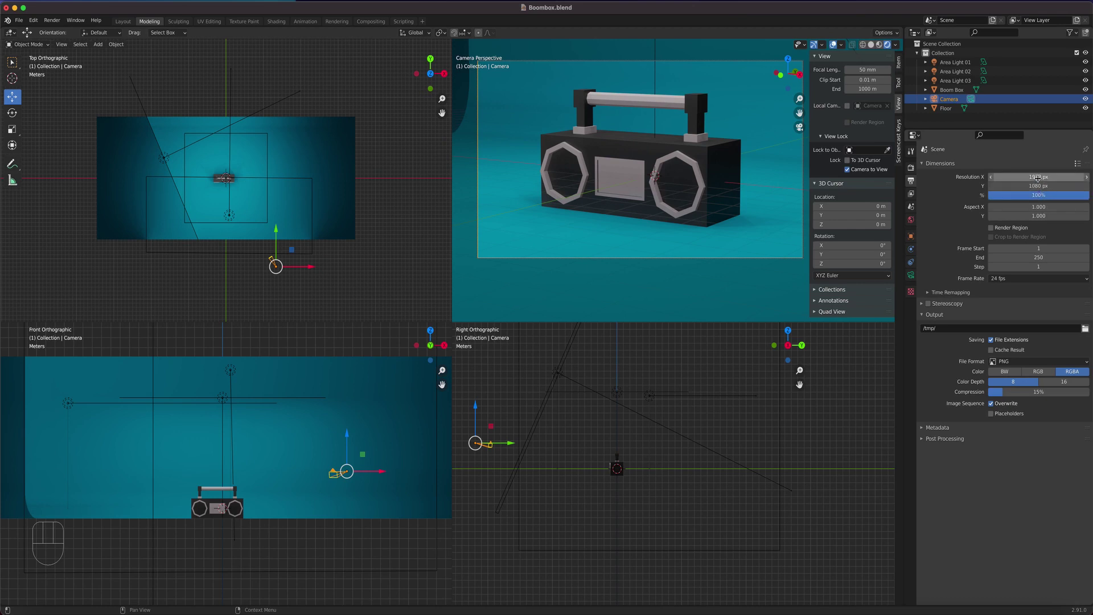
{"action": "left_click", "coordinate": [1037, 177]}
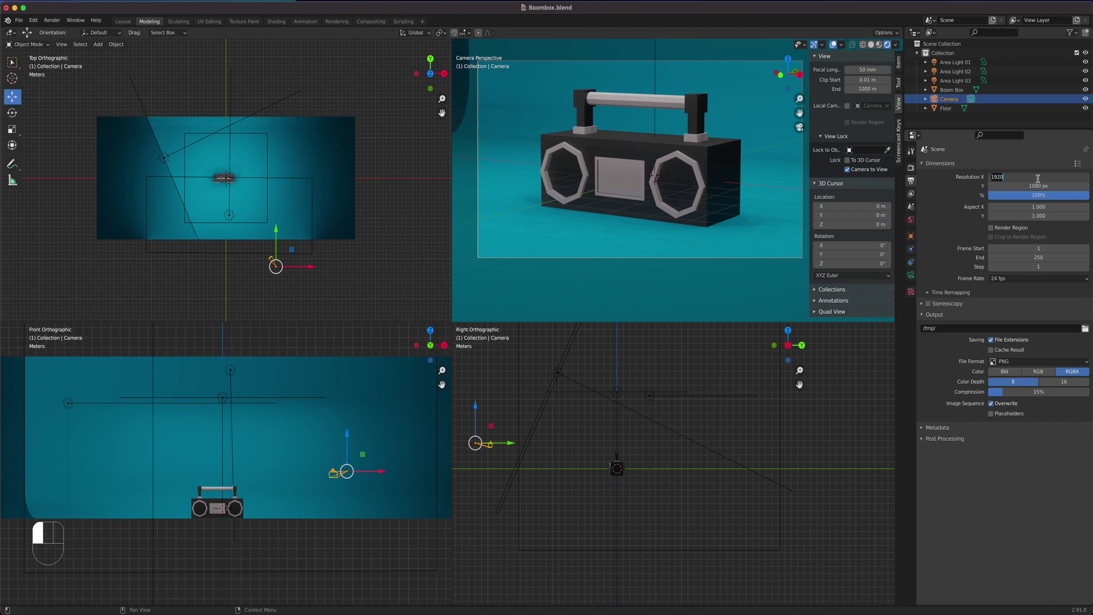
{"action": "type", "text": "1080"}
{"action": "key", "text": "Return"}
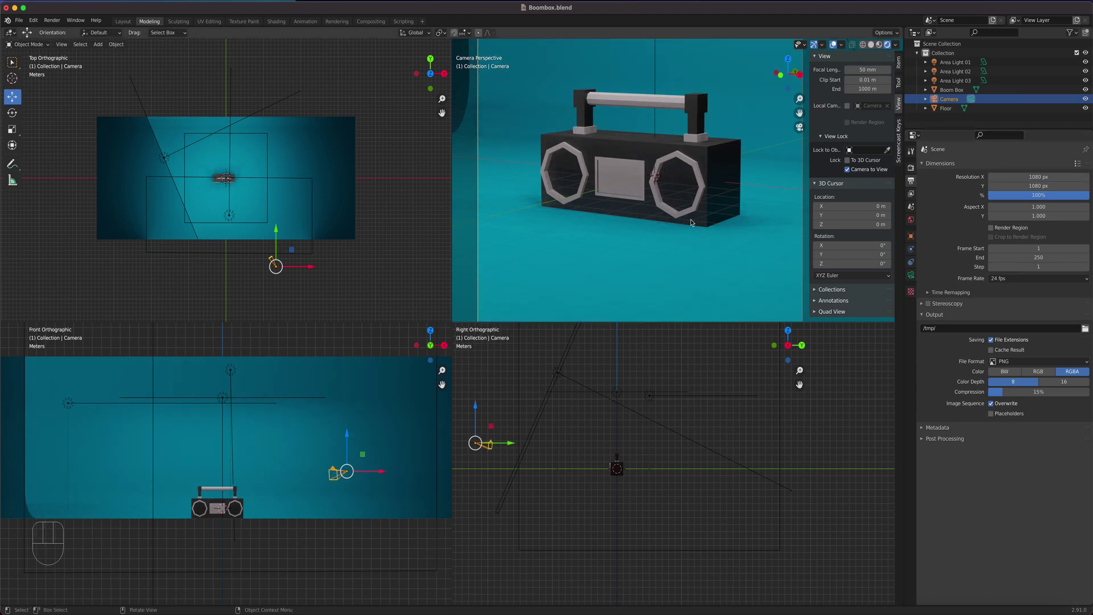
Reframe the camera on the boombox within the square frame, unlocking it from the view to fit the whole frame and relocking it.
{"action": "scroll", "coordinate": [712, 234], "scroll_direction": "down", "scroll_amount": 4}
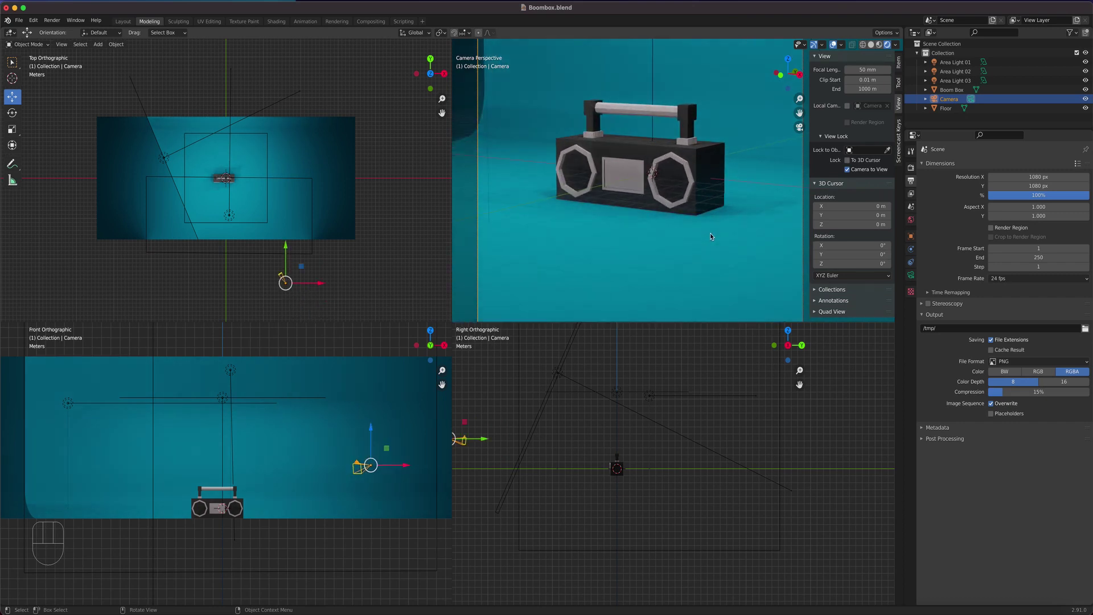
{"action": "left_click", "coordinate": [847, 169]}
{"action": "scroll", "coordinate": [722, 197], "scroll_direction": "down", "scroll_amount": 3}
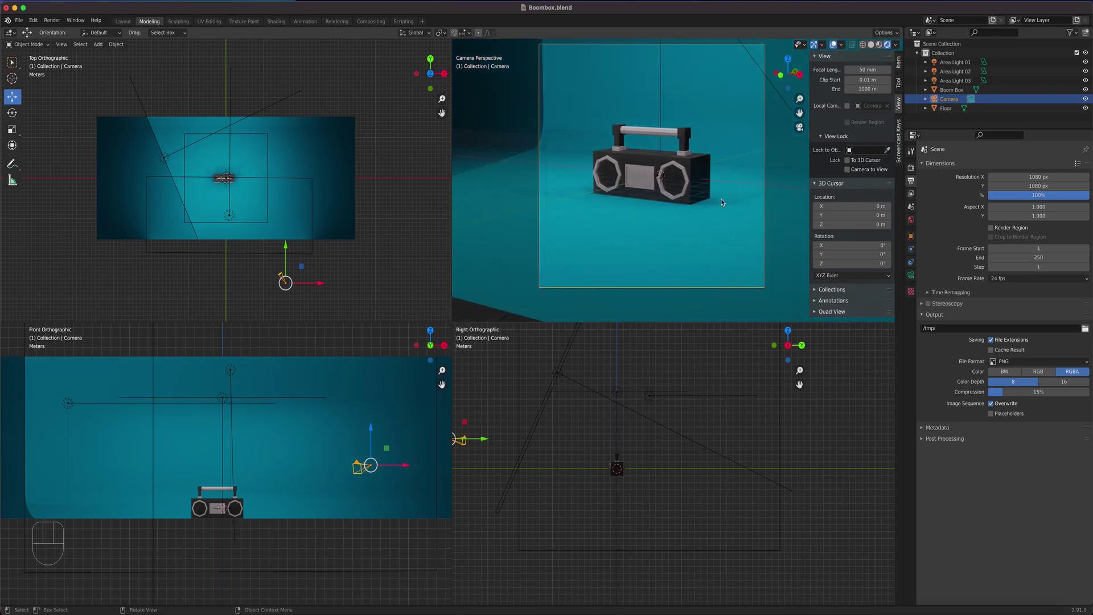
{"action": "left_click", "coordinate": [847, 170]}
{"action": "middle_click_drag", "start_coordinate": [712, 188], "coordinate": [658, 181]}
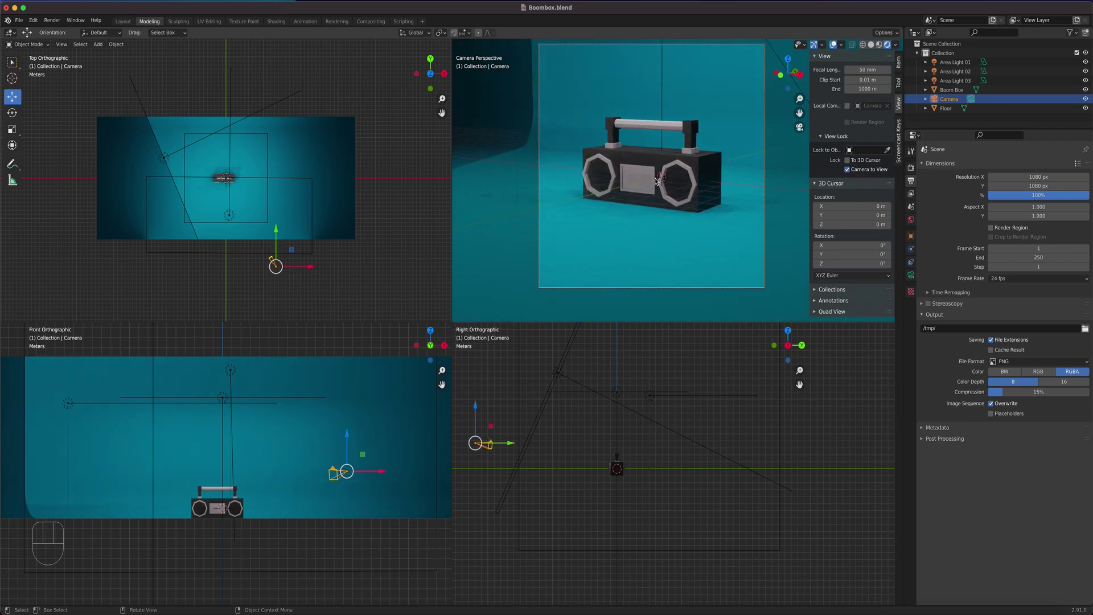
{"action": "scroll", "coordinate": [656, 181], "scroll_direction": "up", "scroll_amount": 2}
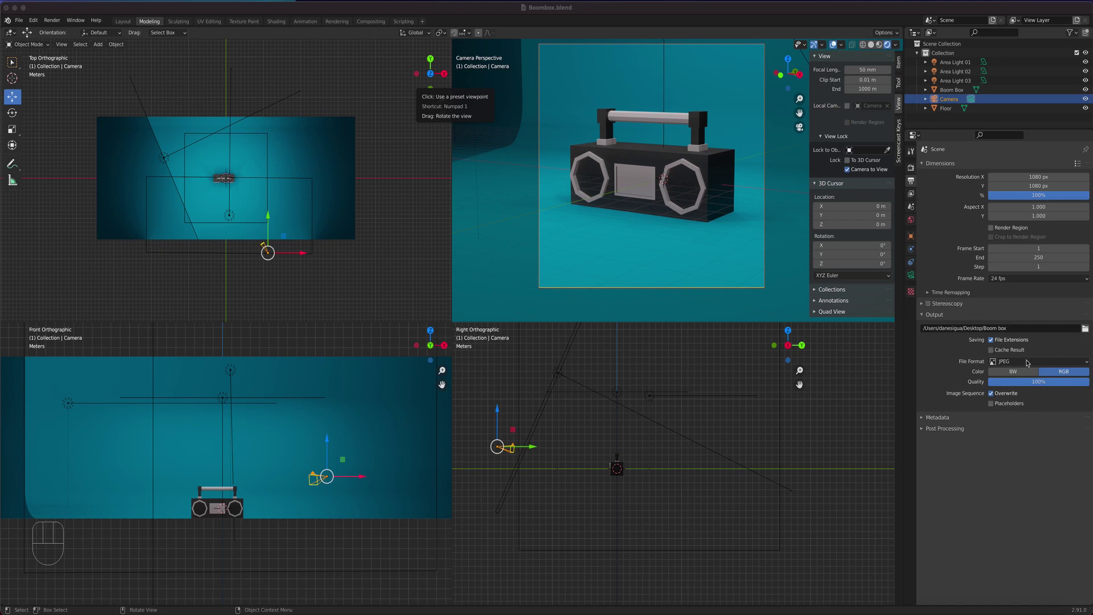
Render the square image of the boombox and move the render window clear of the workspace's corner.
{"action": "left_click", "coordinate": [54, 21]}
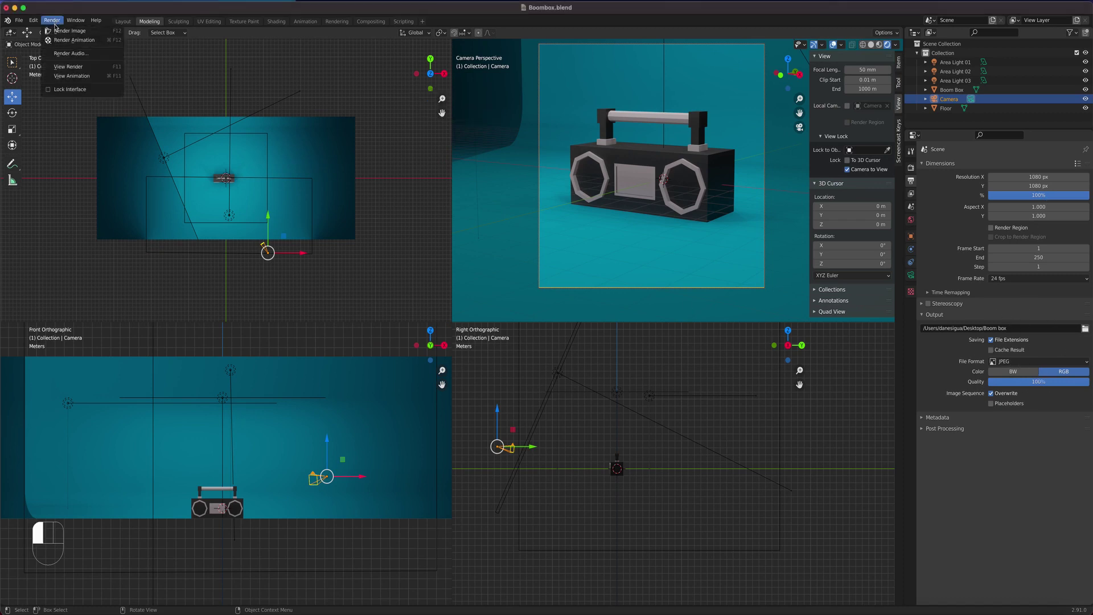
{"action": "left_click", "coordinate": [60, 30]}
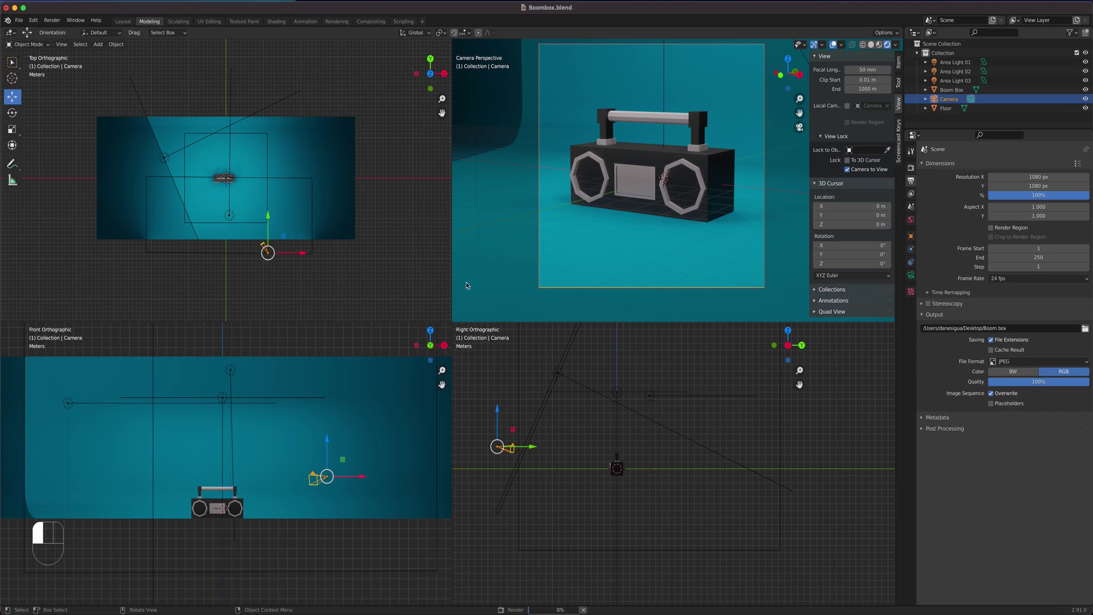
{"action": "left_click_drag", "start_coordinate": [165, 8], "coordinate": [352, 65]}
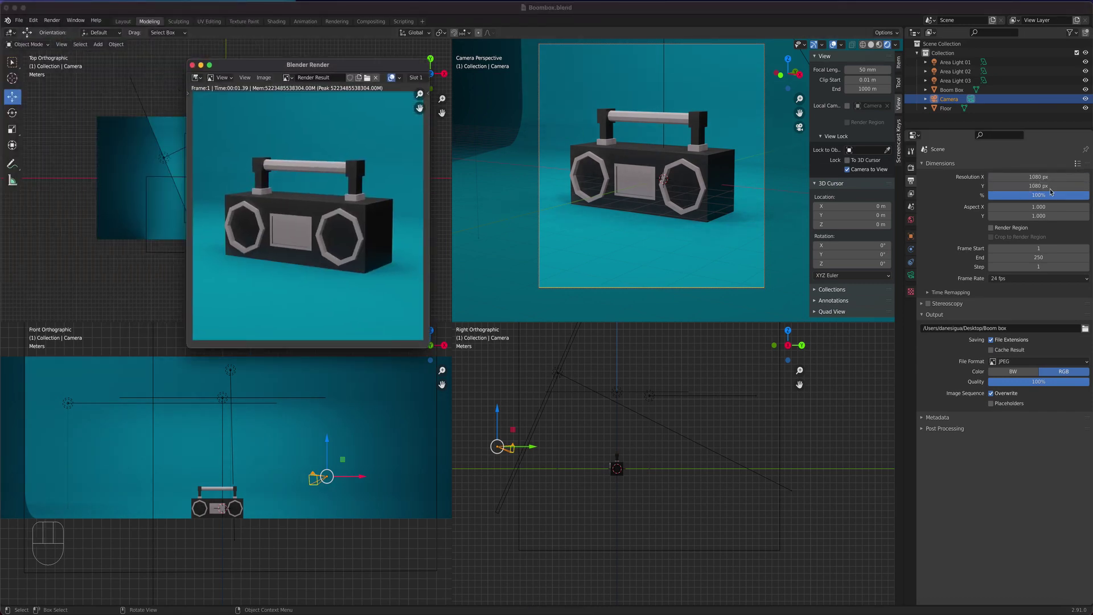
Save a copy of the render to the Desktop as the JPEG file Boombox.jpg.
{"action": "left_click", "coordinate": [264, 77]}
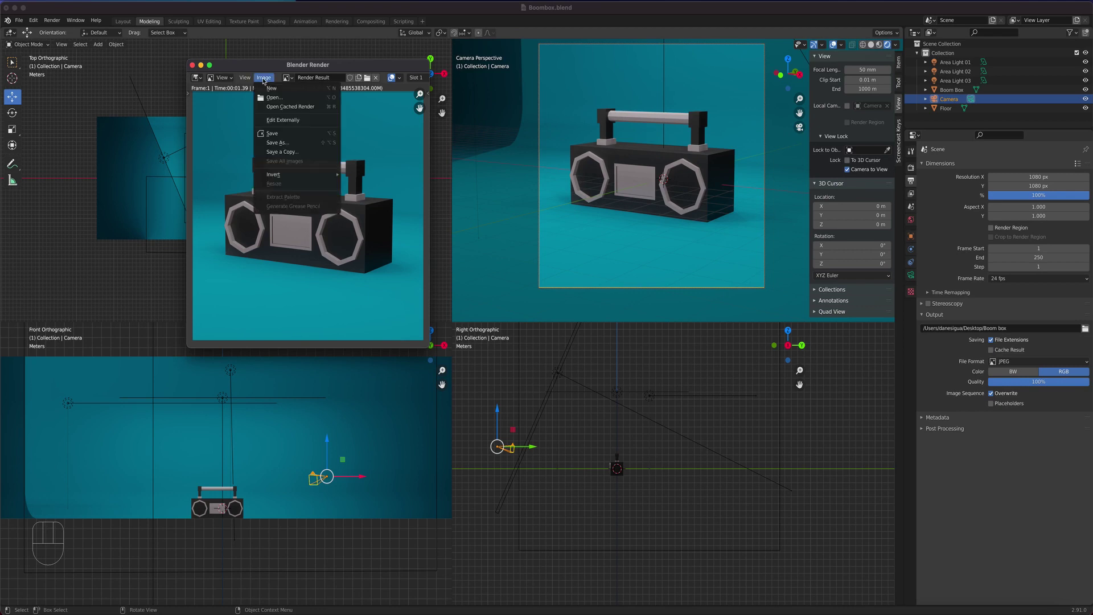
{"action": "left_click", "coordinate": [283, 152]}
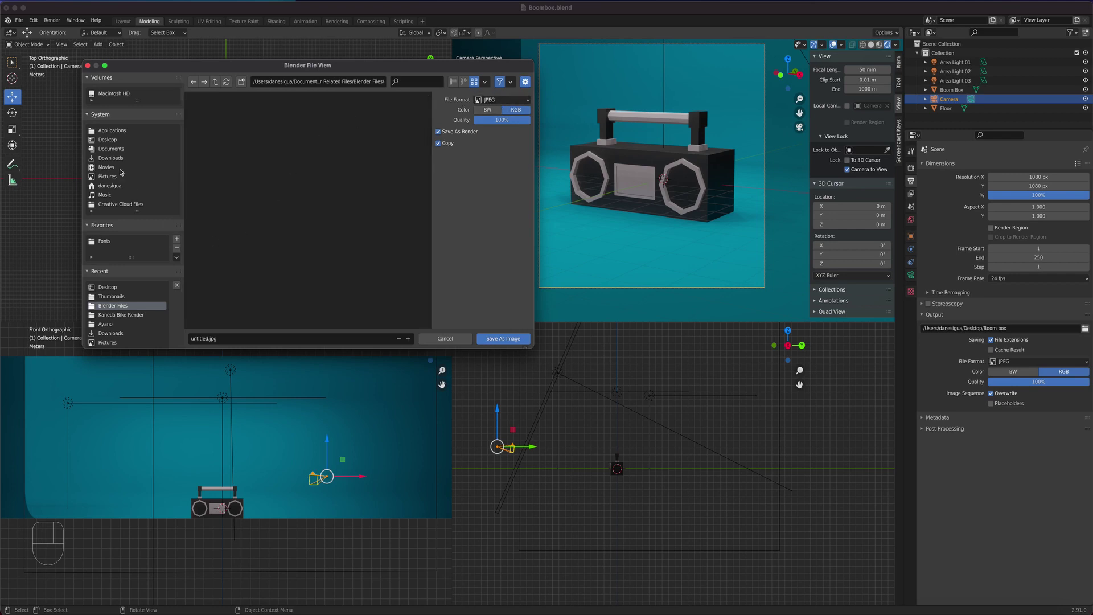
{"action": "left_click", "coordinate": [107, 140]}
{"action": "left_click", "coordinate": [231, 339]}
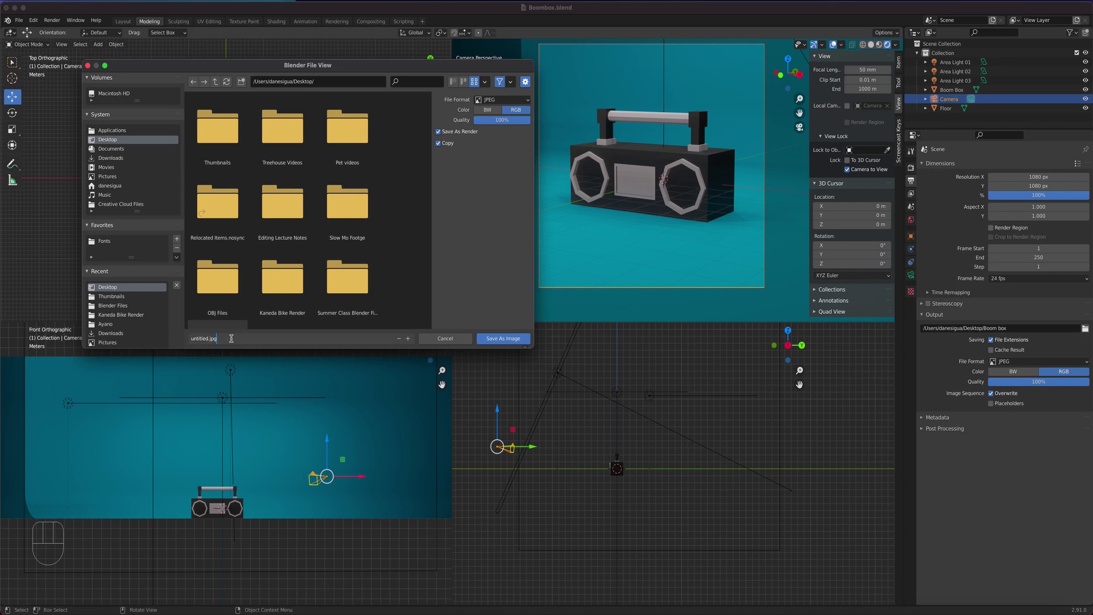
{"action": "key", "text": "ctrl+a"}
{"action": "type", "text": "Boom"}
{"action": "type", "text": "box"}
{"action": "left_click", "coordinate": [517, 341]}
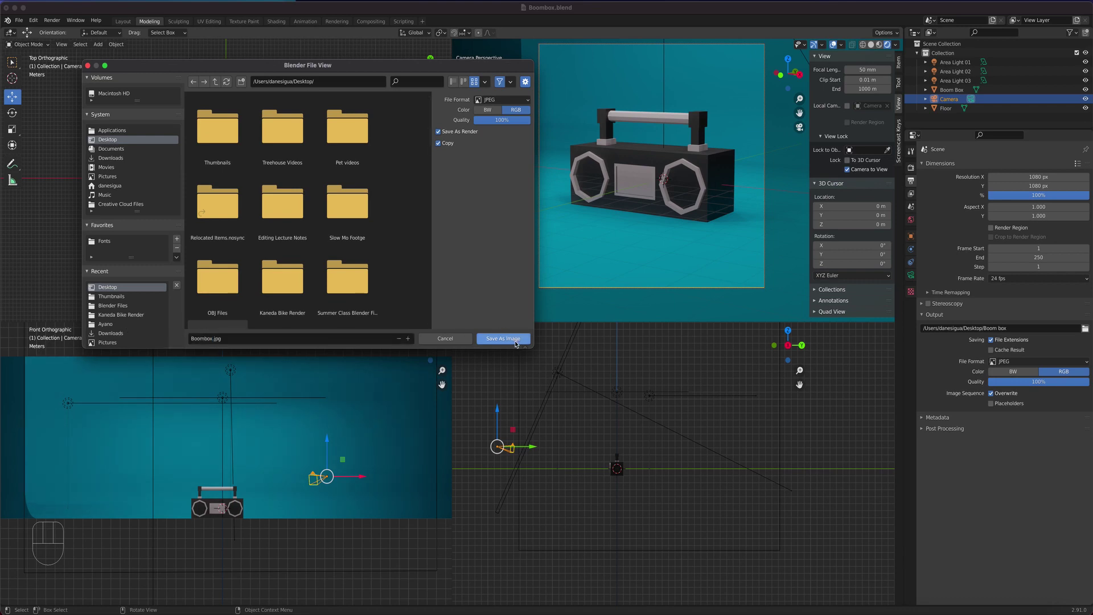
{"action": "left_click", "coordinate": [515, 340]}
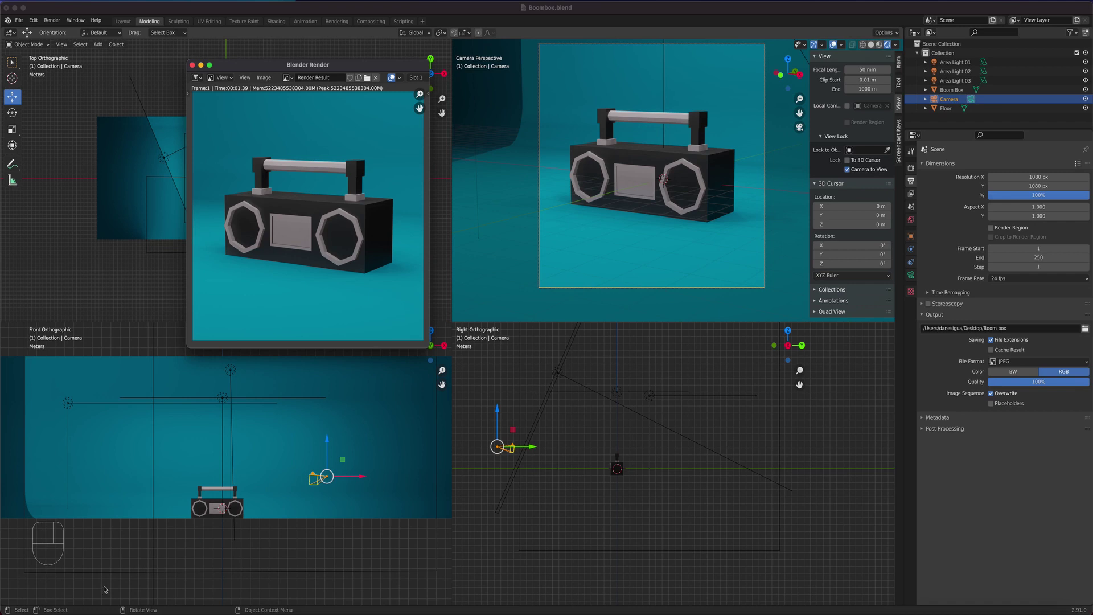
Switch to Finder, preview the saved Boombox.jpg on the Desktop, and close Blender's render window.
{"action": "key", "text": "super+alt+space"}
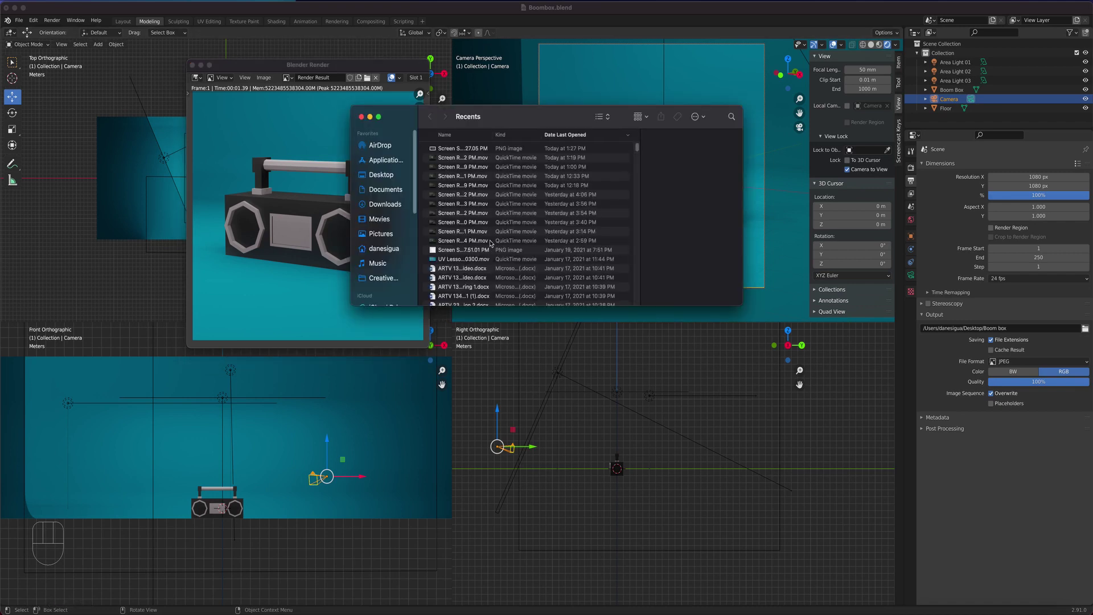
{"action": "left_click", "coordinate": [385, 175]}
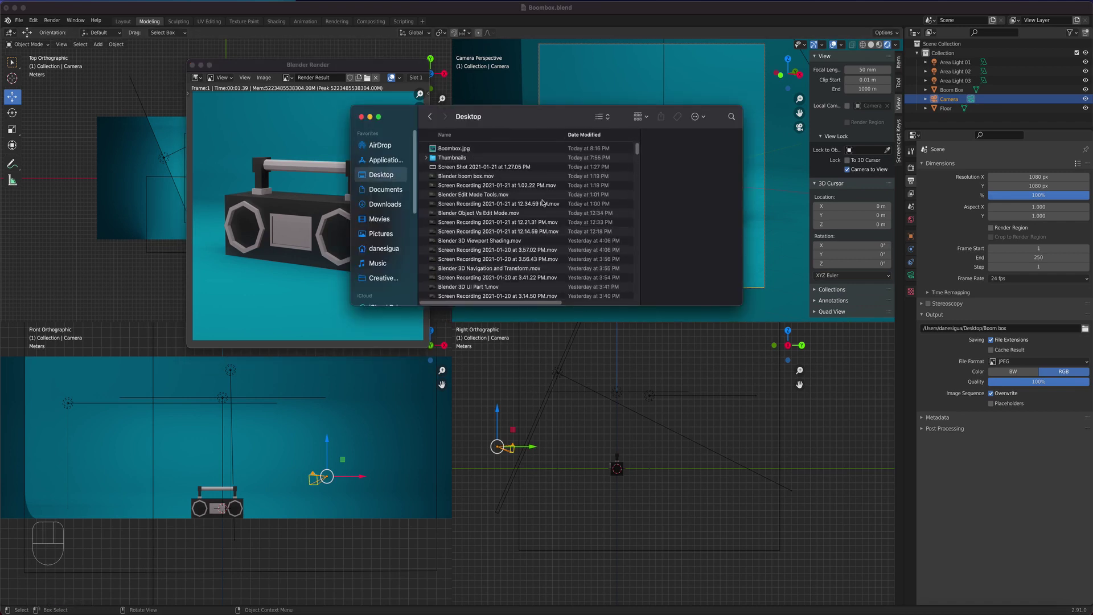
{"action": "left_click", "coordinate": [454, 148]}
{"action": "key", "text": "space"}
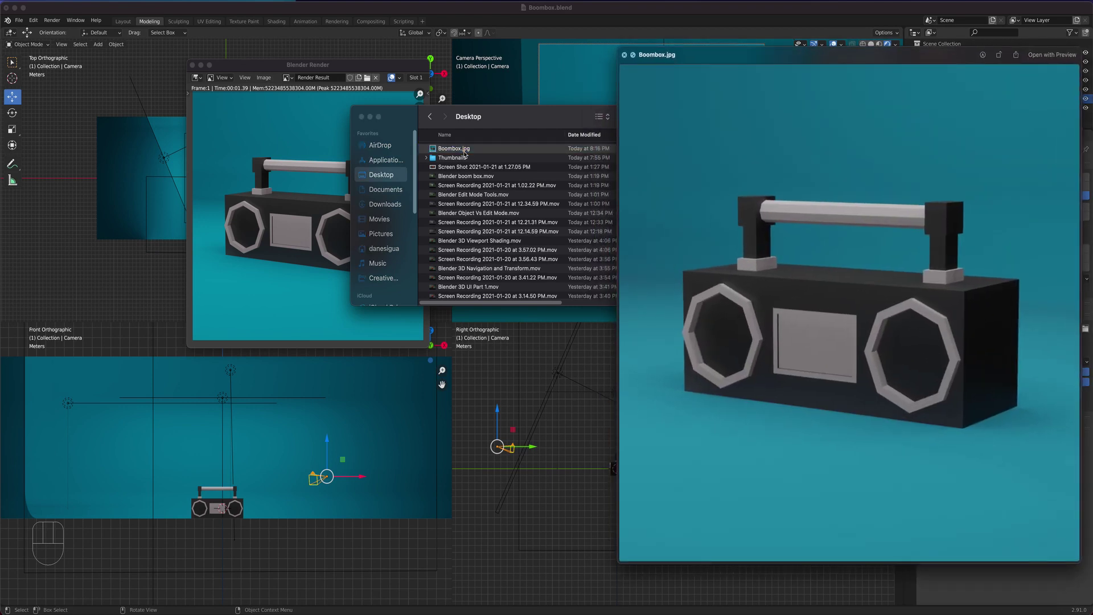
{"action": "key", "text": "space"}
{"action": "key", "text": "Down"}
{"action": "key", "text": "Down"}
{"action": "key", "text": "Down"}
{"action": "left_click_drag", "start_coordinate": [275, 68], "coordinate": [437, 93]}
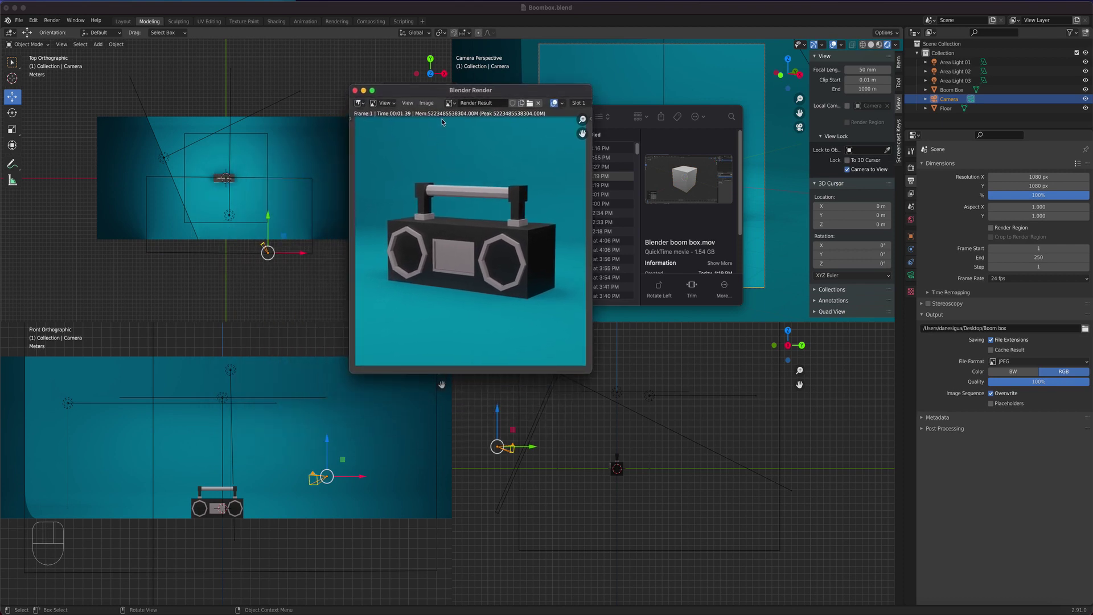
{"action": "left_click", "coordinate": [355, 90]}
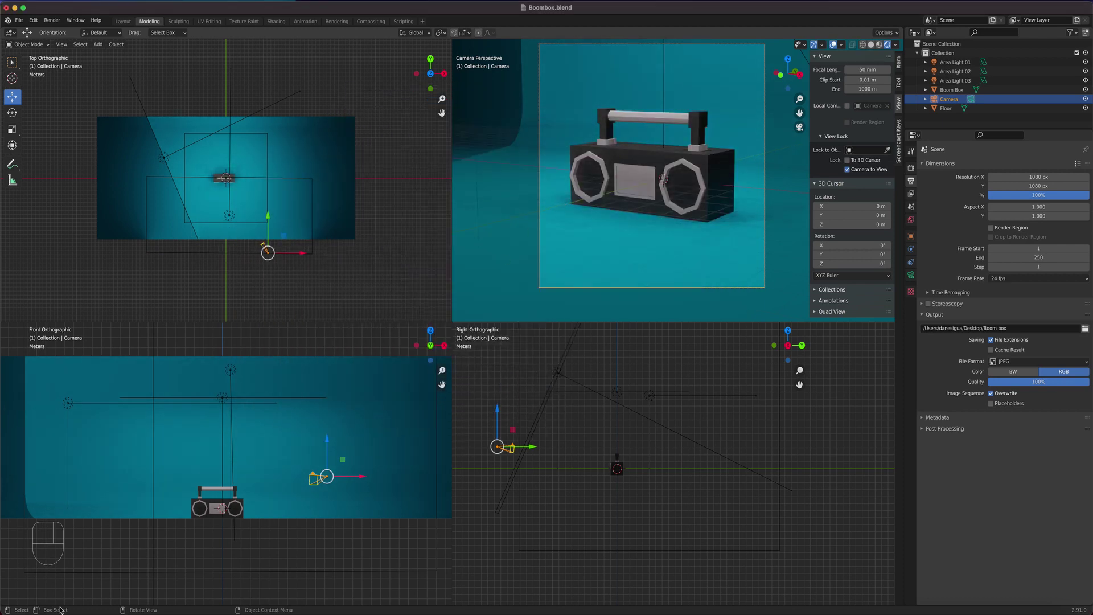
Open Boombox.jpg from the Desktop folder in Preview, inspect the saved render, and close the image.
{"action": "key", "text": "super+Tab"}
{"action": "left_click", "coordinate": [457, 149]}
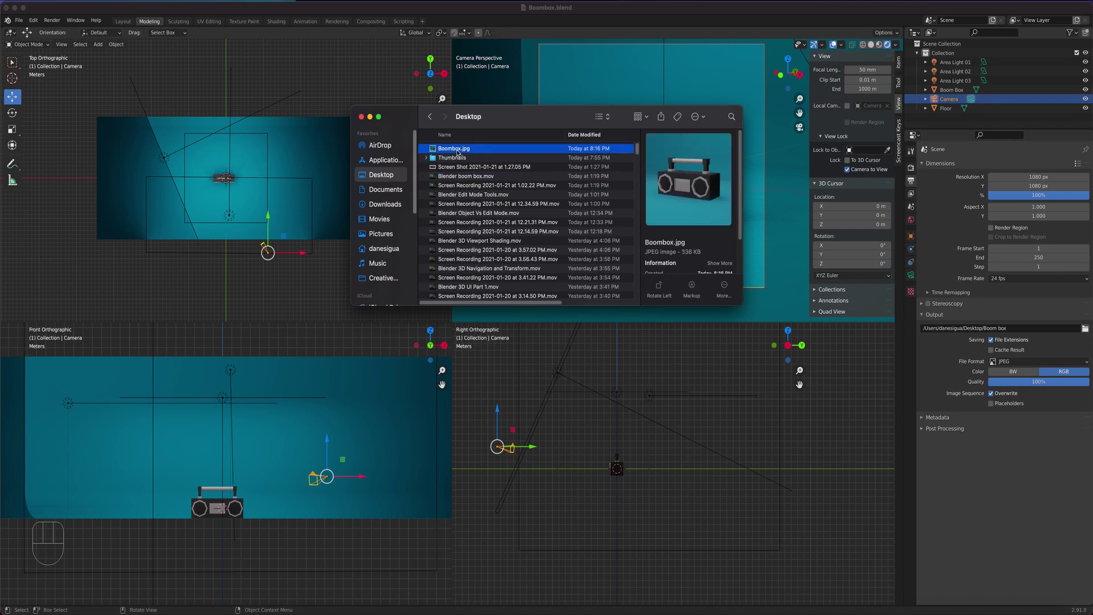
{"action": "double_click", "coordinate": [457, 149]}
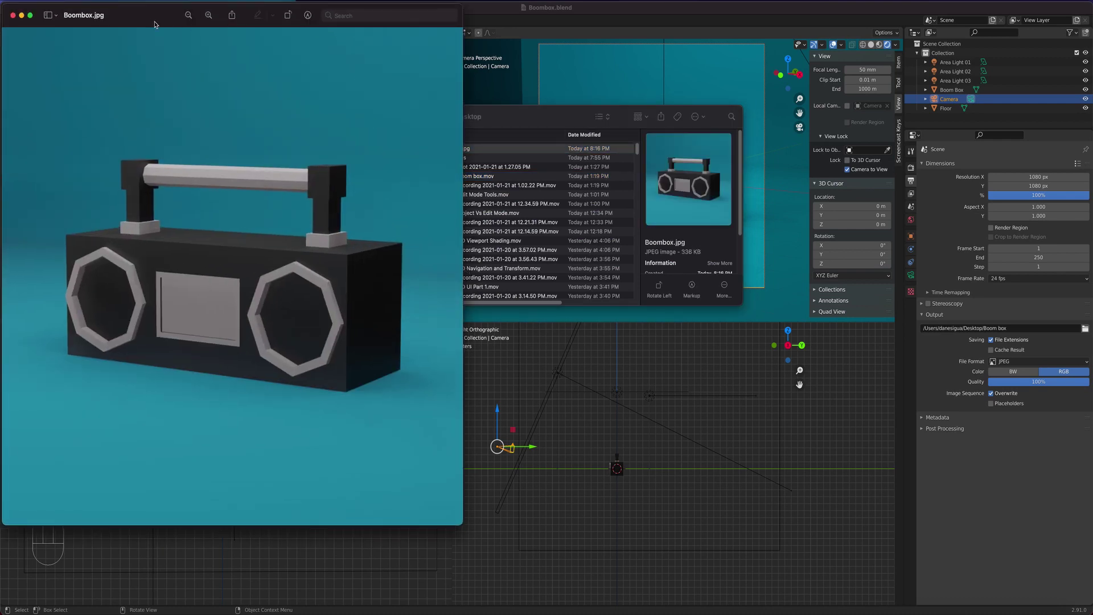
{"action": "left_click_drag", "start_coordinate": [155, 24], "coordinate": [365, 59]}
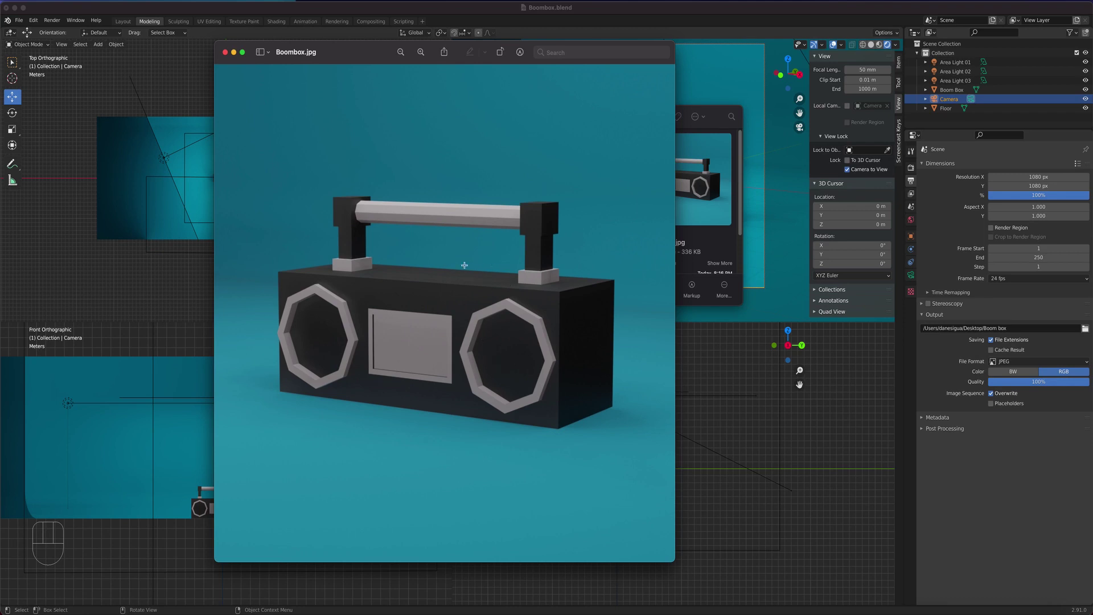
{"action": "left_click", "coordinate": [225, 51]}
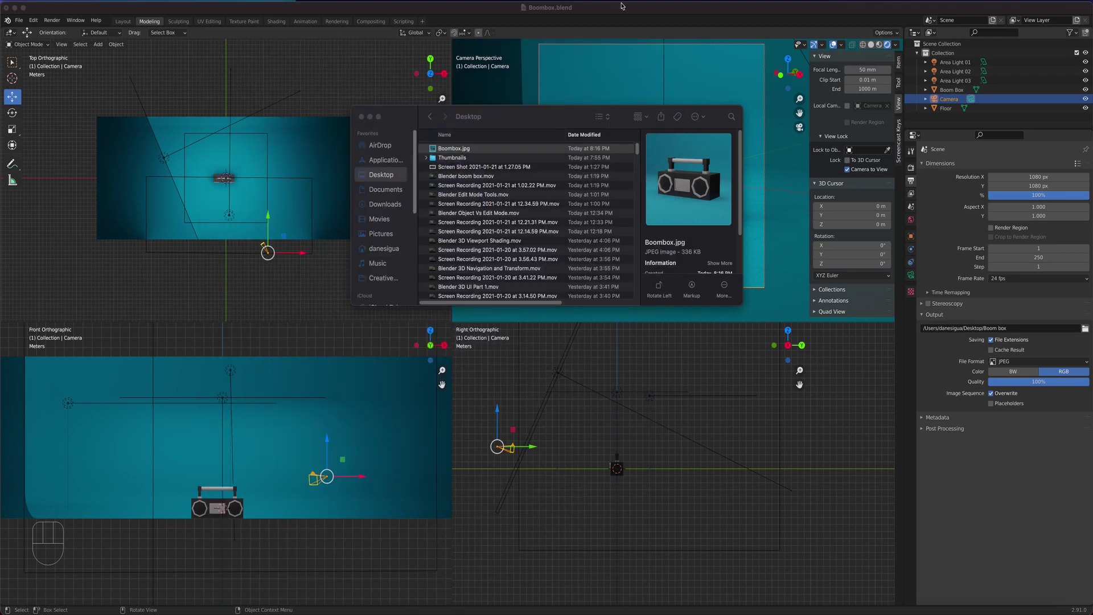